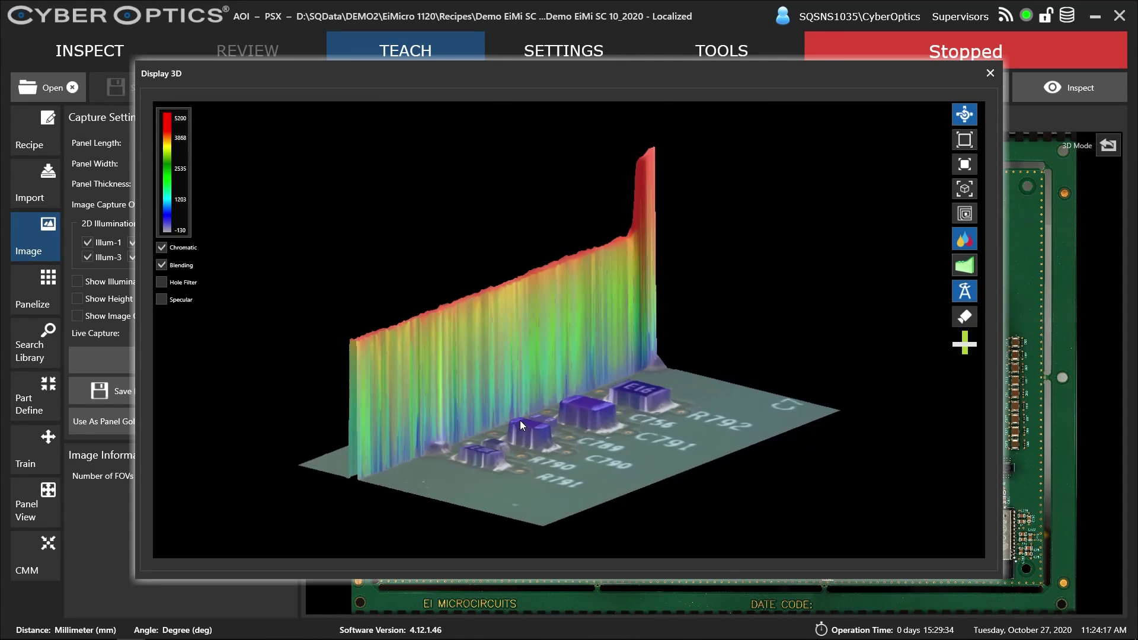
scroll(521, 421, up, 2)
scroll(530, 419, up, 2)
scroll(534, 437, up, 2)
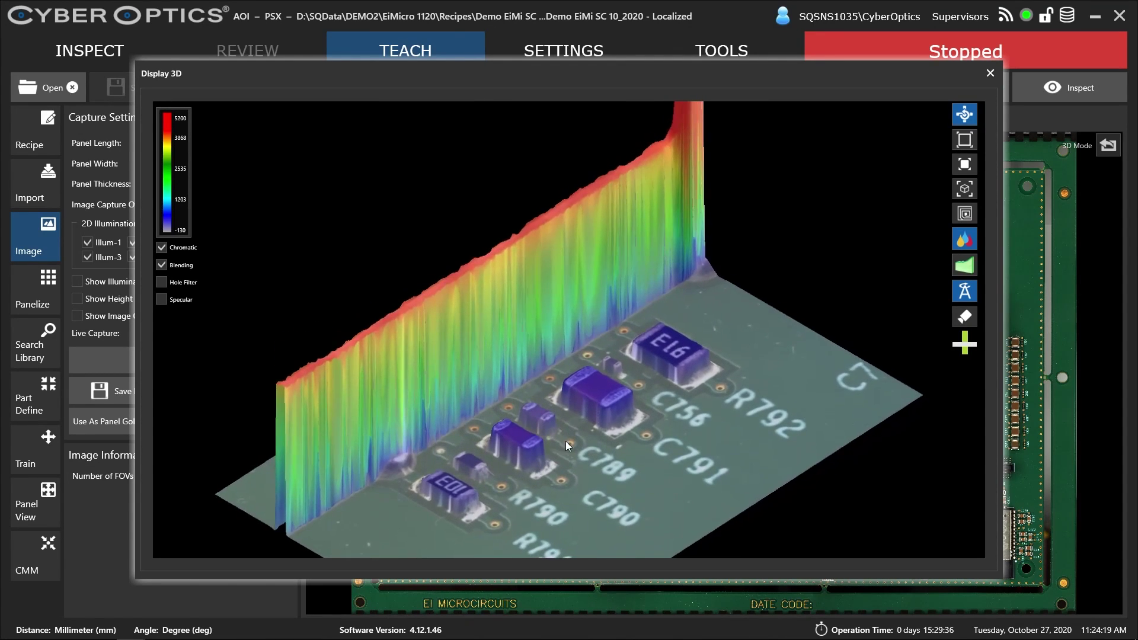
scroll(566, 436, up, 2)
scroll(566, 432, up, 2)
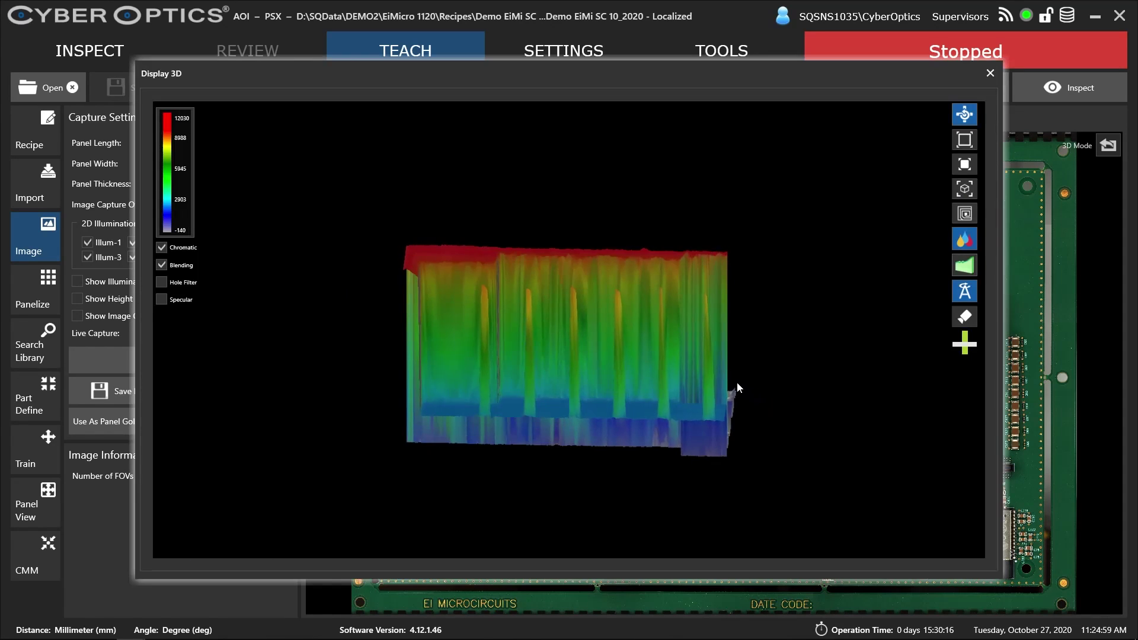
Orbit the 3D board and turn off height colouring to inspect the parts' real texture.
mouse_move(737, 387)
mouse_down()
mouse_move(654, 394)
mouse_move(566, 439)
mouse_move(587, 418)
mouse_up()
click(964, 238)
scroll(548, 430, up, 2)
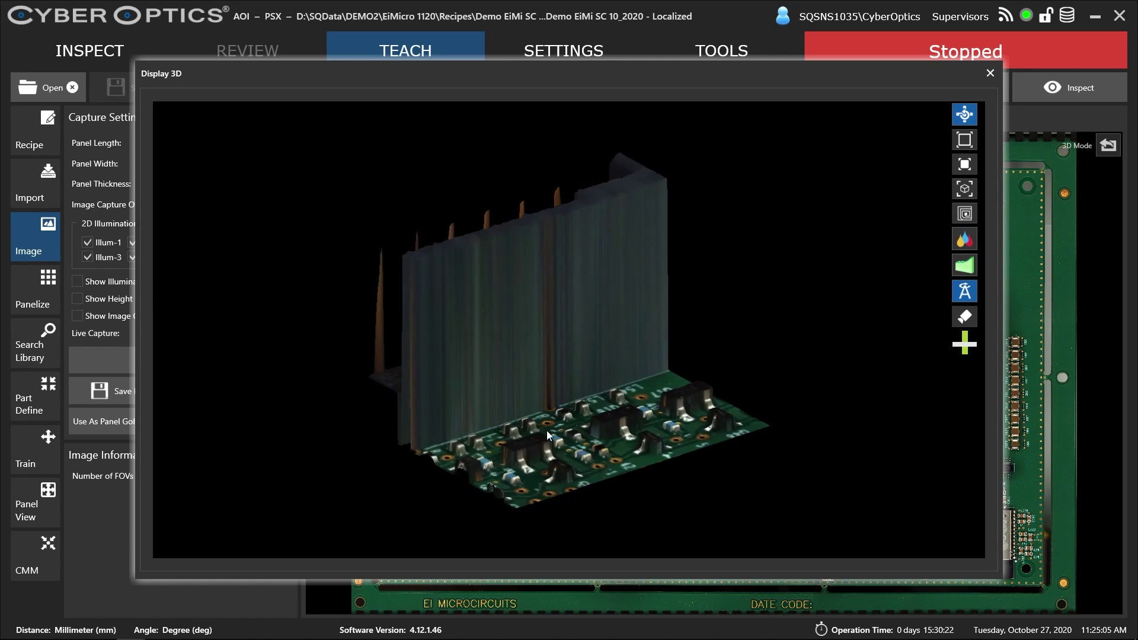
scroll(562, 435, up, 2)
scroll(596, 516, up, 2)
scroll(617, 409, up, 3)
drag(616, 410, 571, 449)
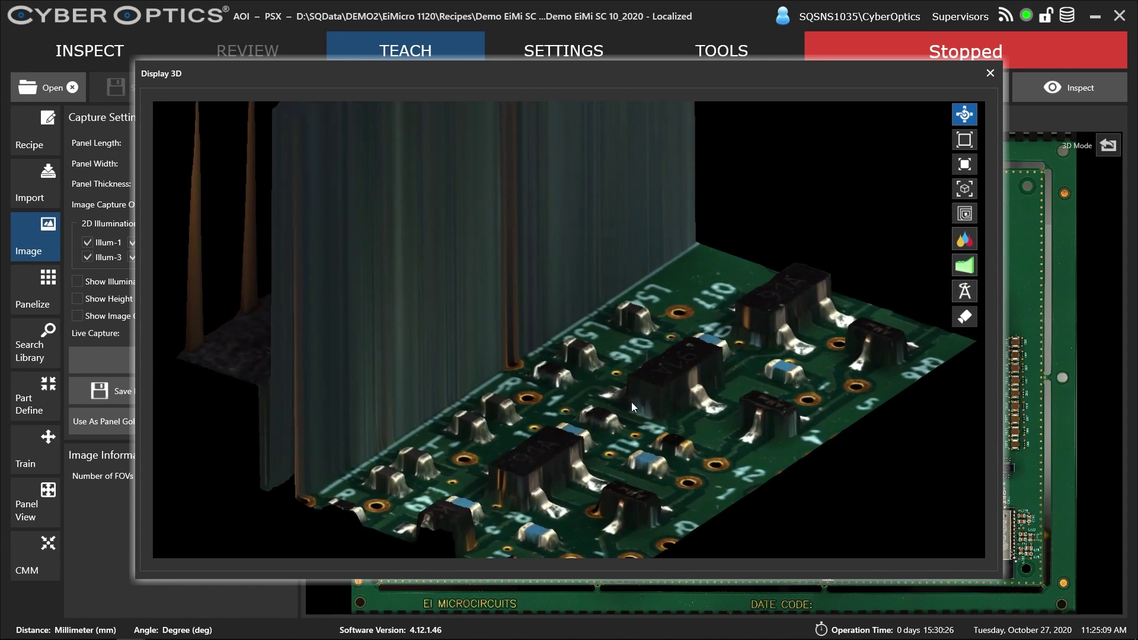
scroll(632, 402, up, 2)
scroll(563, 387, up, 2)
scroll(564, 387, up, 2)
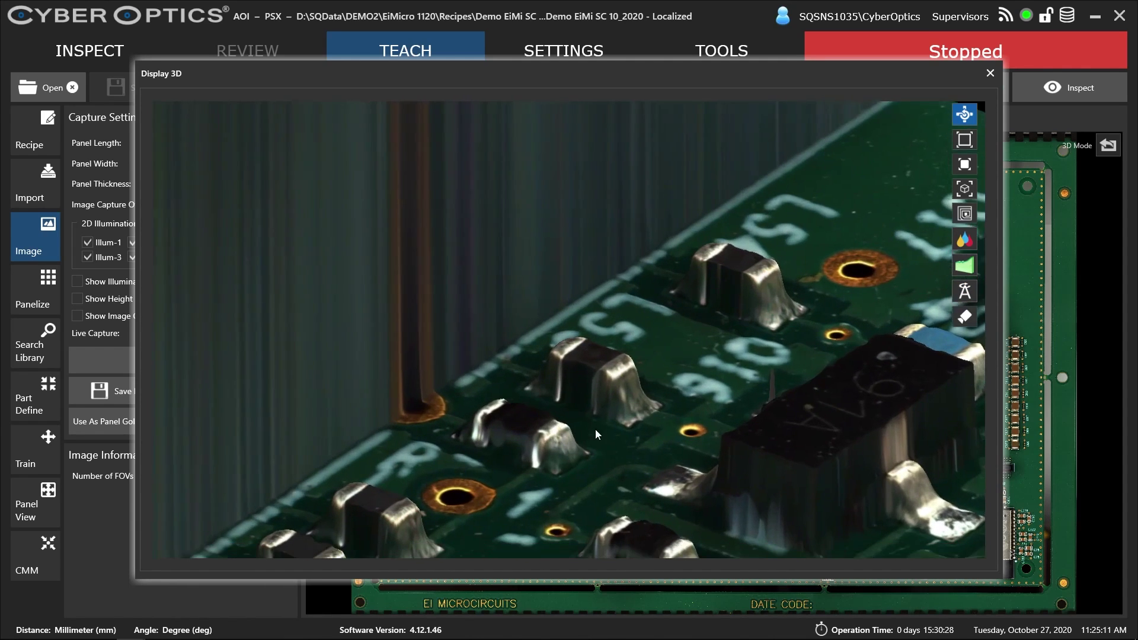
drag(566, 414, 449, 442)
scroll(416, 426, up, 2)
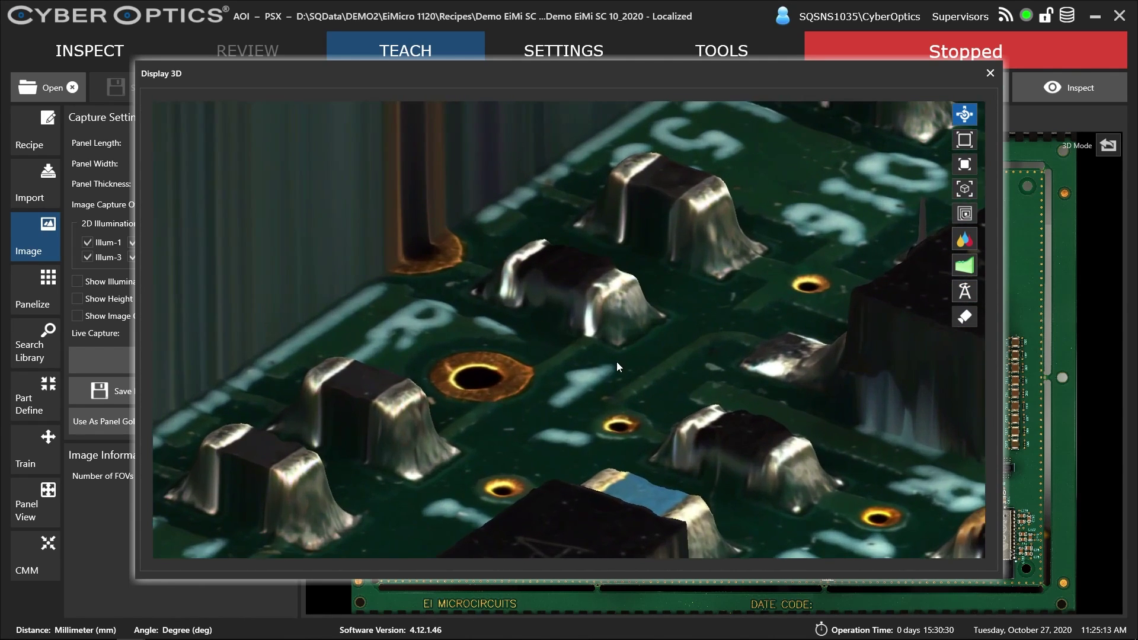
scroll(617, 362, up, 1)
scroll(622, 352, up, 1)
scroll(620, 378, up, 1)
scroll(595, 392, up, 1)
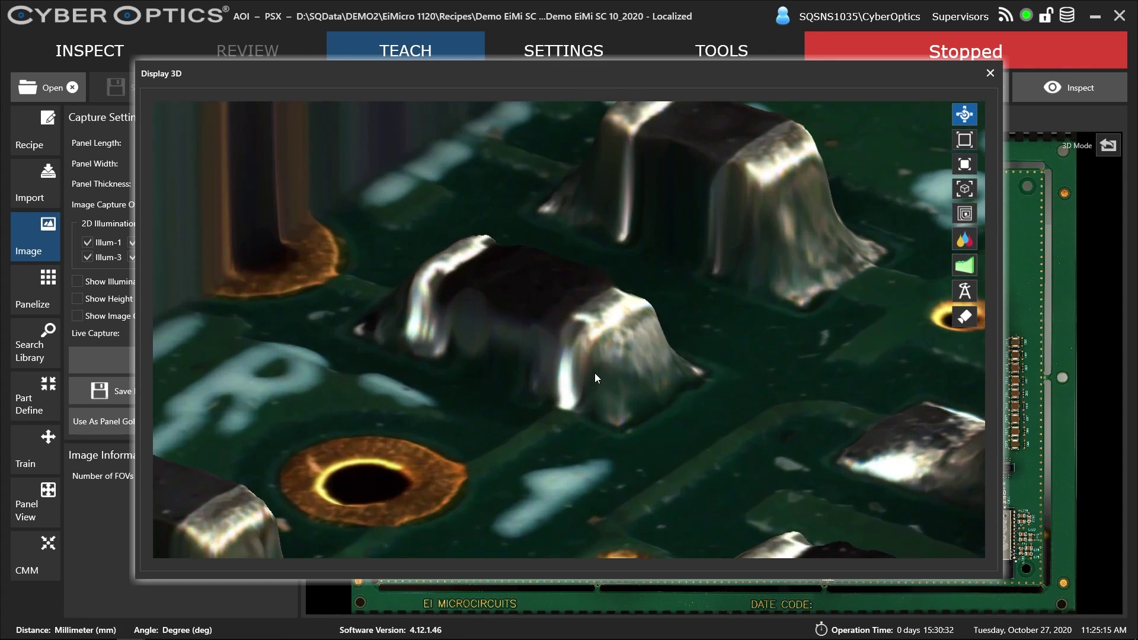
scroll(595, 374, down, 1)
scroll(594, 375, down, 1)
scroll(595, 375, down, 1)
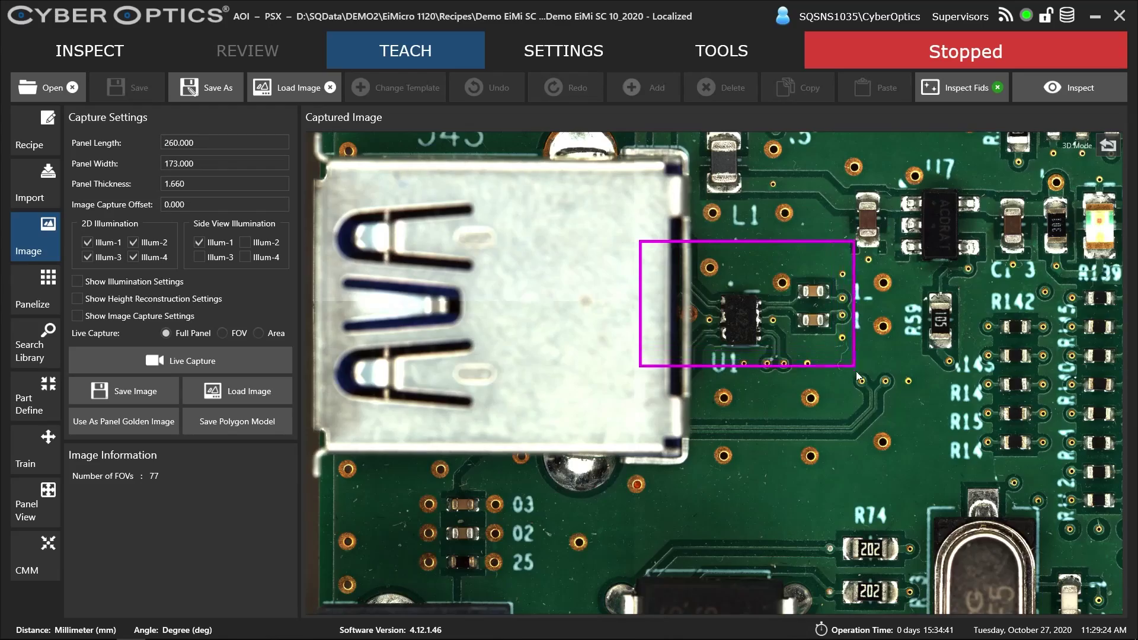
Show the magenta U1 region in 3D and orbit to an oblique top-down angle.
drag(857, 374, 856, 366)
drag(636, 523, 626, 380)
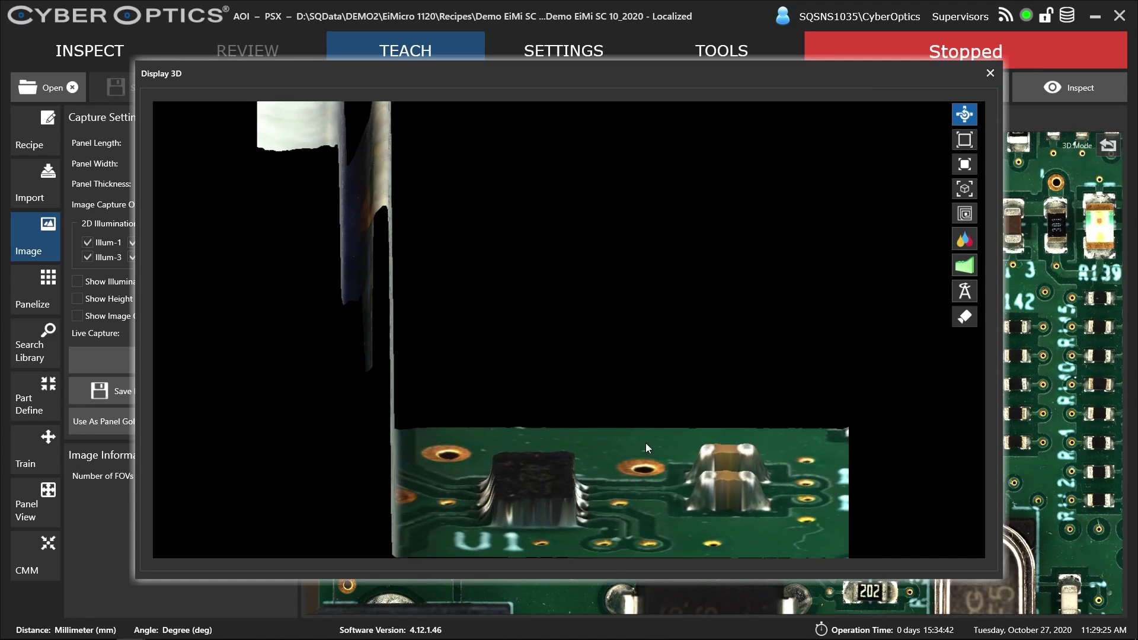
scroll(625, 380, up, 2)
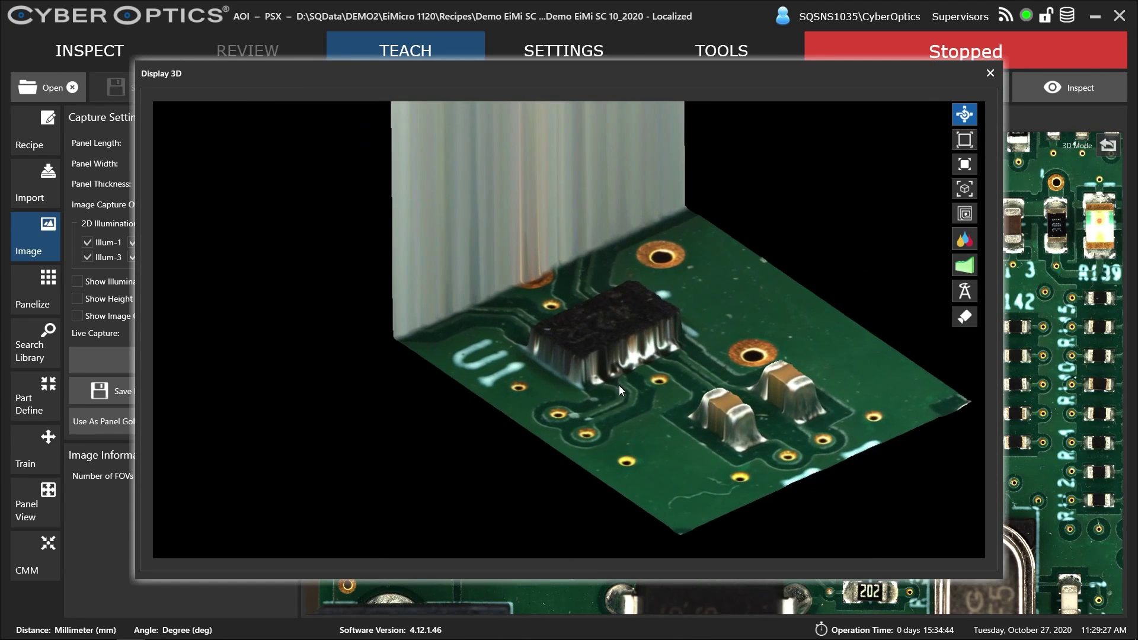
scroll(619, 385, up, 2)
scroll(624, 380, up, 2)
scroll(669, 354, up, 2)
scroll(669, 353, up, 2)
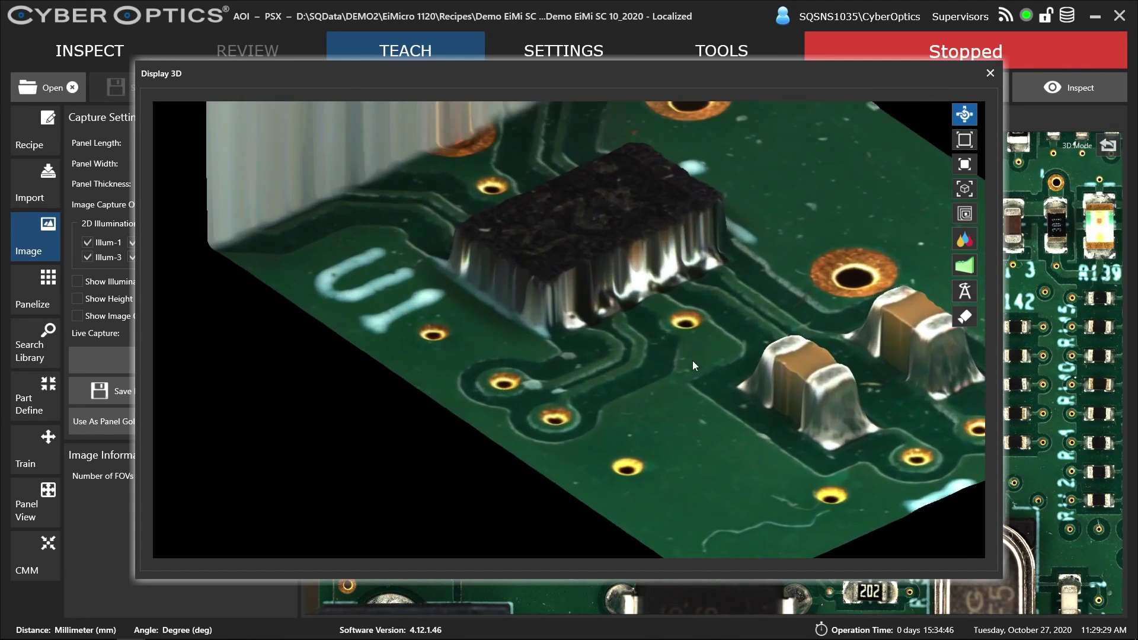
scroll(628, 381, up, 2)
scroll(607, 385, up, 2)
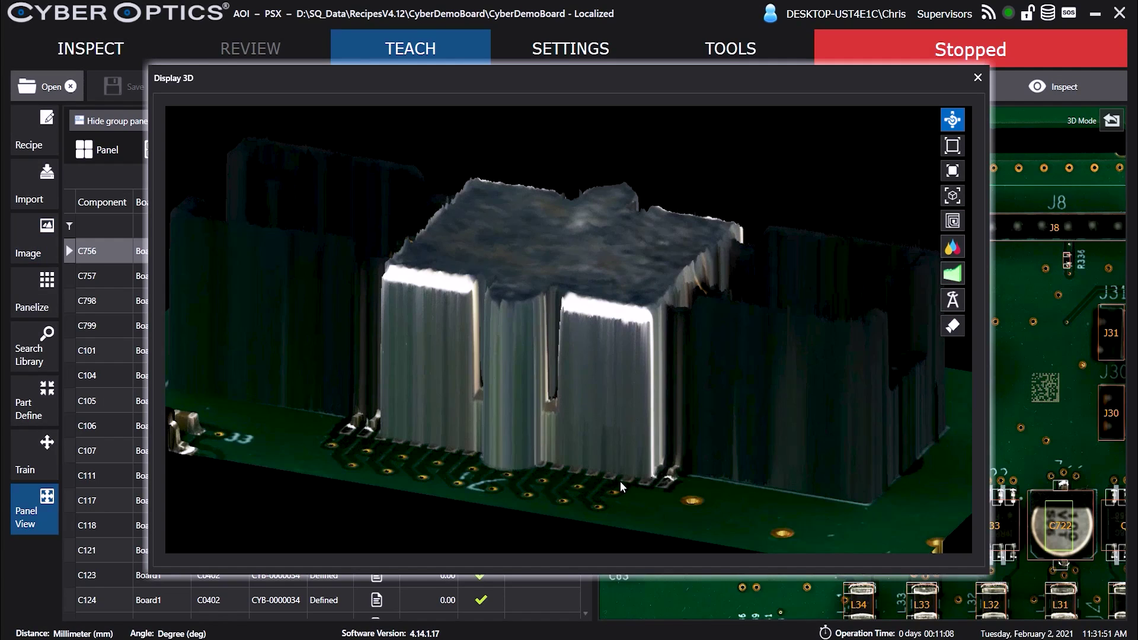
Display the connector with Side View Illumination 1 and pan the lower side image across its leads.
click(954, 328)
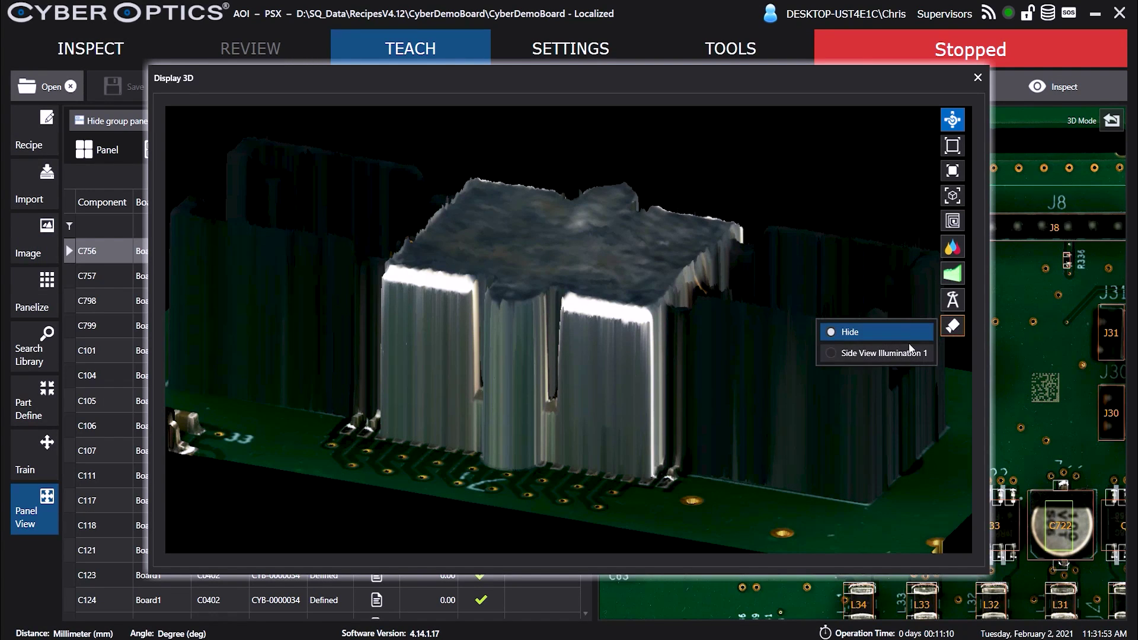
click(893, 354)
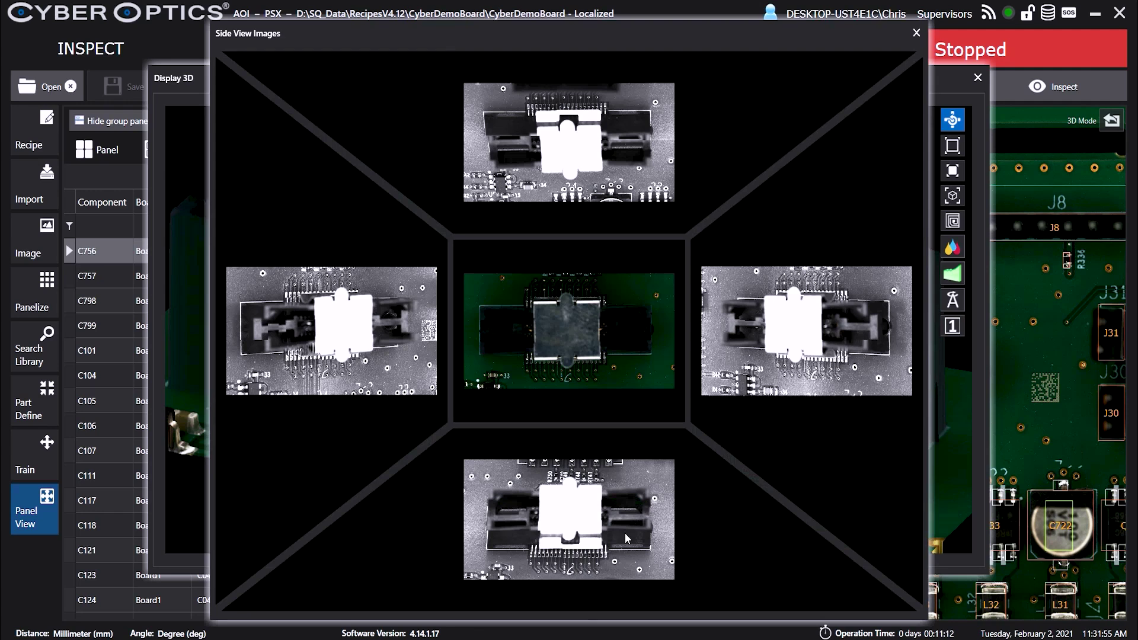
scroll(570, 561, up, 3)
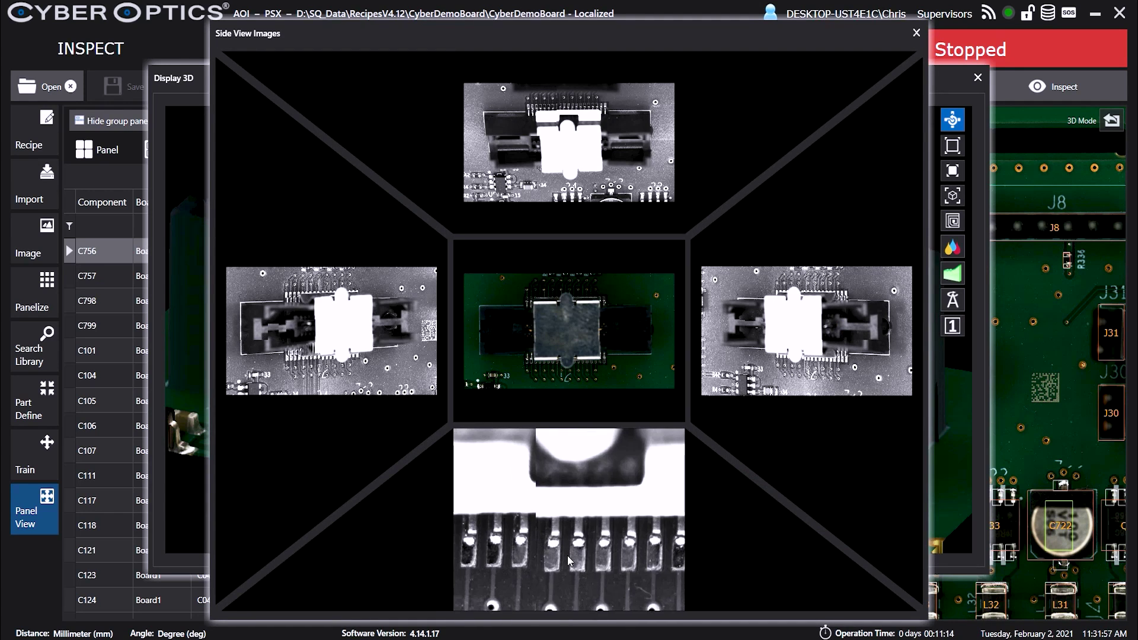
drag(568, 557, 658, 550)
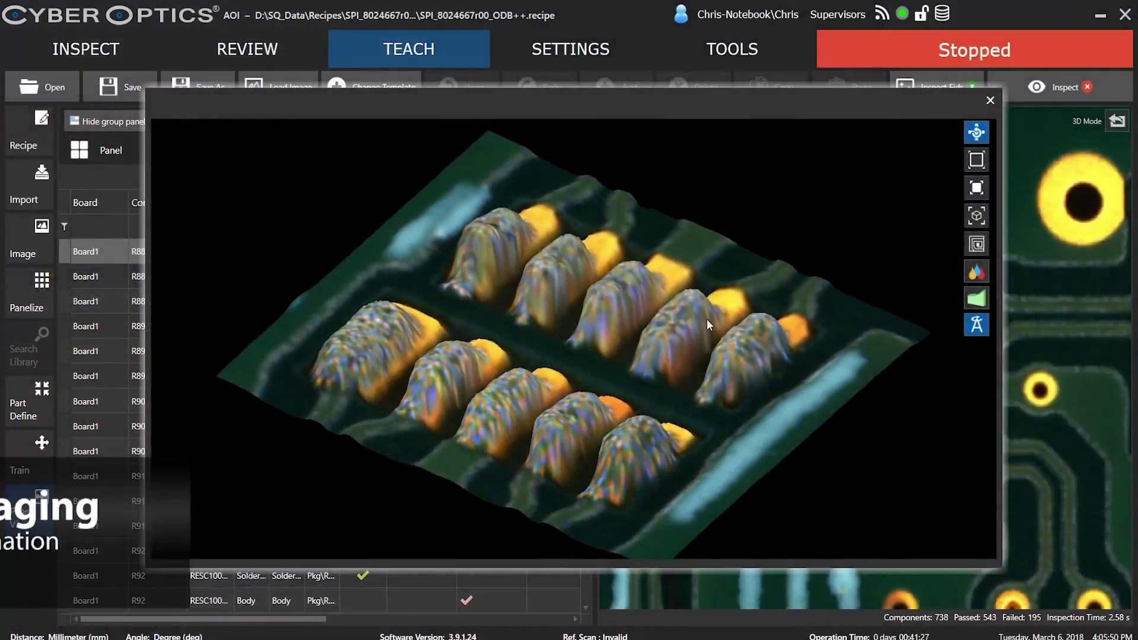
Switch the solder paste 3D model from camera texture to the chromatic height colour map.
click(980, 273)
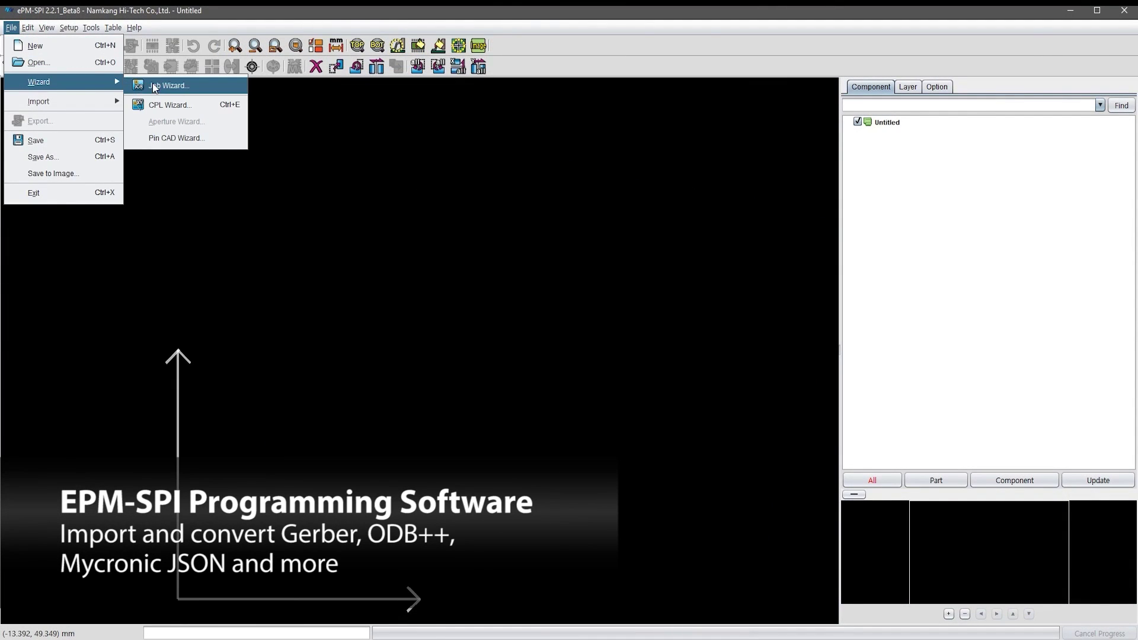
Run the Job Wizard's ECAD workflow to import the Cyber Demo Board ODB++ file and load the SPI recipe.
click(153, 87)
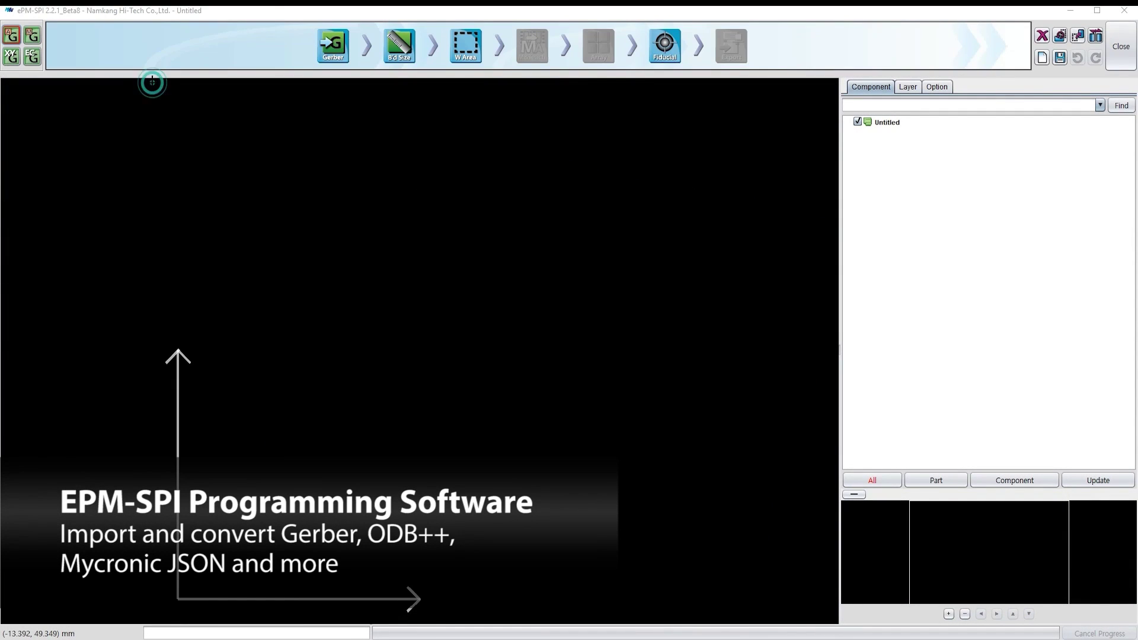
click(23, 60)
click(35, 57)
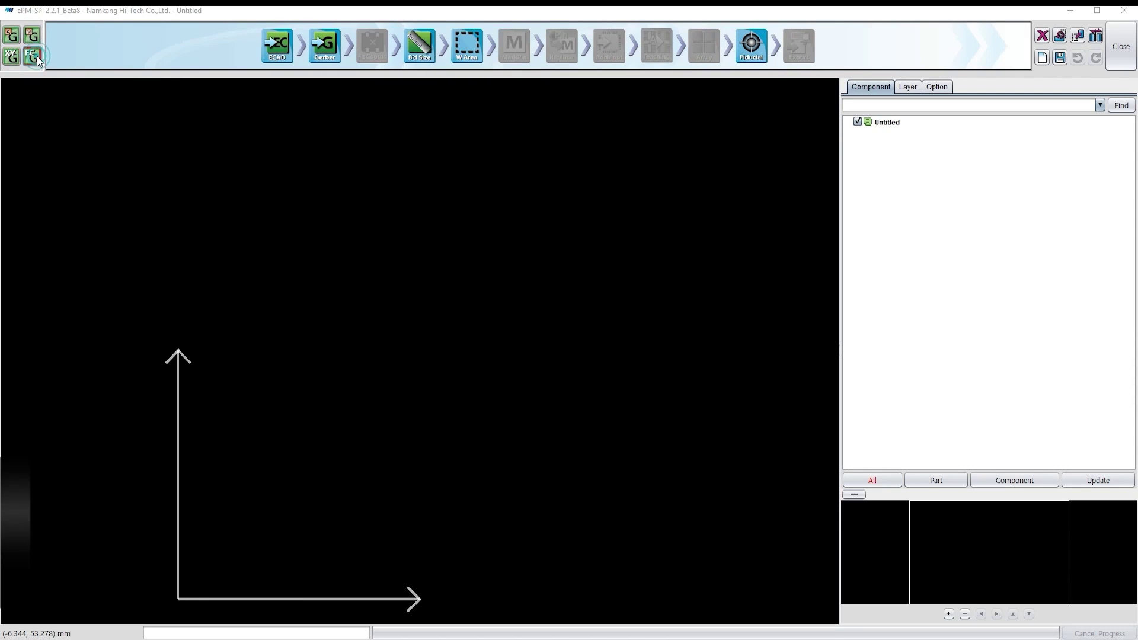
click(277, 47)
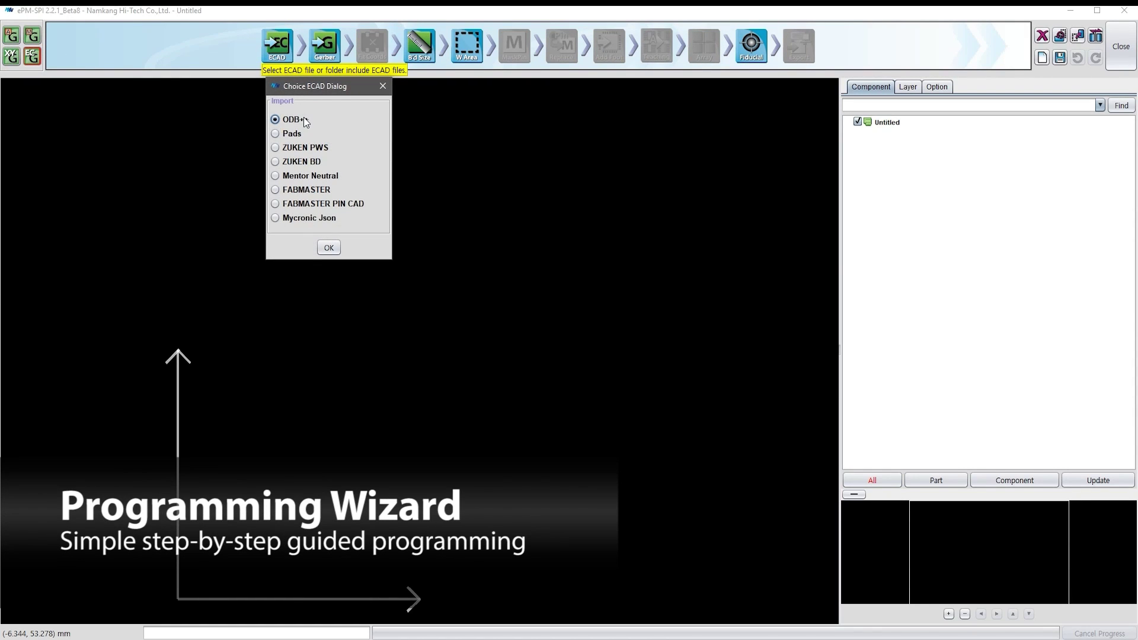
click(329, 248)
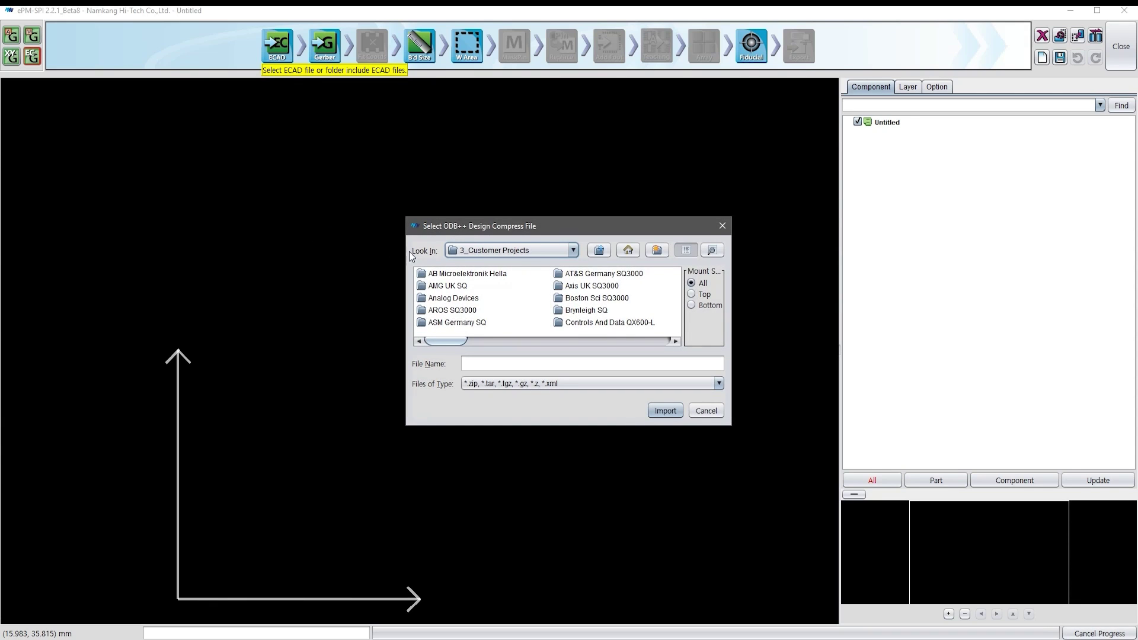
click(621, 337)
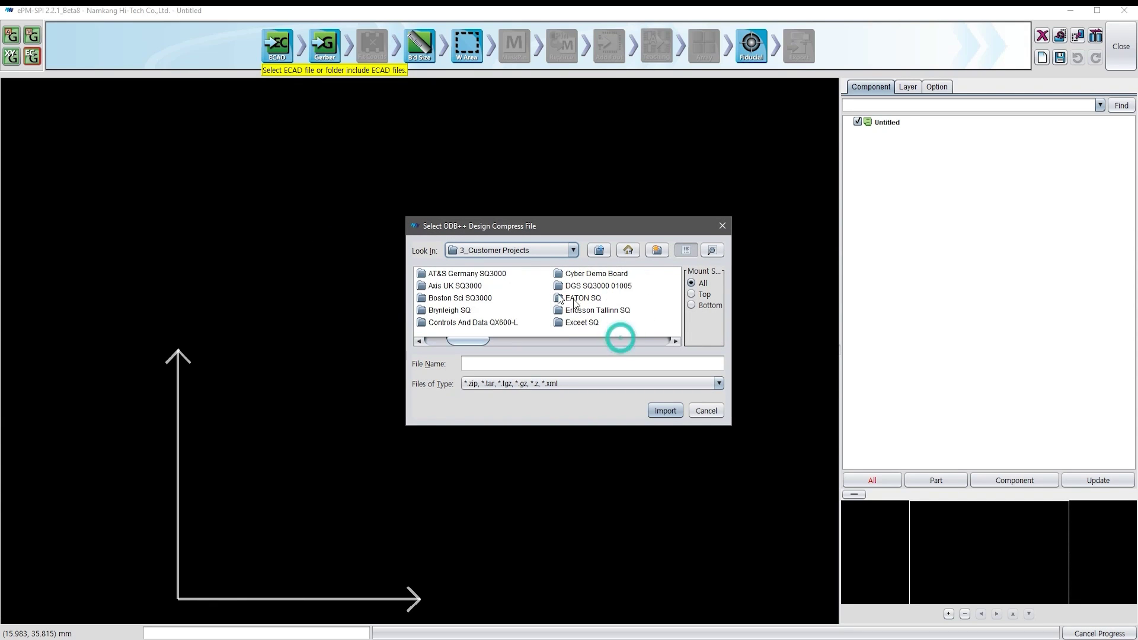
double_click(567, 271)
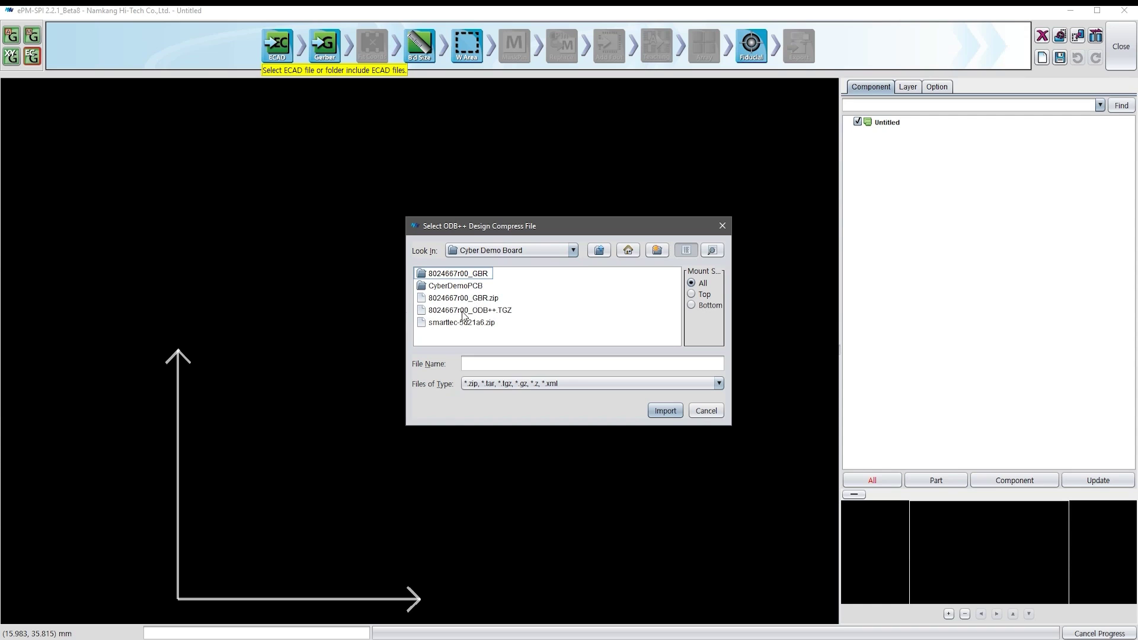
click(665, 411)
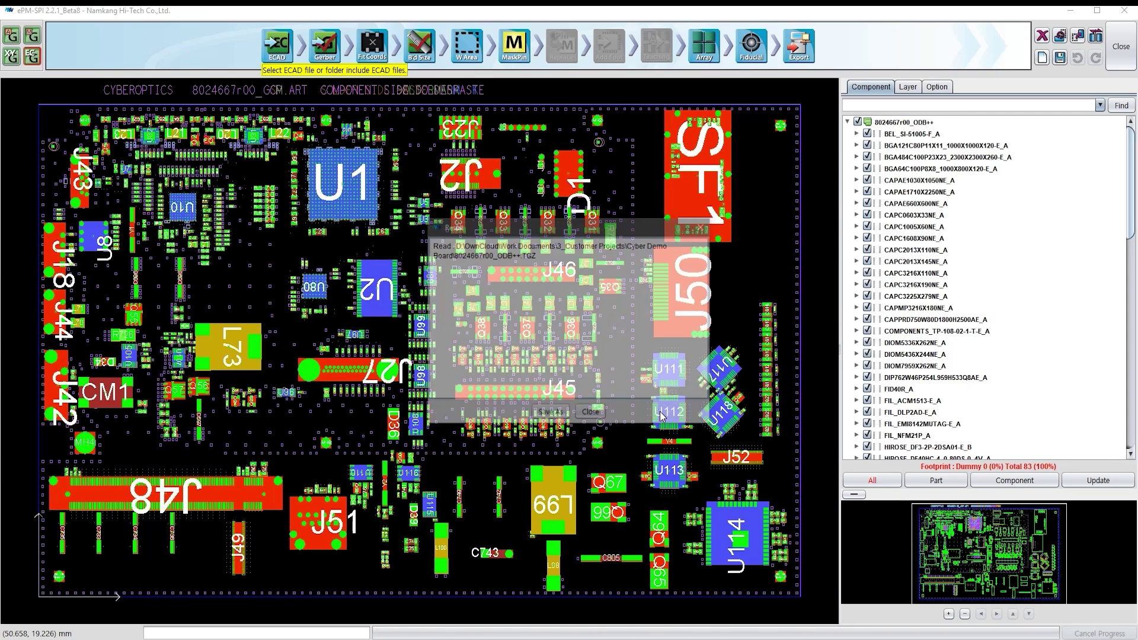
click(590, 412)
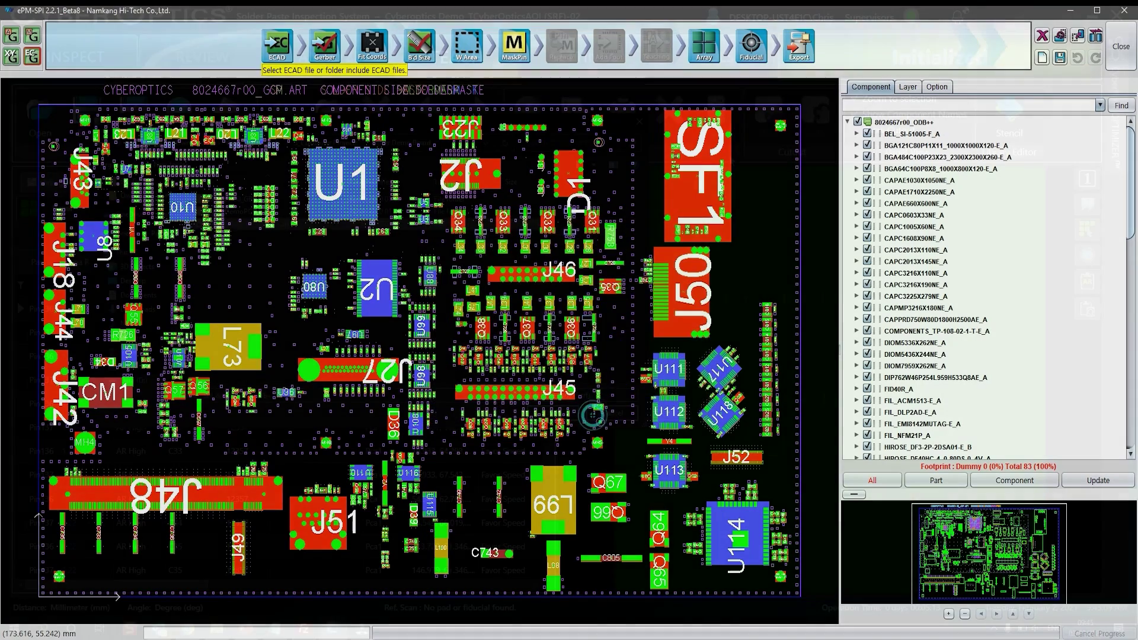
click(554, 431)
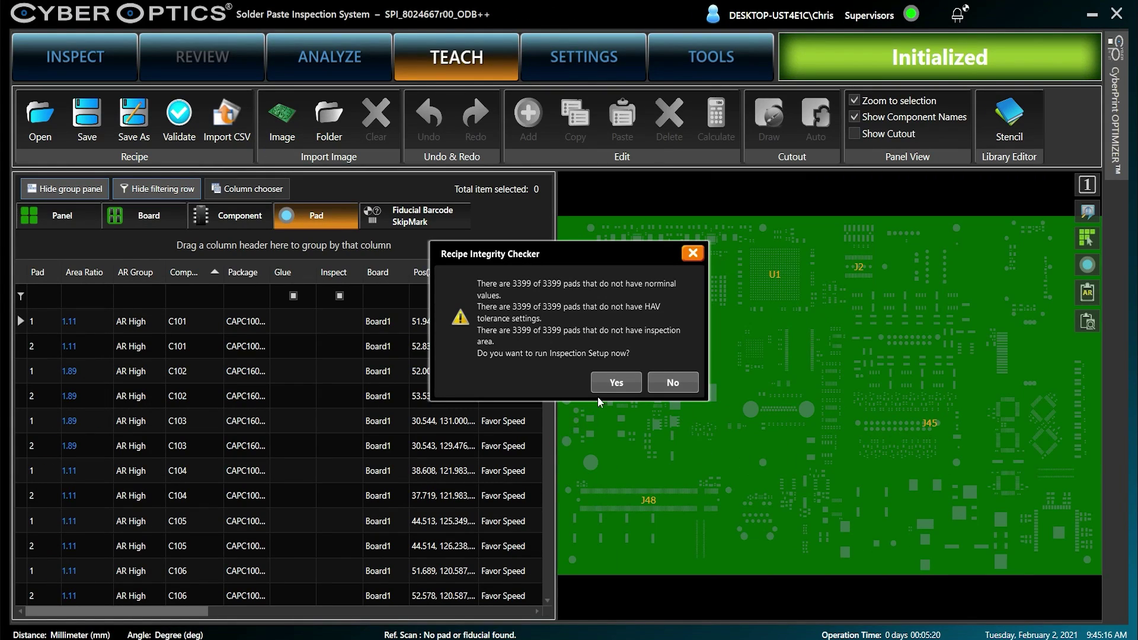
Select all of U1's pads and assign them Stencil 127 (0.127 mm) in the Library Editor.
click(607, 384)
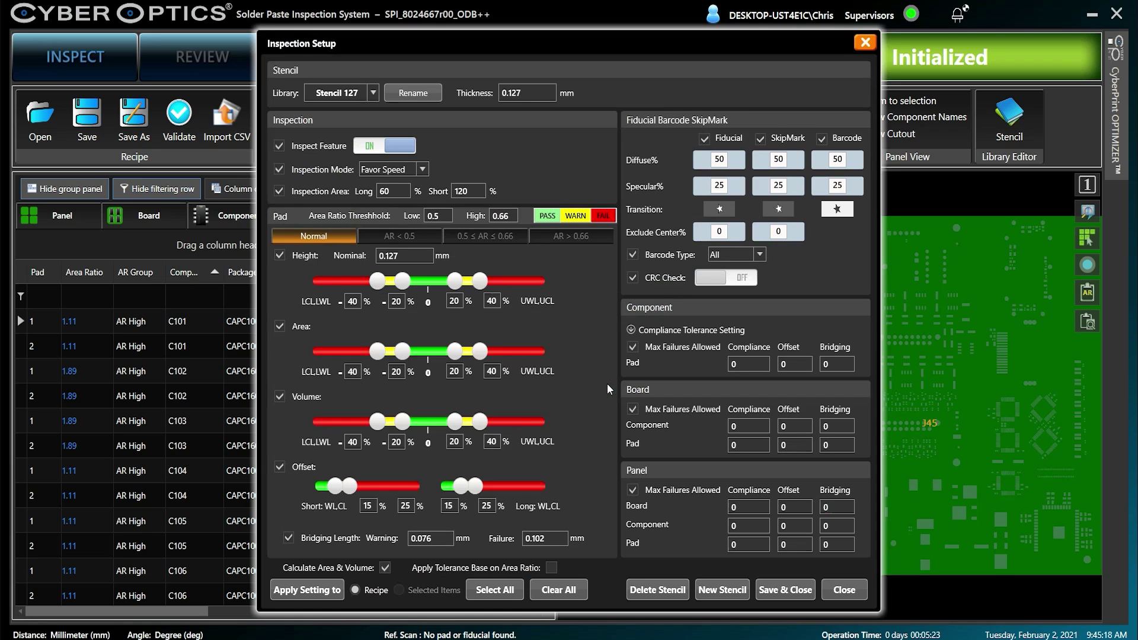
click(373, 94)
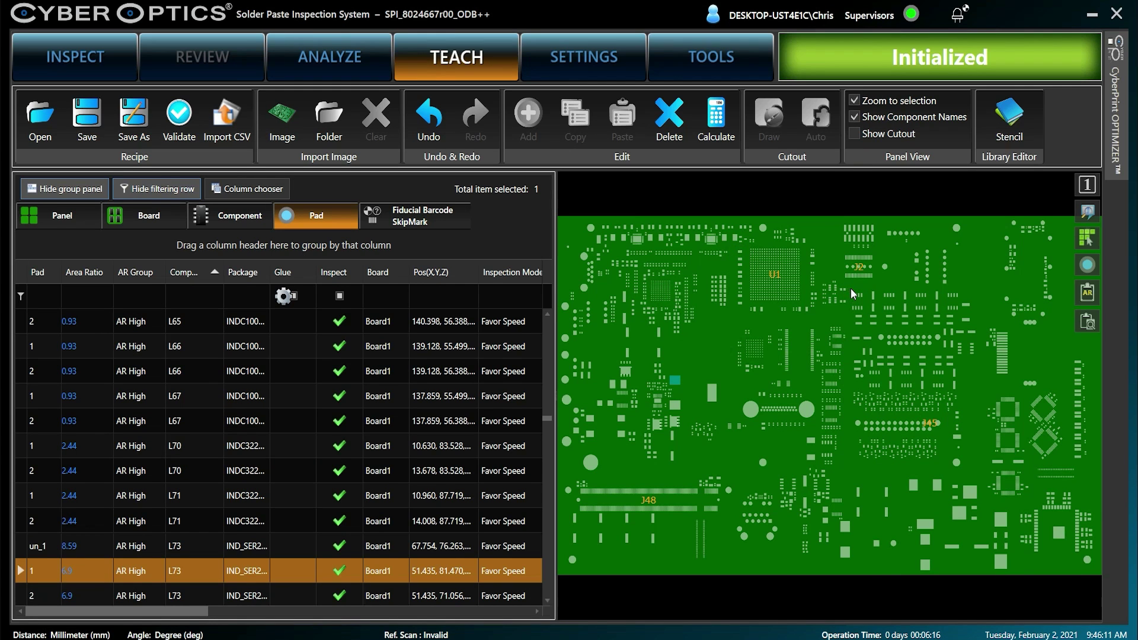
click(746, 250)
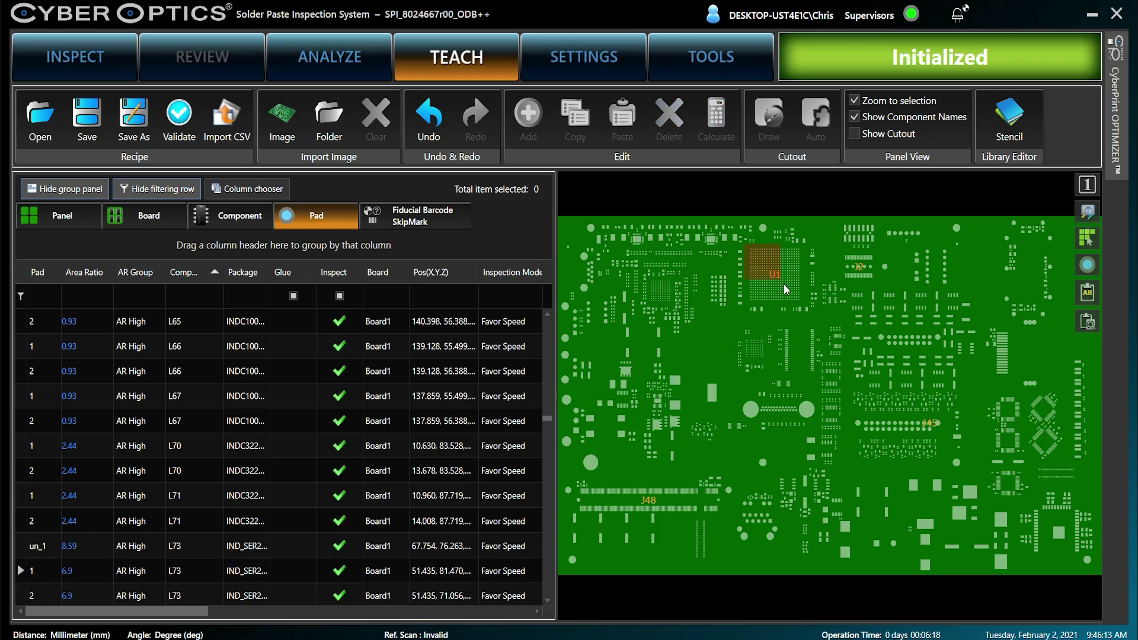
click(808, 309)
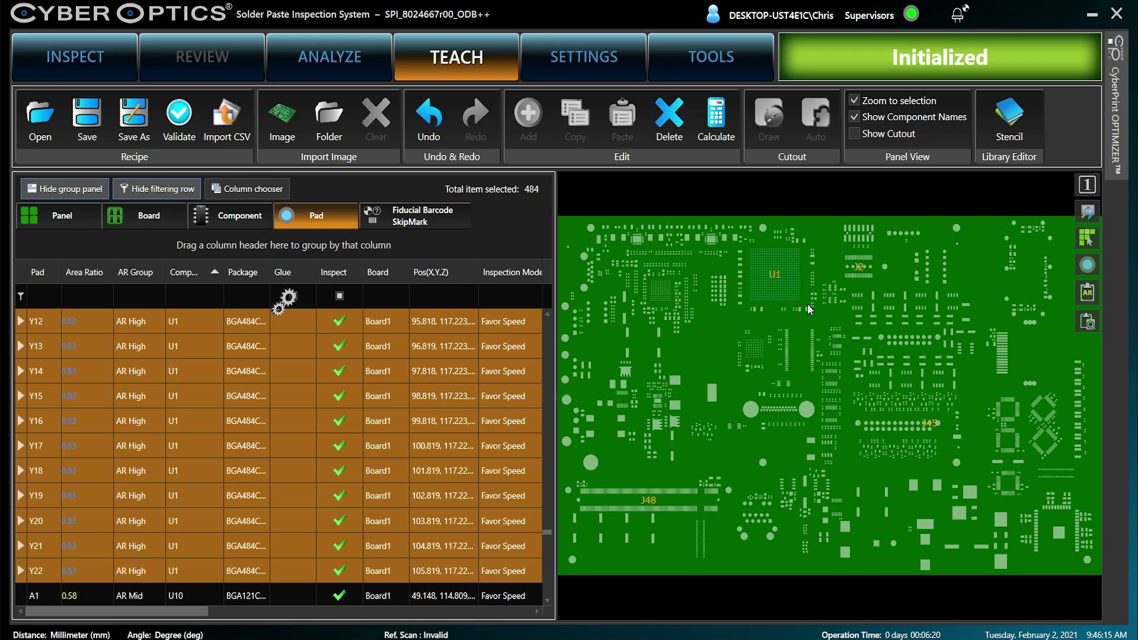
click(1009, 124)
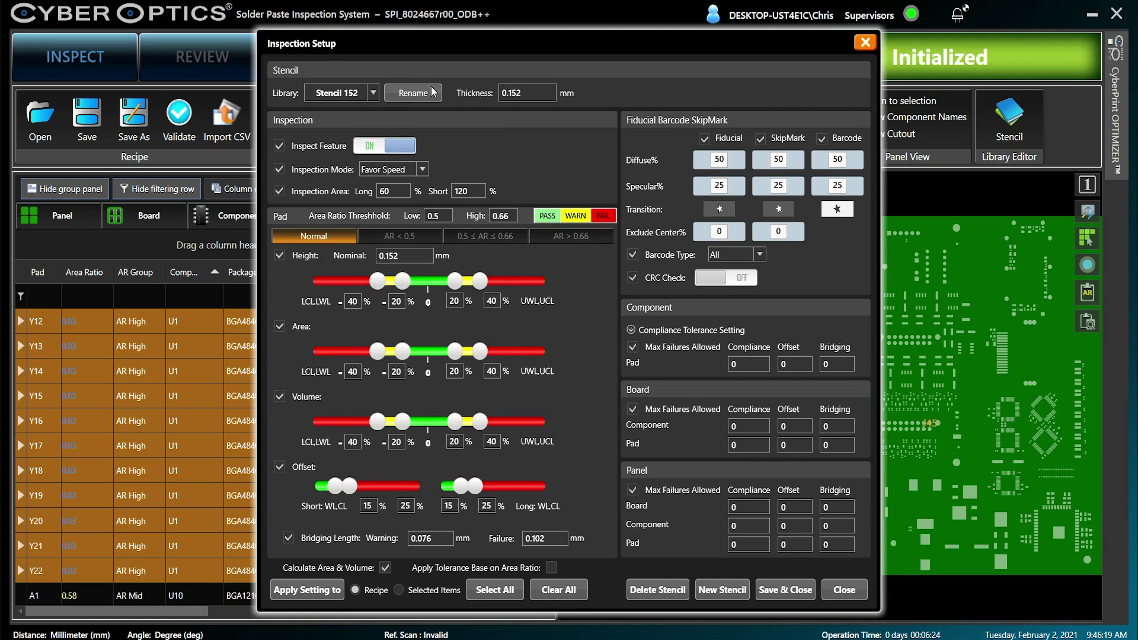
click(374, 94)
click(369, 108)
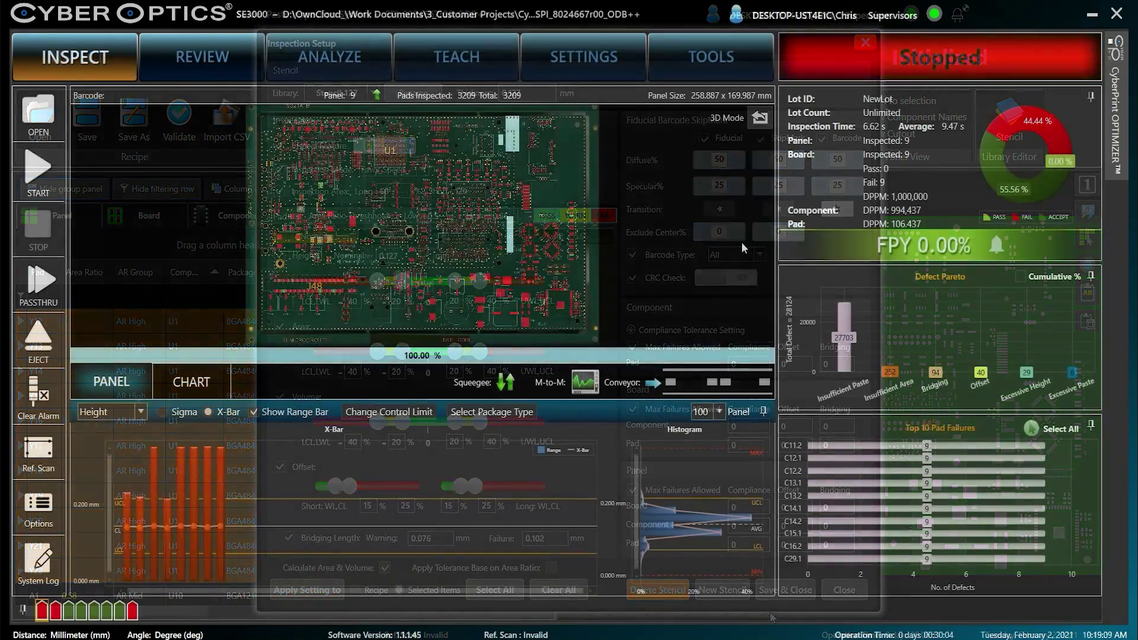
scroll(415, 256, up, 3)
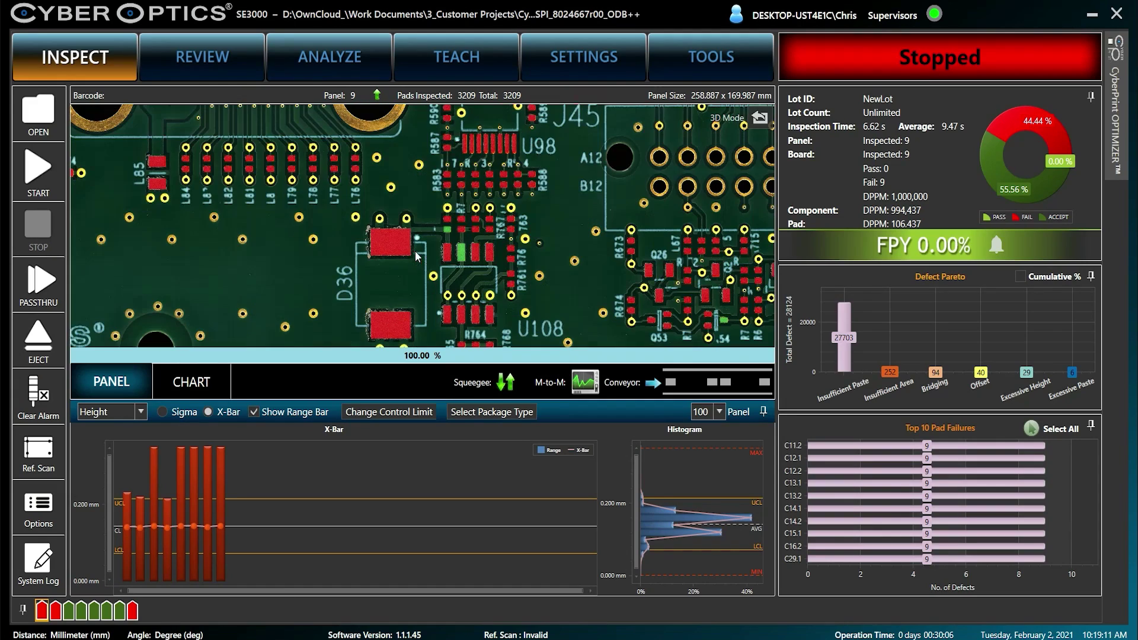
double_click(600, 313)
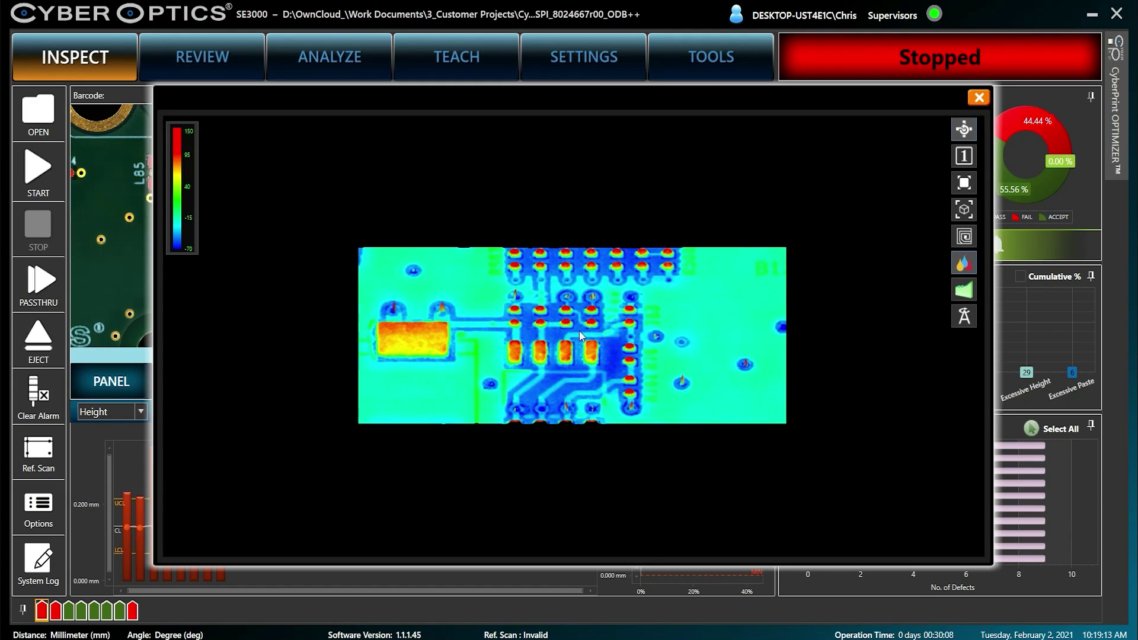
drag(630, 410, 873, 308)
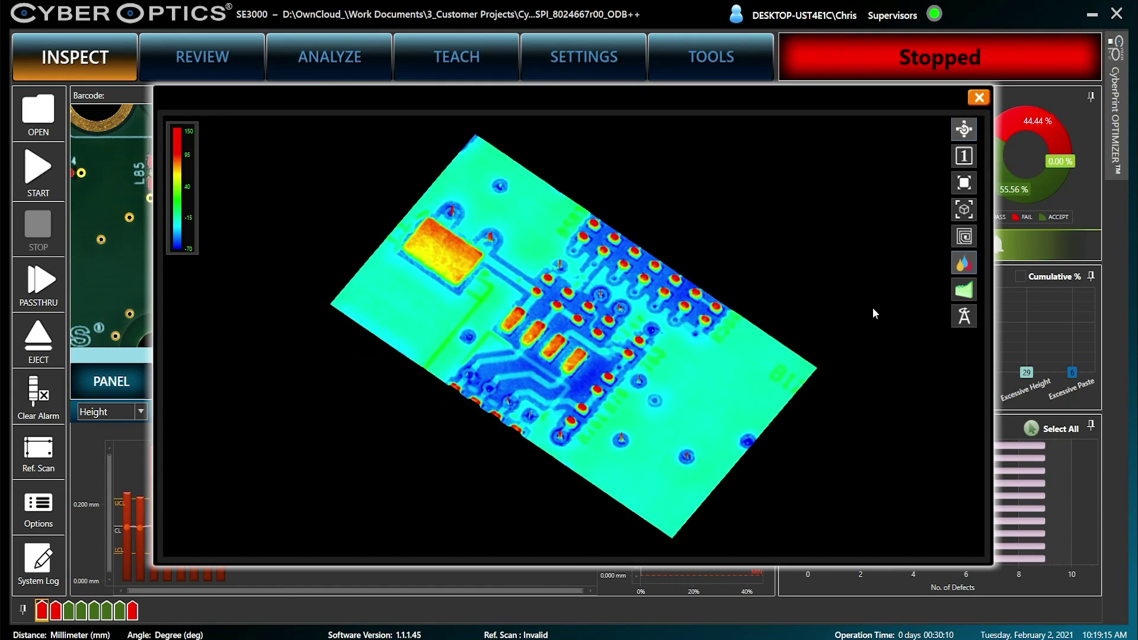
click(966, 261)
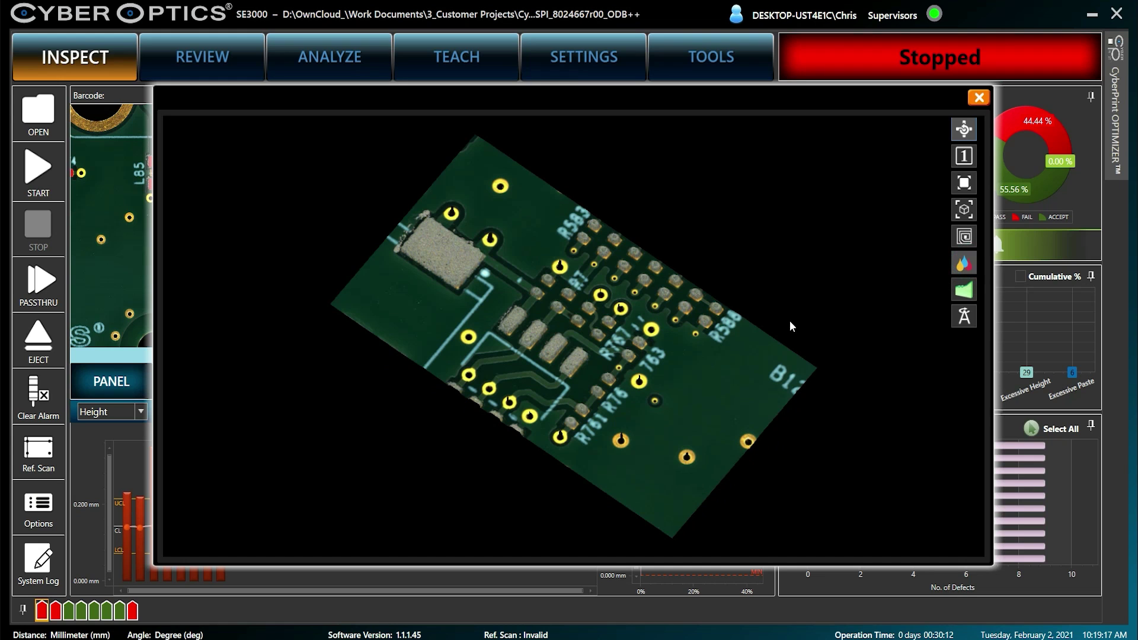
scroll(588, 337, up, 2)
scroll(588, 336, up, 2)
scroll(588, 337, up, 2)
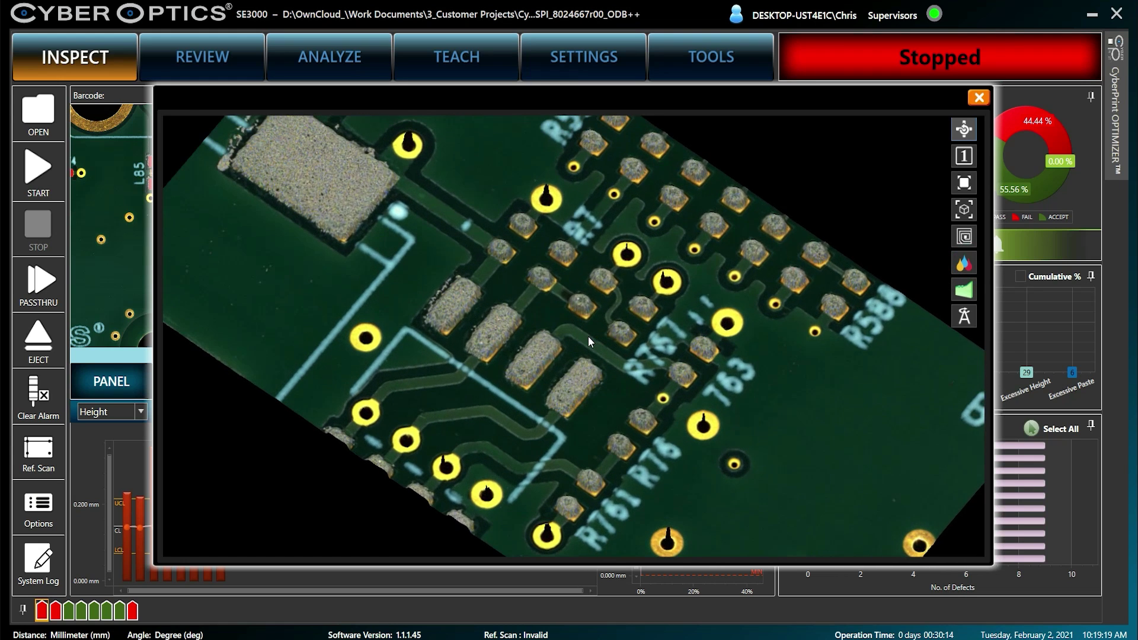
mouse_move(567, 380)
mouse_down()
mouse_move(570, 345)
mouse_move(576, 371)
mouse_up()
key(Escape)
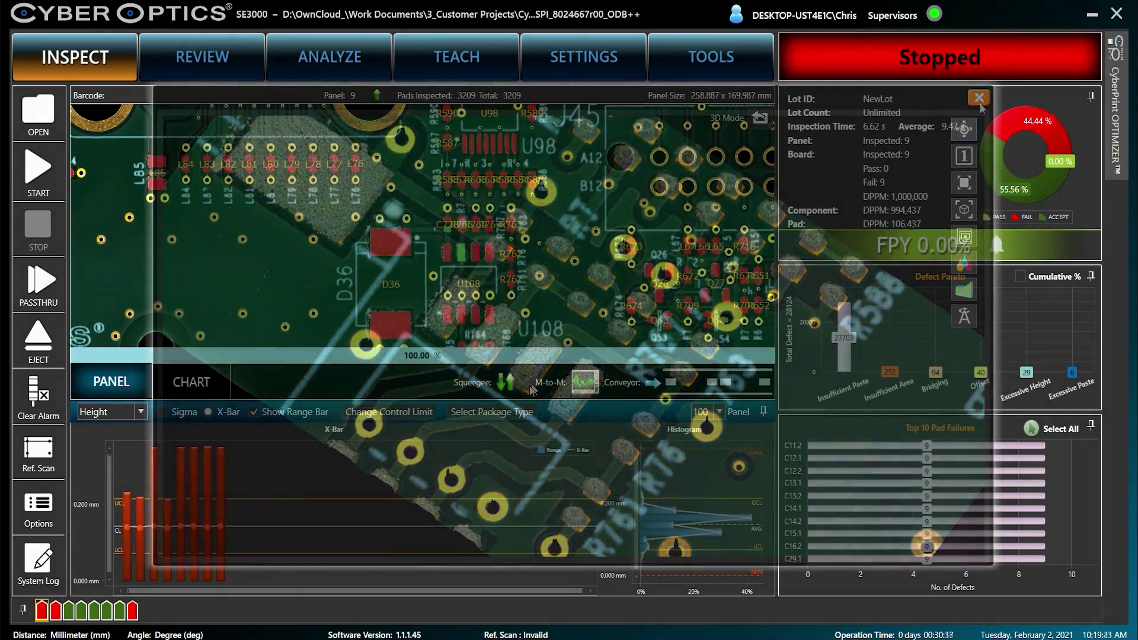
Check the measurement histograms, then view the board as defect hotspots and as paste height.
click(192, 384)
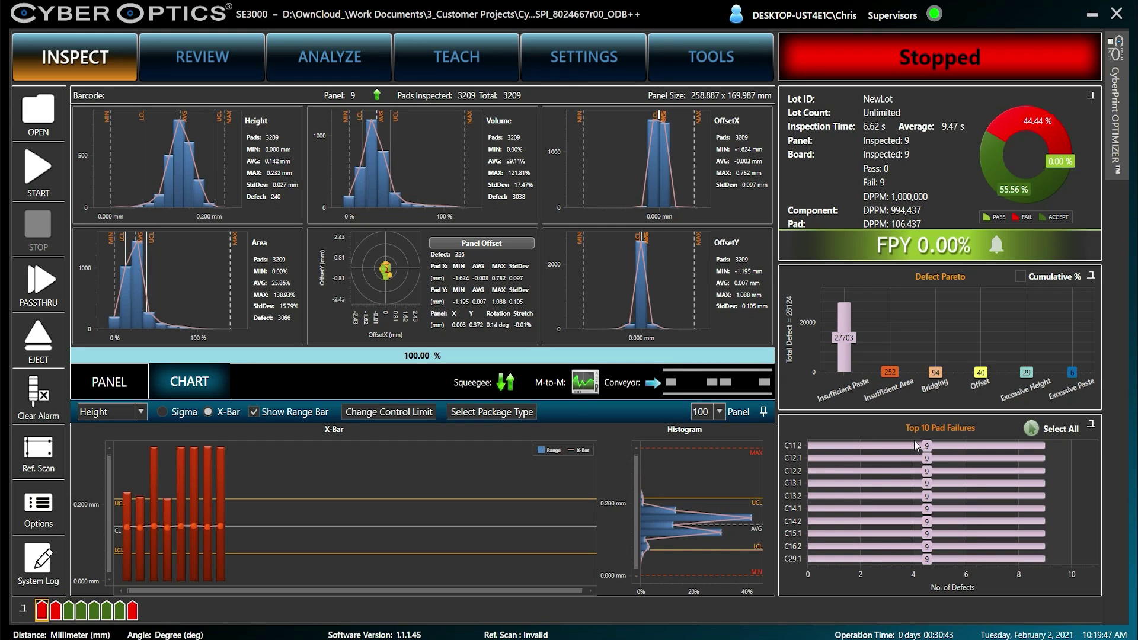
click(100, 393)
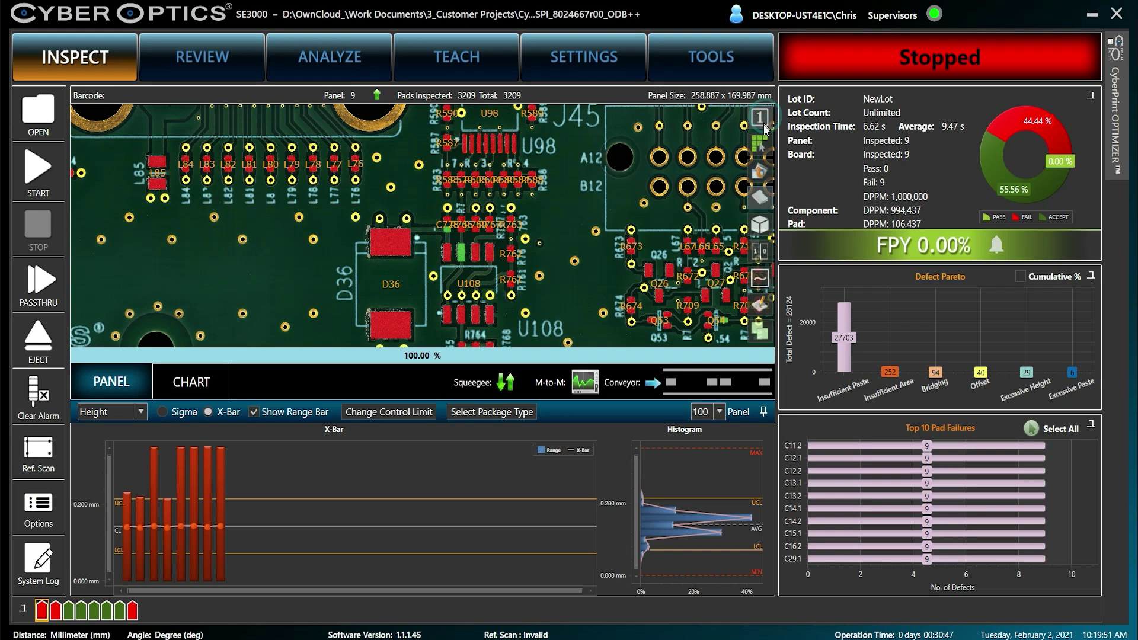
click(763, 145)
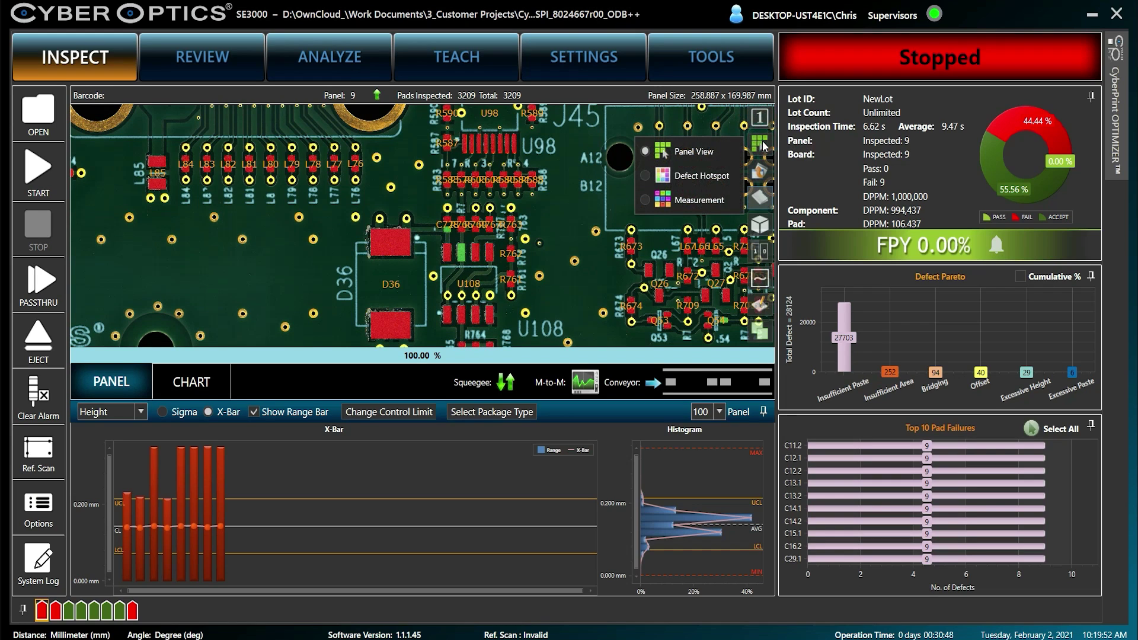
click(653, 178)
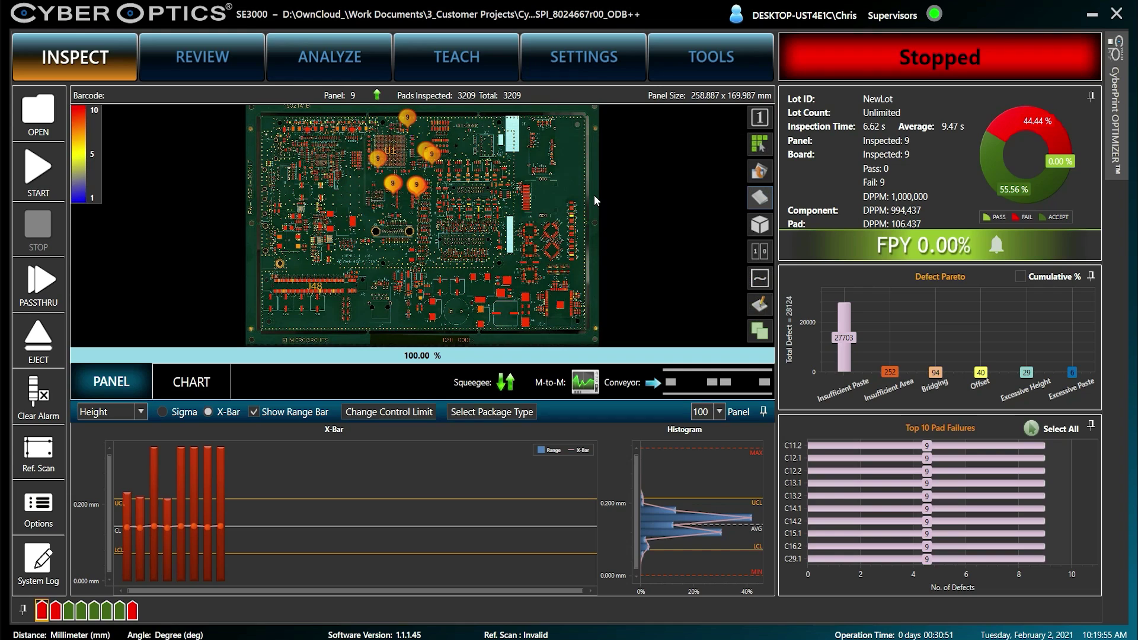
click(758, 154)
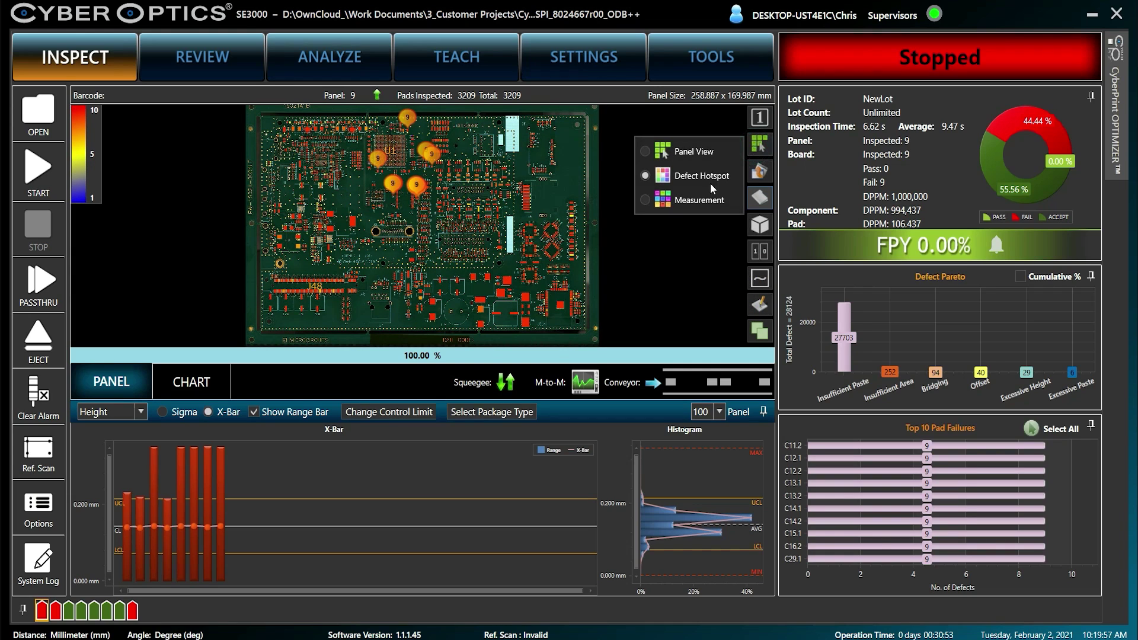
click(682, 207)
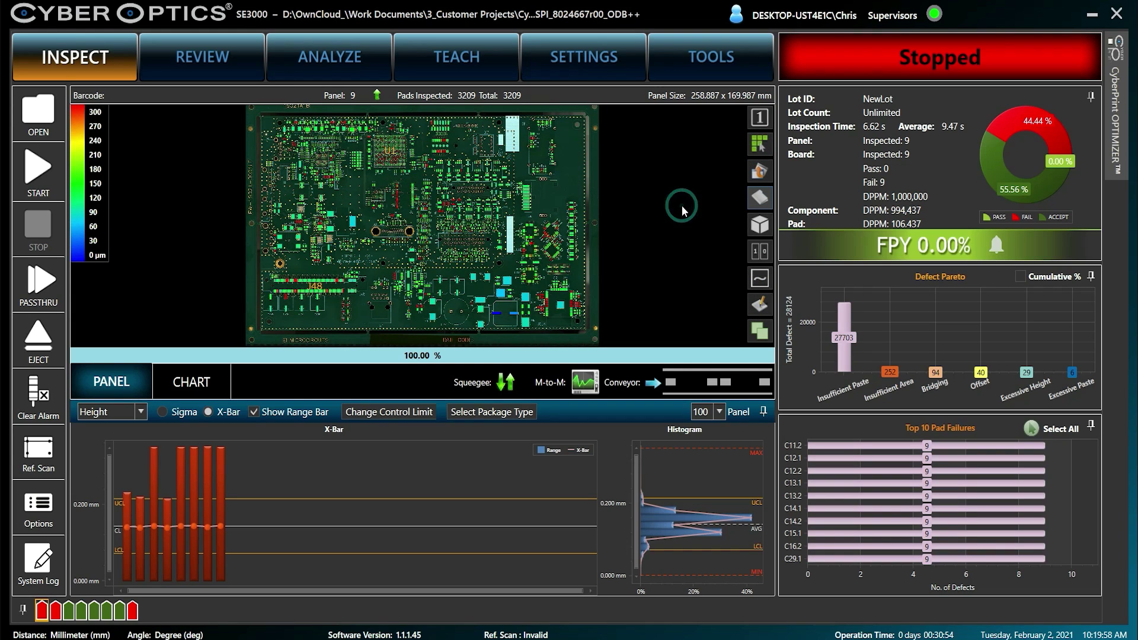
Return the board to plain Panel View and chart paste Volume instead of Height.
click(764, 148)
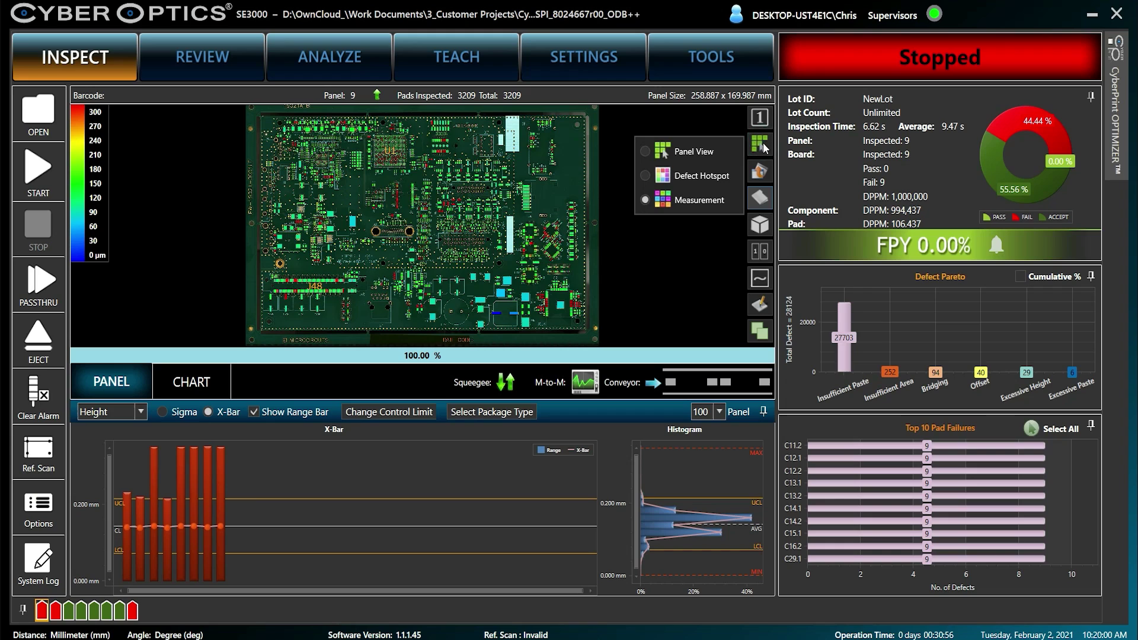
click(695, 154)
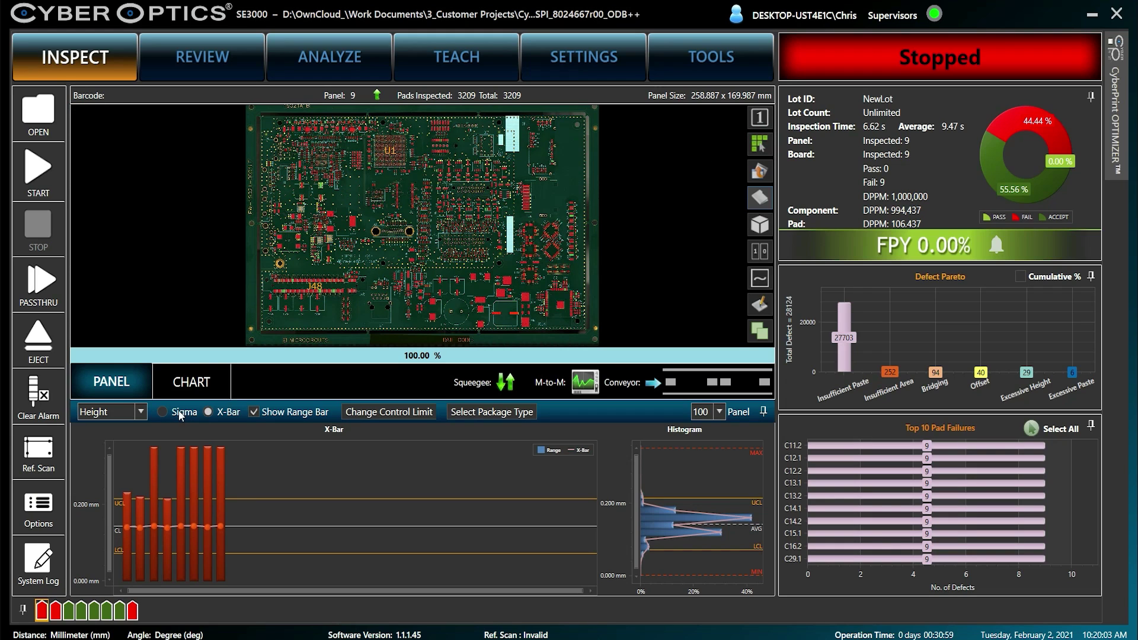
click(141, 414)
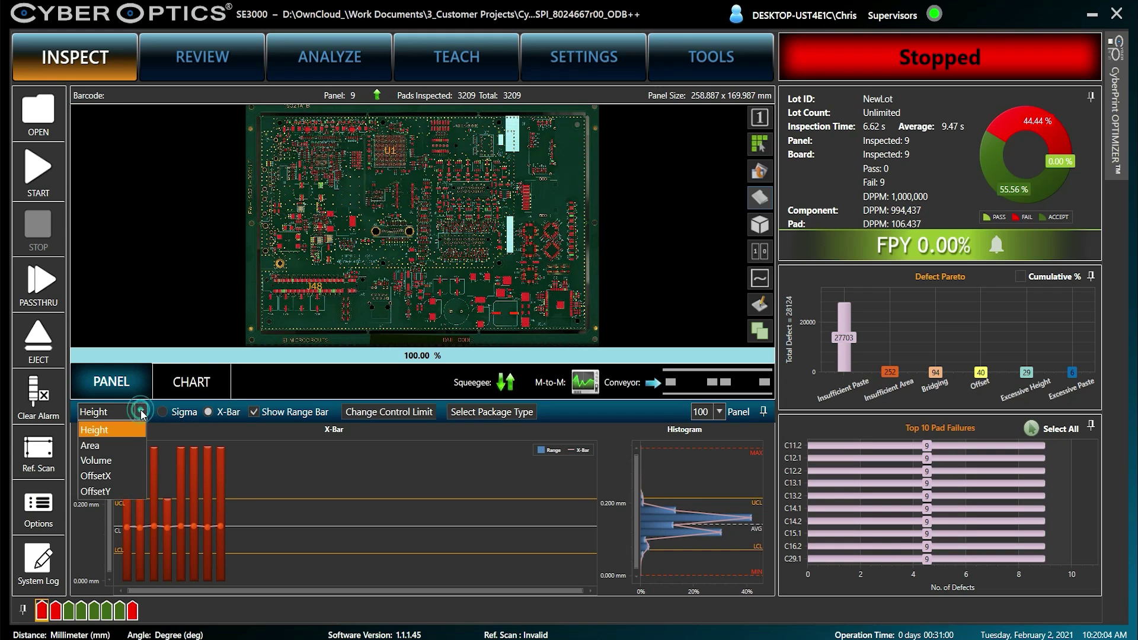
click(110, 462)
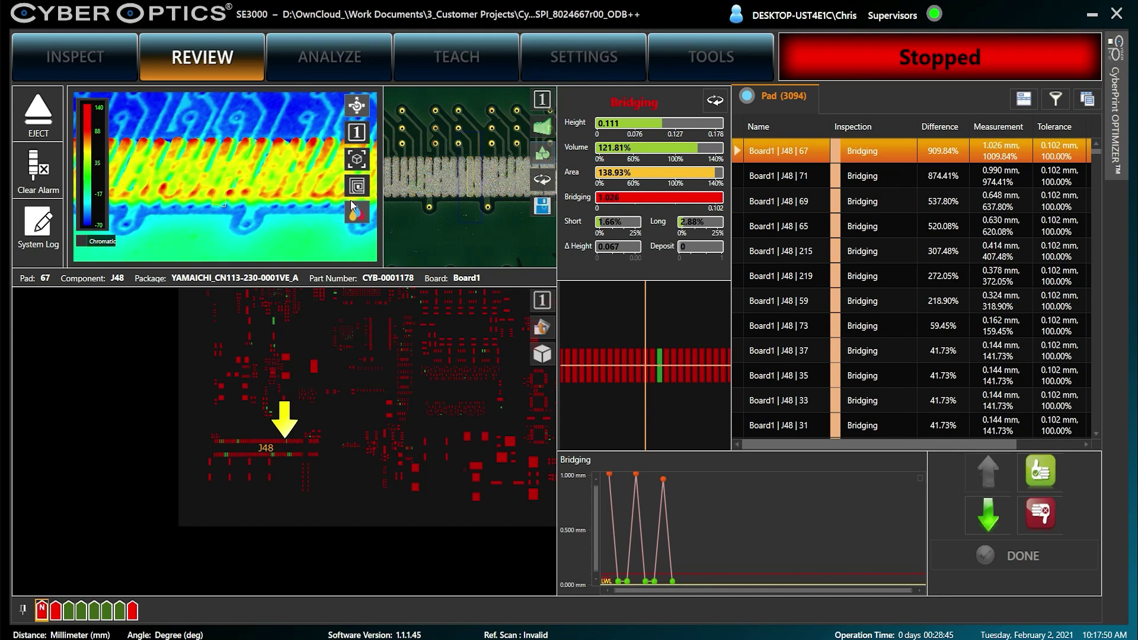
Compare the pad's camera image and height map, rotate it, then select Board1 | U10 | E9.
click(360, 213)
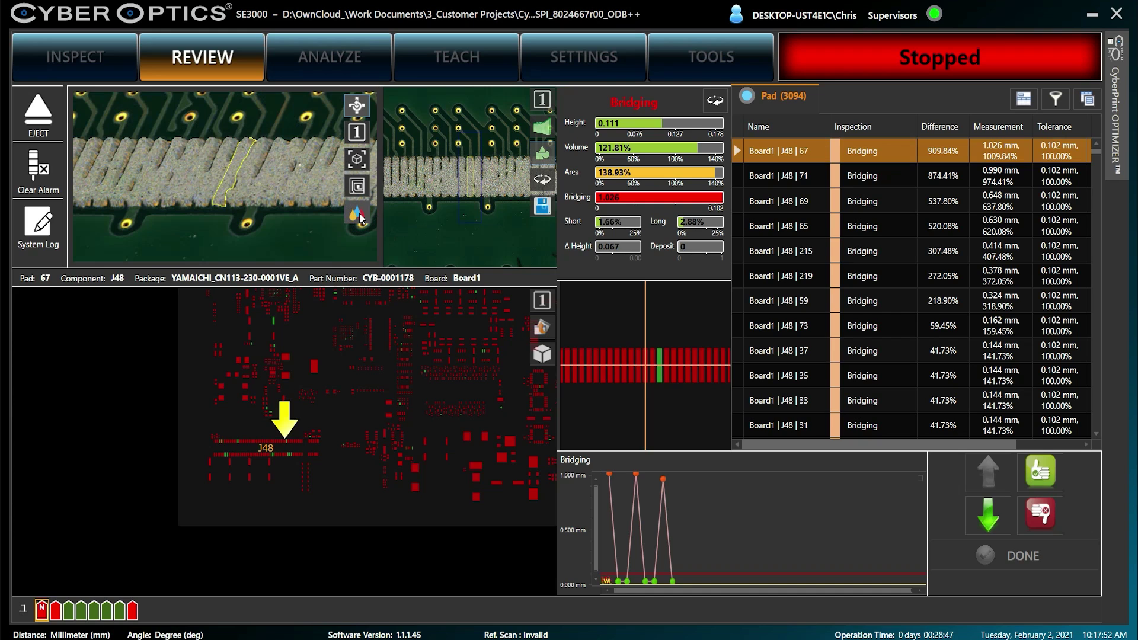
drag(286, 228, 157, 220)
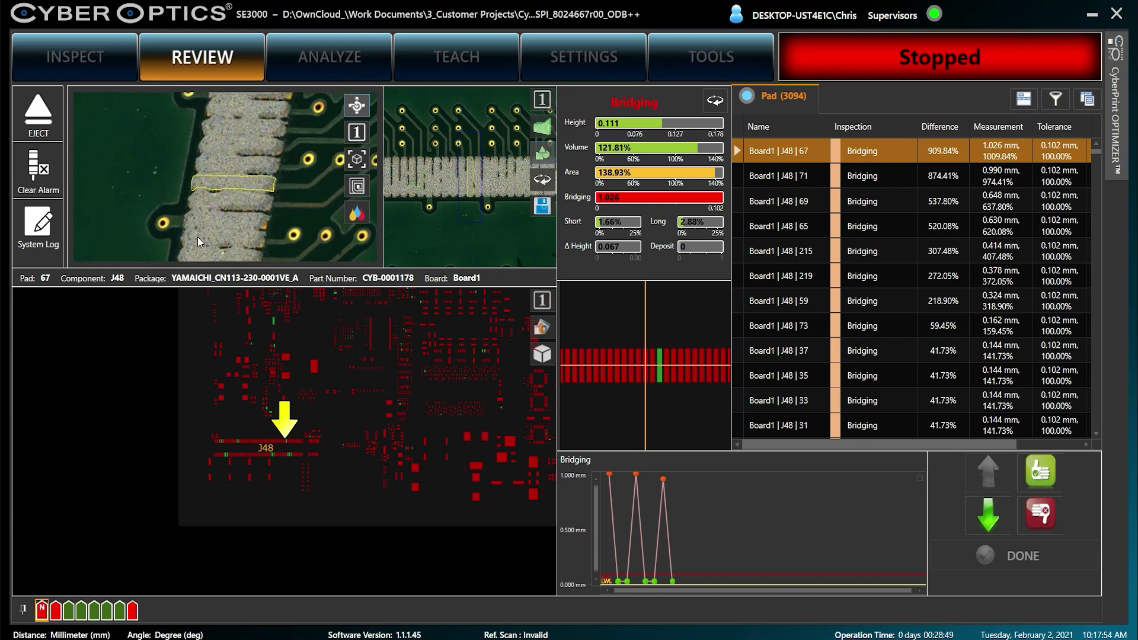
click(358, 213)
scroll(889, 370, down, 10)
scroll(889, 371, down, 2)
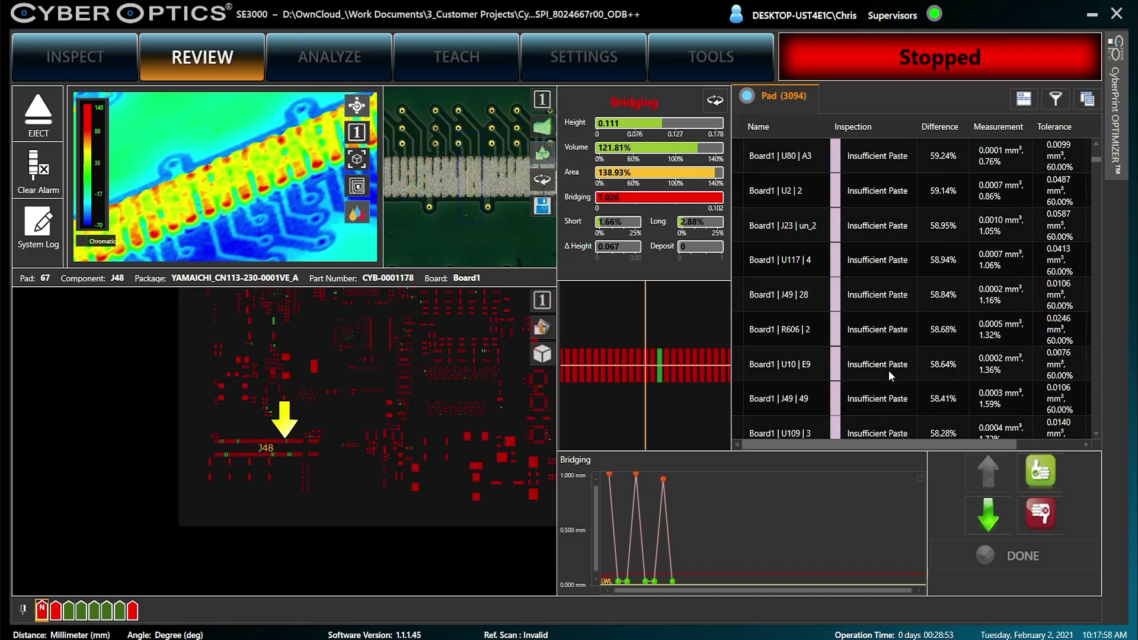
click(888, 371)
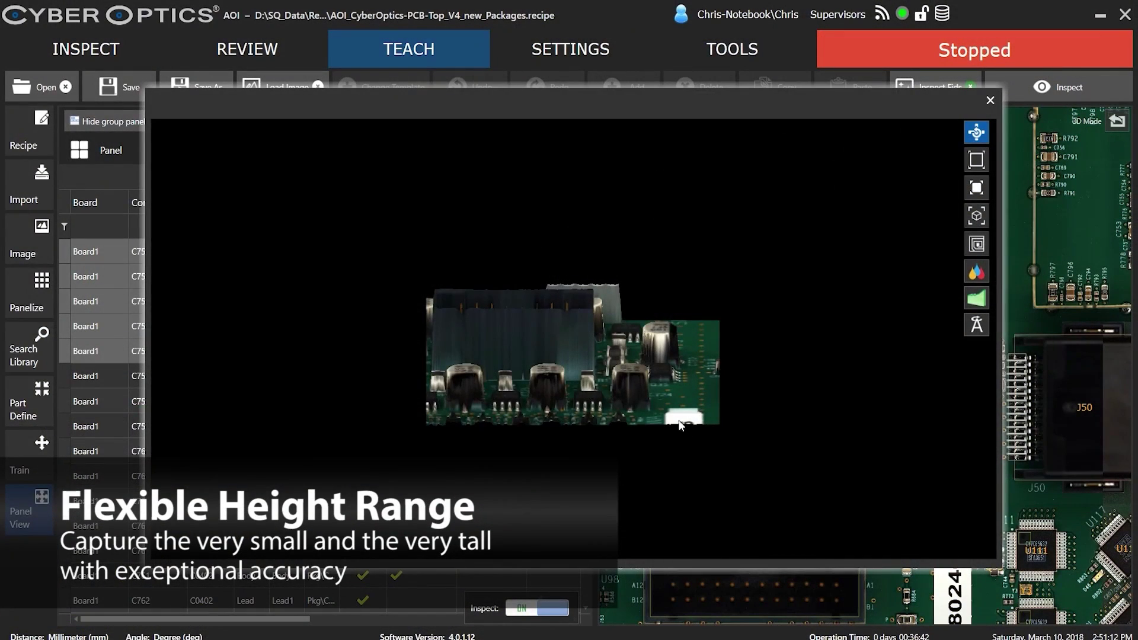
Tilt the connector in 3D, switch to real texture, and view its leads front-on.
drag(679, 425, 538, 364)
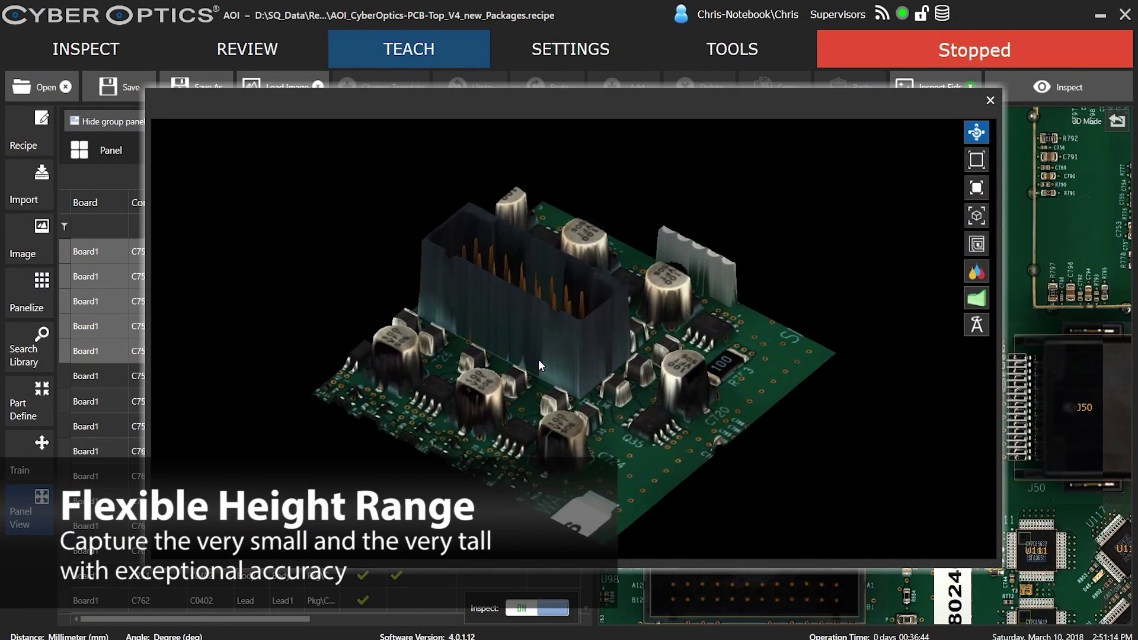
scroll(538, 360, up, 3)
scroll(607, 398, up, 3)
mouse_move(566, 356)
mouse_down()
mouse_move(657, 365)
mouse_move(626, 442)
mouse_up()
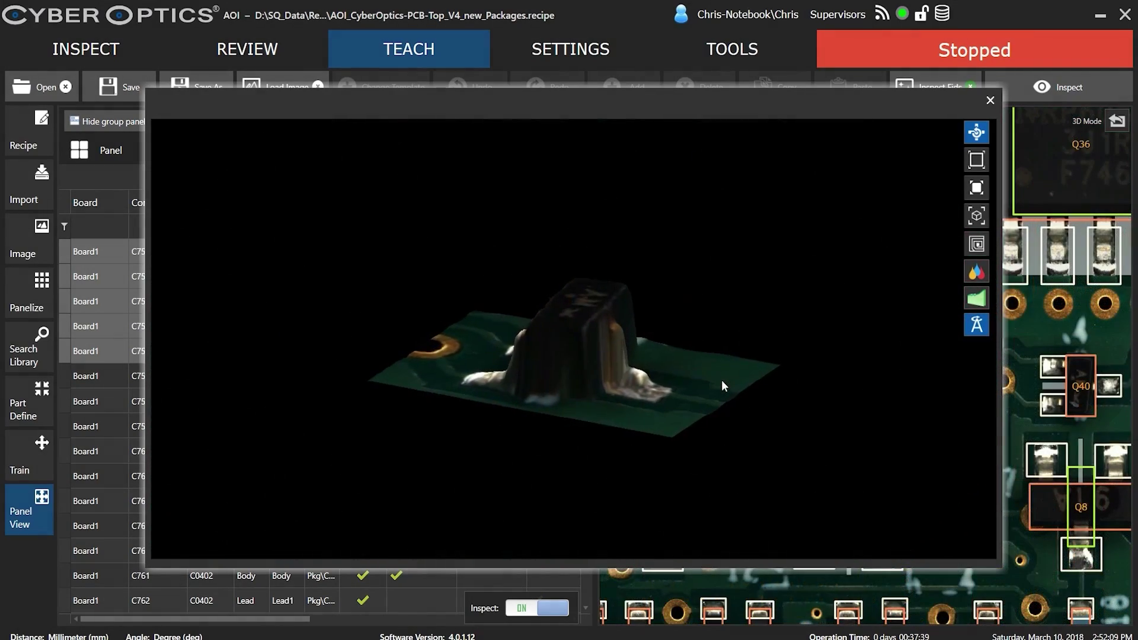
scroll(606, 356, up, 2)
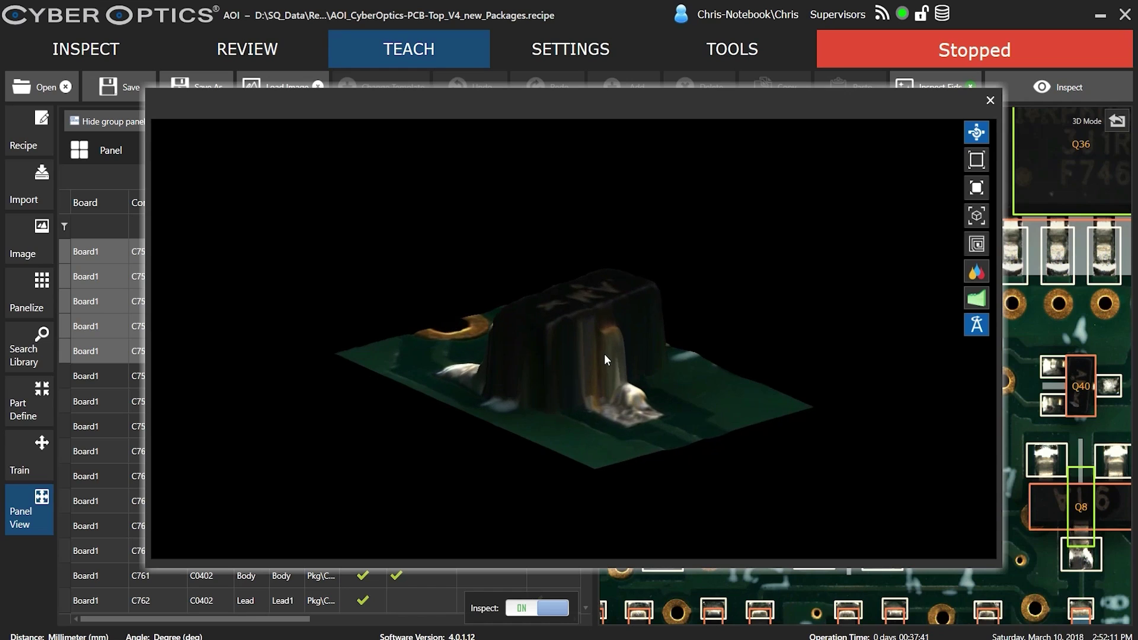
scroll(604, 352, up, 2)
scroll(609, 358, up, 2)
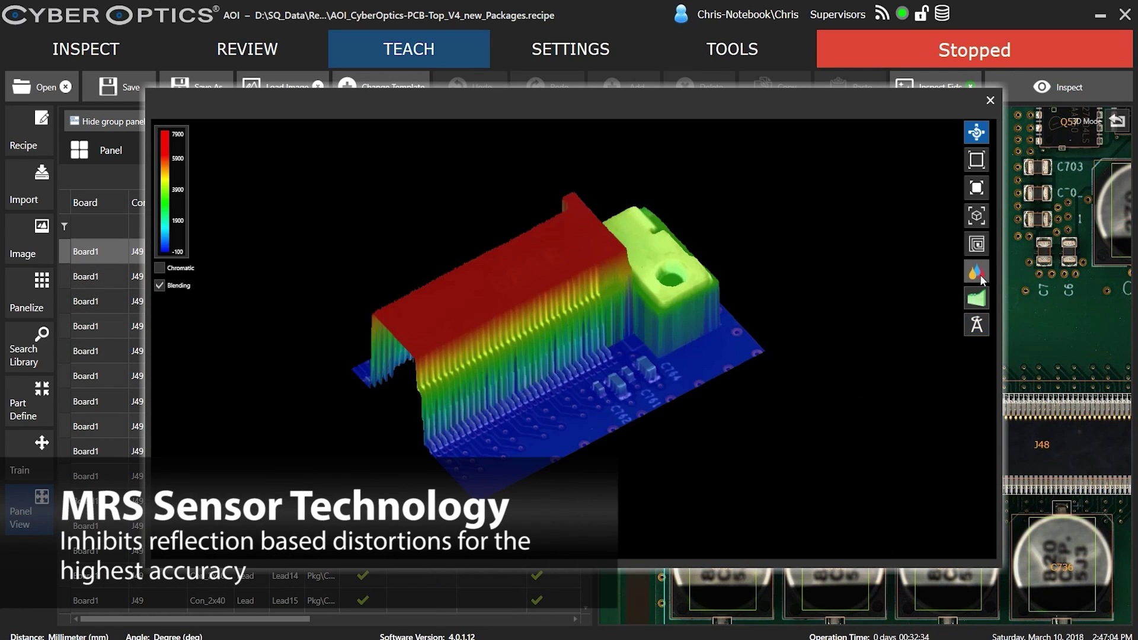
click(980, 275)
scroll(602, 387, up, 2)
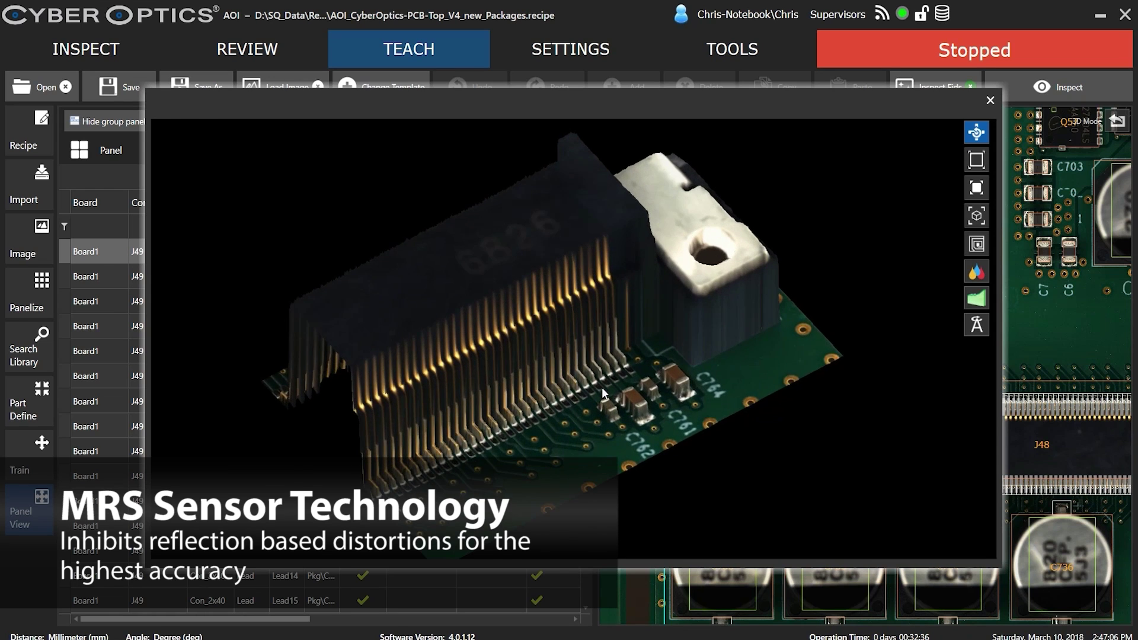
scroll(620, 473, up, 2)
scroll(613, 451, up, 1)
scroll(601, 435, up, 2)
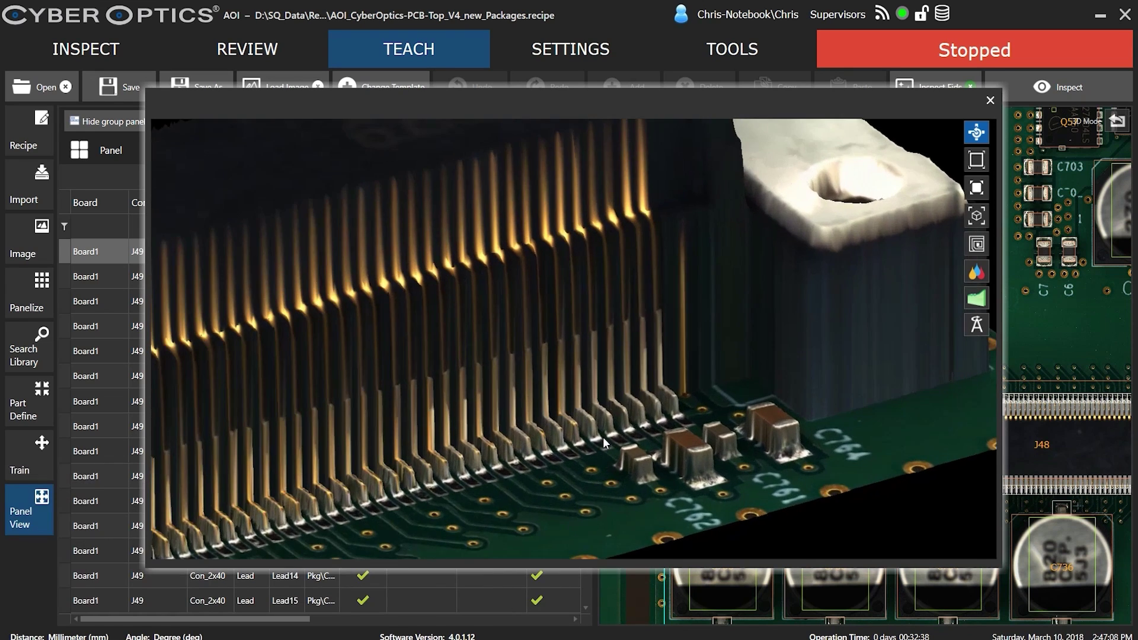
scroll(603, 437, up, 2)
scroll(587, 416, up, 2)
scroll(587, 418, up, 2)
drag(595, 437, 519, 434)
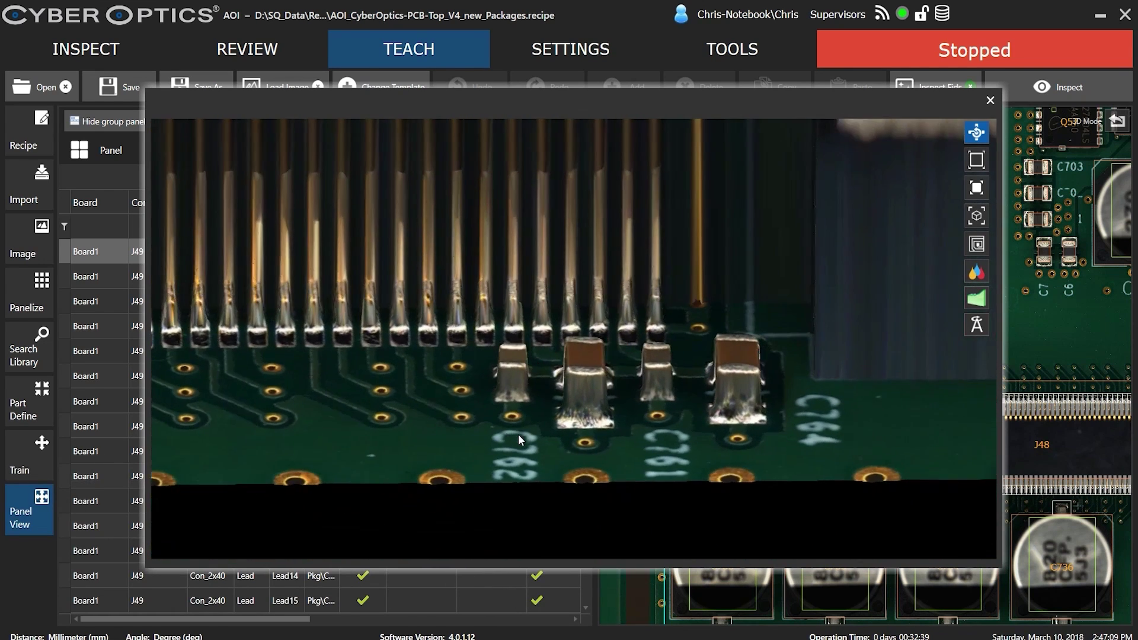
scroll(530, 432, up, 1)
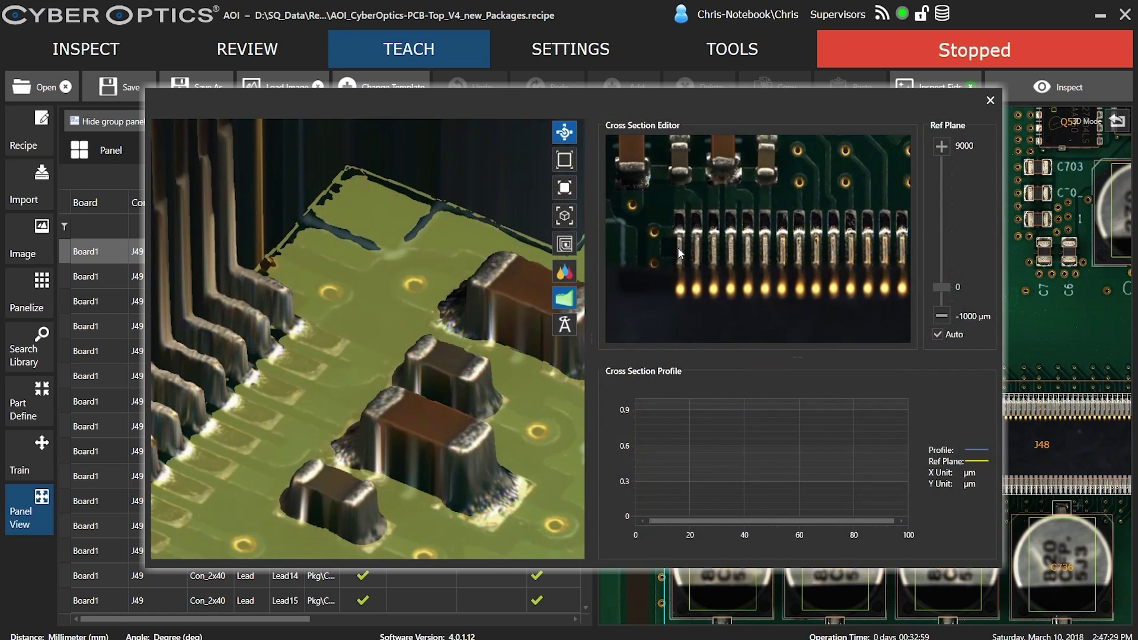
Draw a cross-section line across the connector leads, tilt the board overhead, then bring up CAD/SRF Import.
drag(666, 241, 772, 243)
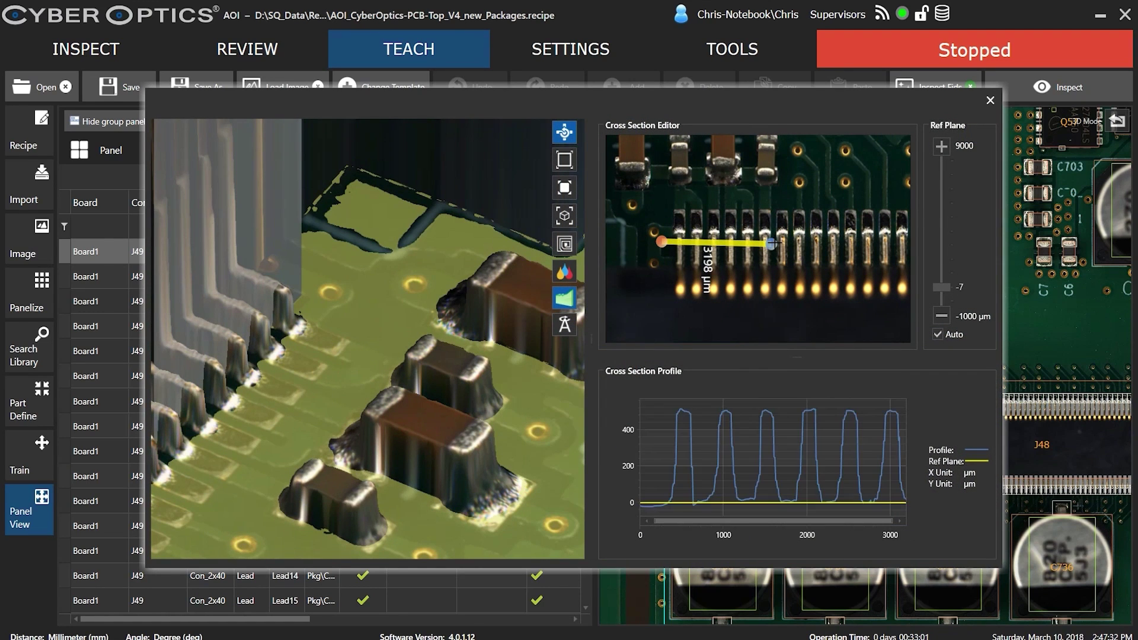
drag(684, 192, 683, 259)
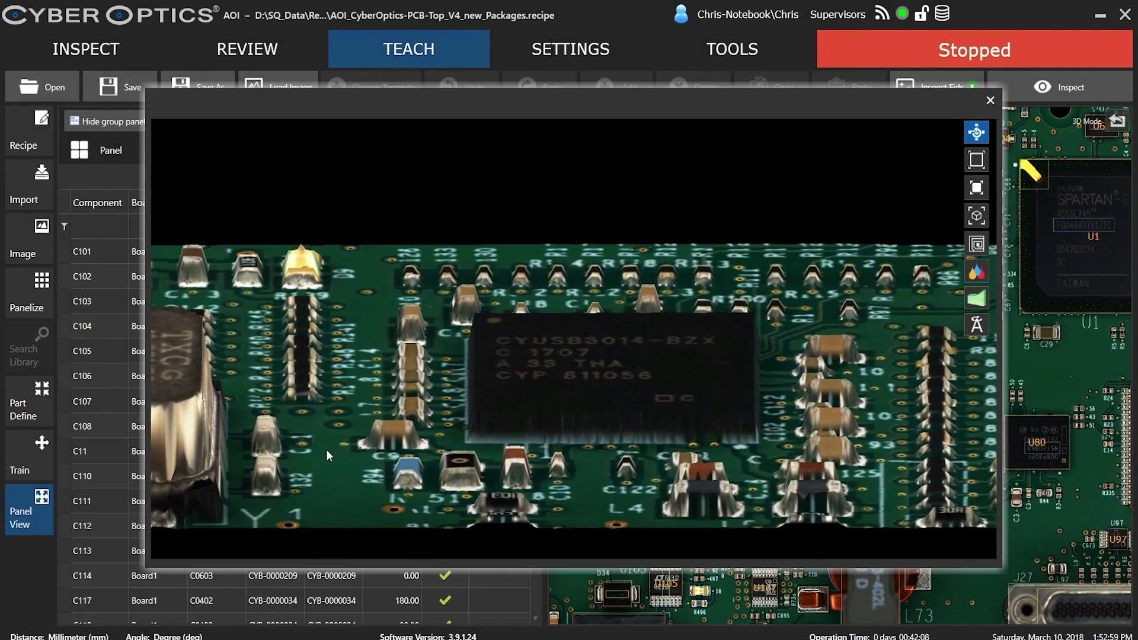
drag(327, 451, 899, 310)
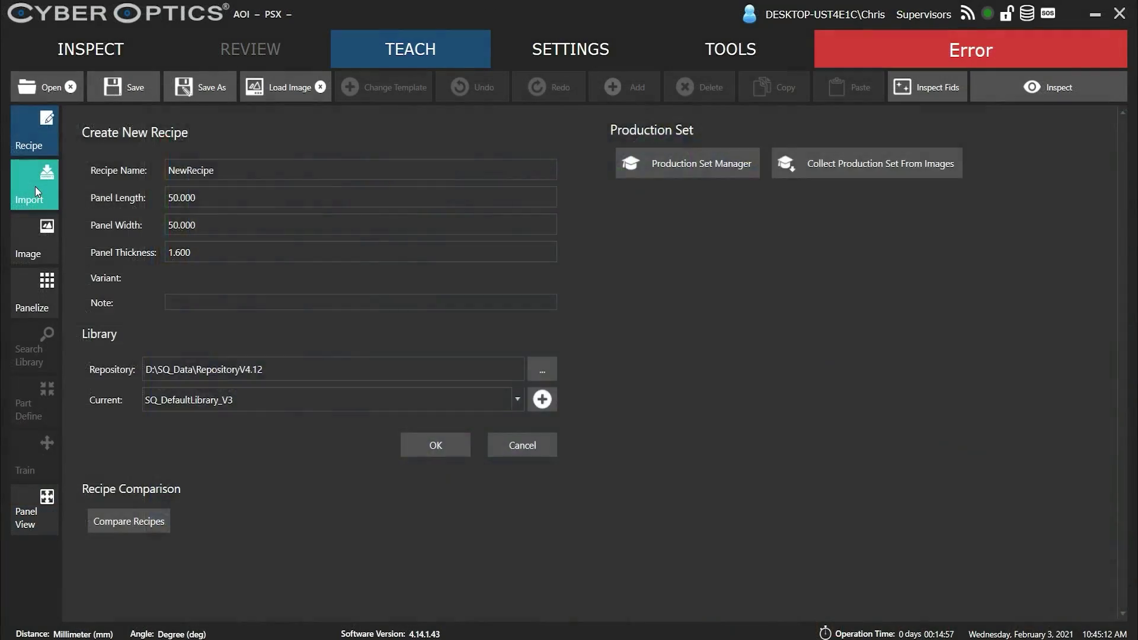
click(35, 185)
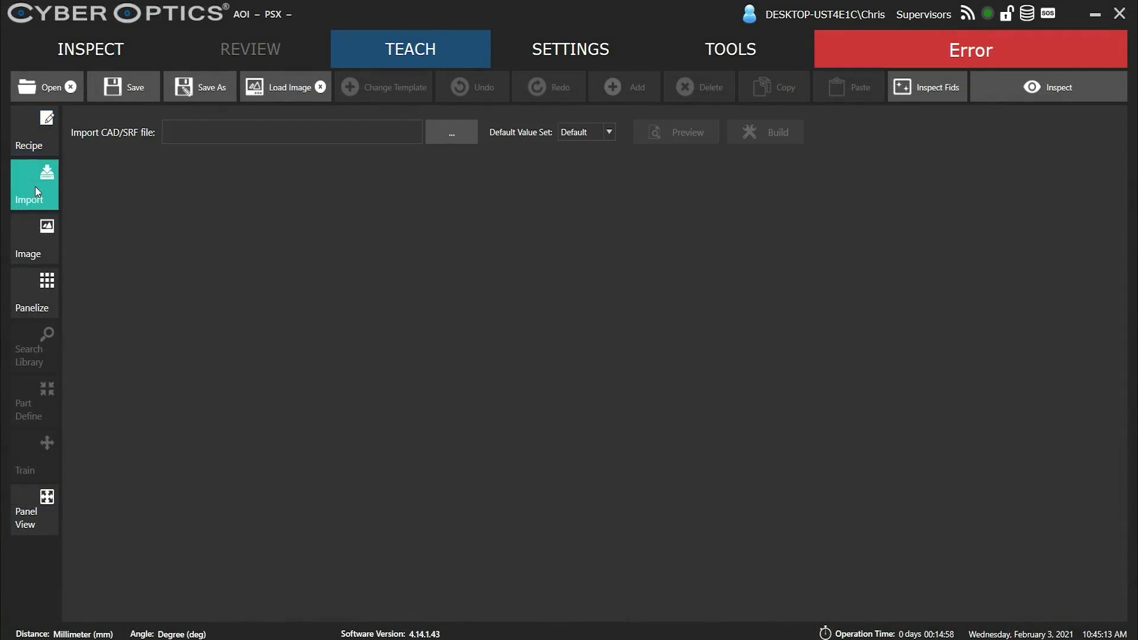
Import the AOI_LIN_TOP.srf board file using the SRF file type.
click(458, 140)
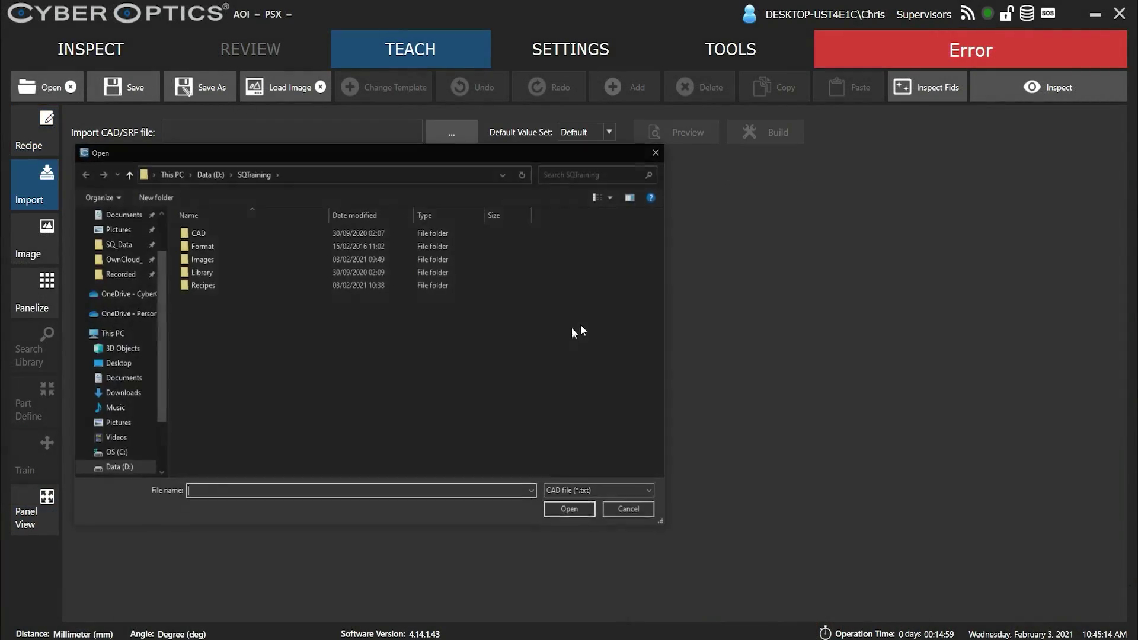
click(571, 496)
click(569, 515)
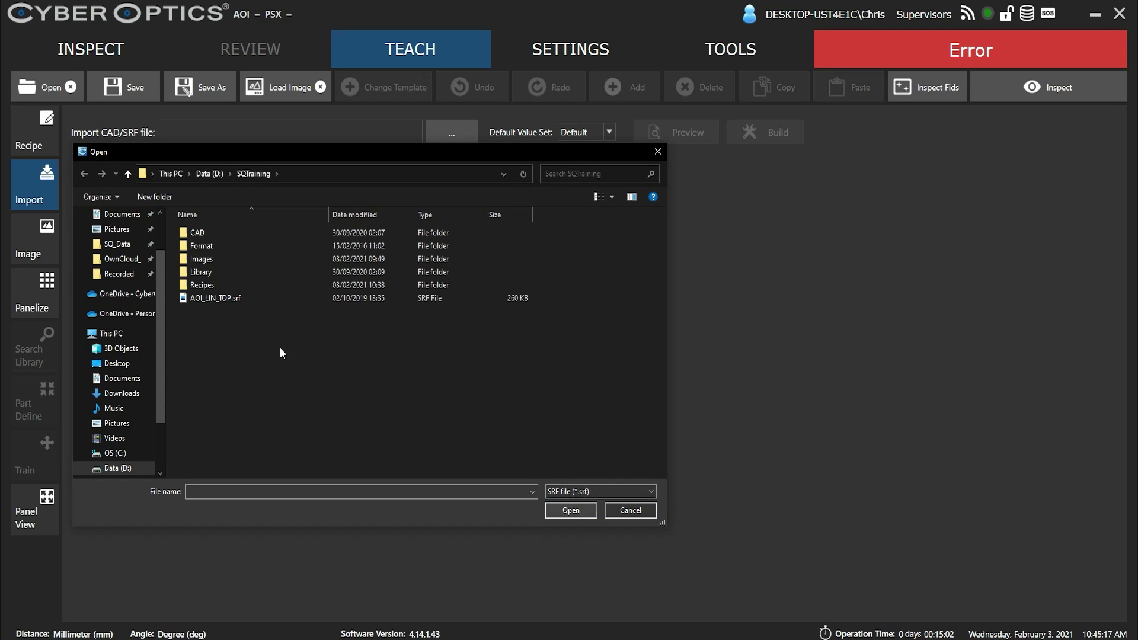
double_click(221, 298)
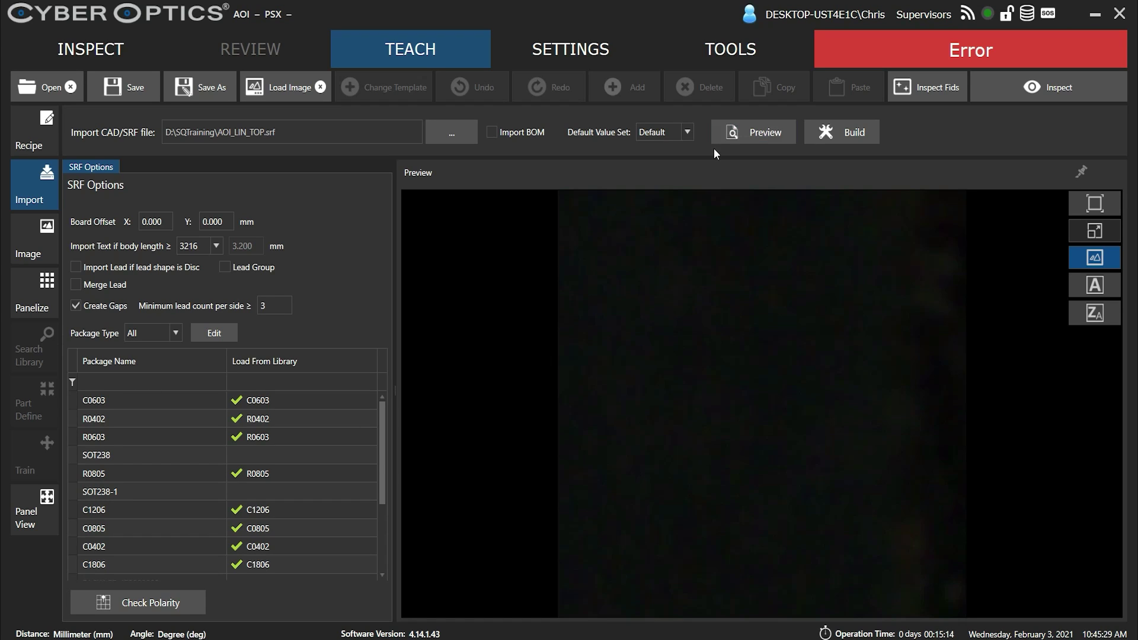
Preview the panel with the board photo toggled off and on, then build the recipe.
click(764, 136)
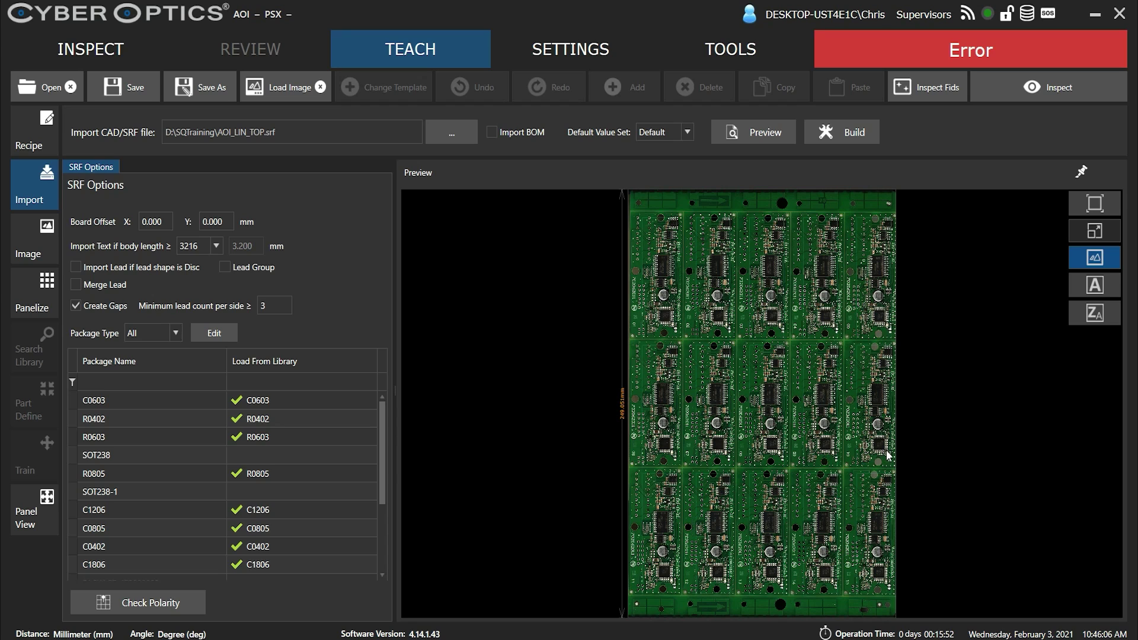
click(1100, 258)
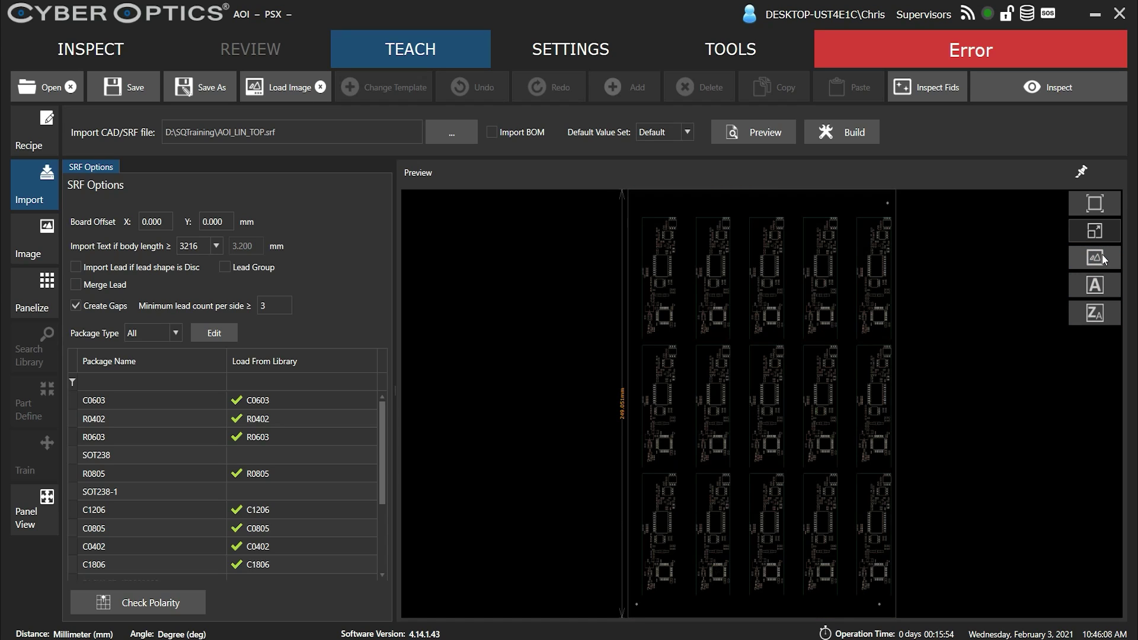
click(1101, 254)
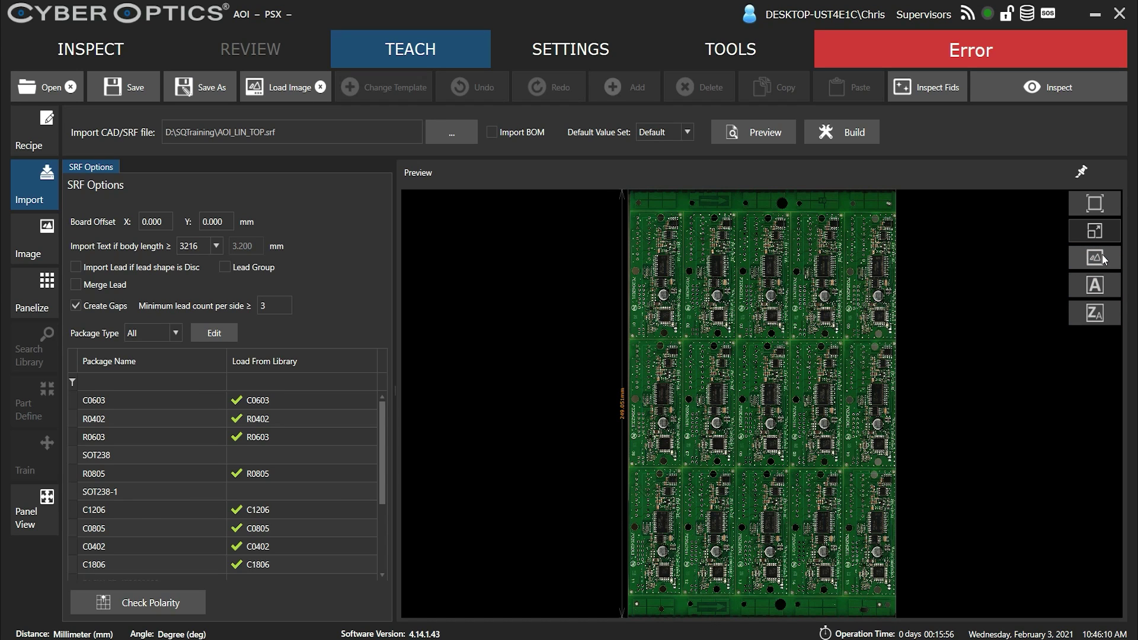
click(859, 134)
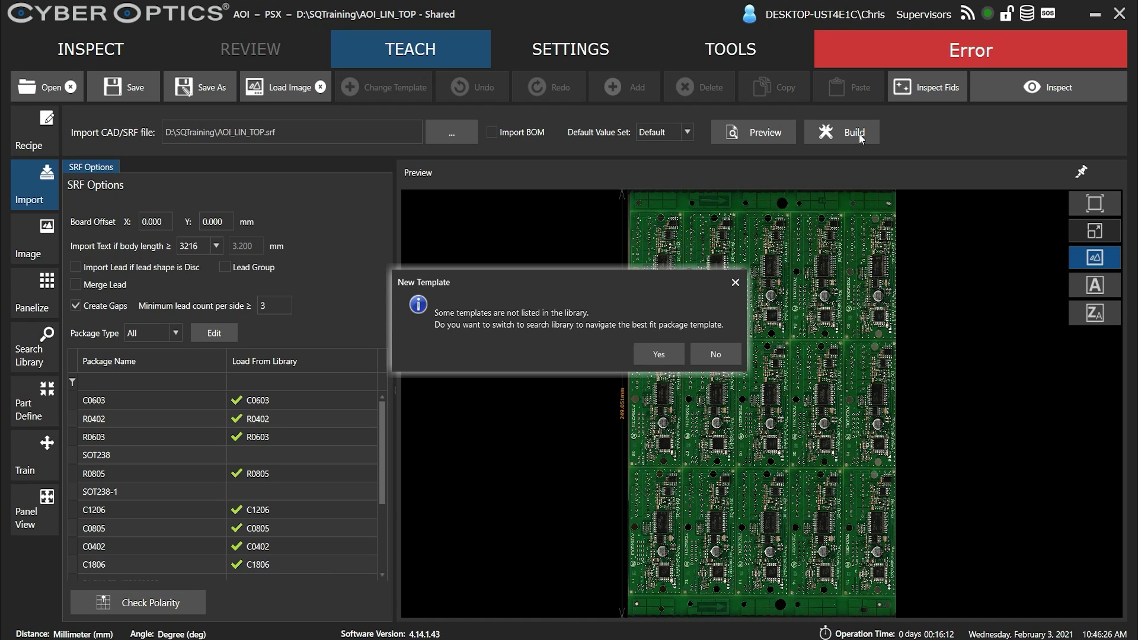
Search the library for LQFP48 matches and assign the QFP48 template to the LQFP48 package.
click(659, 354)
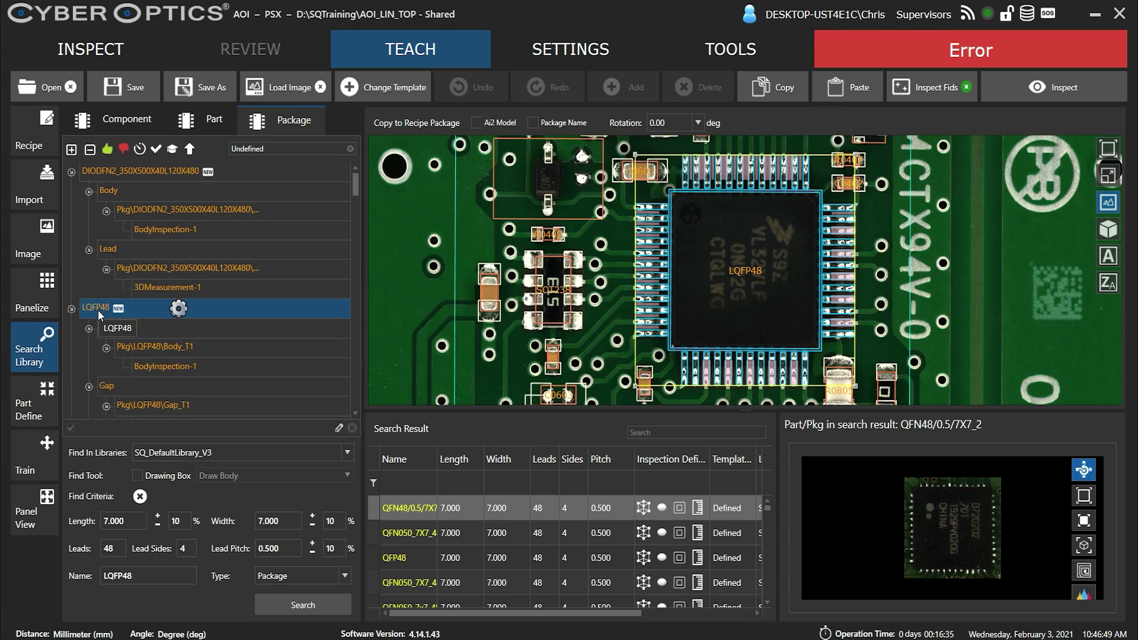
click(286, 608)
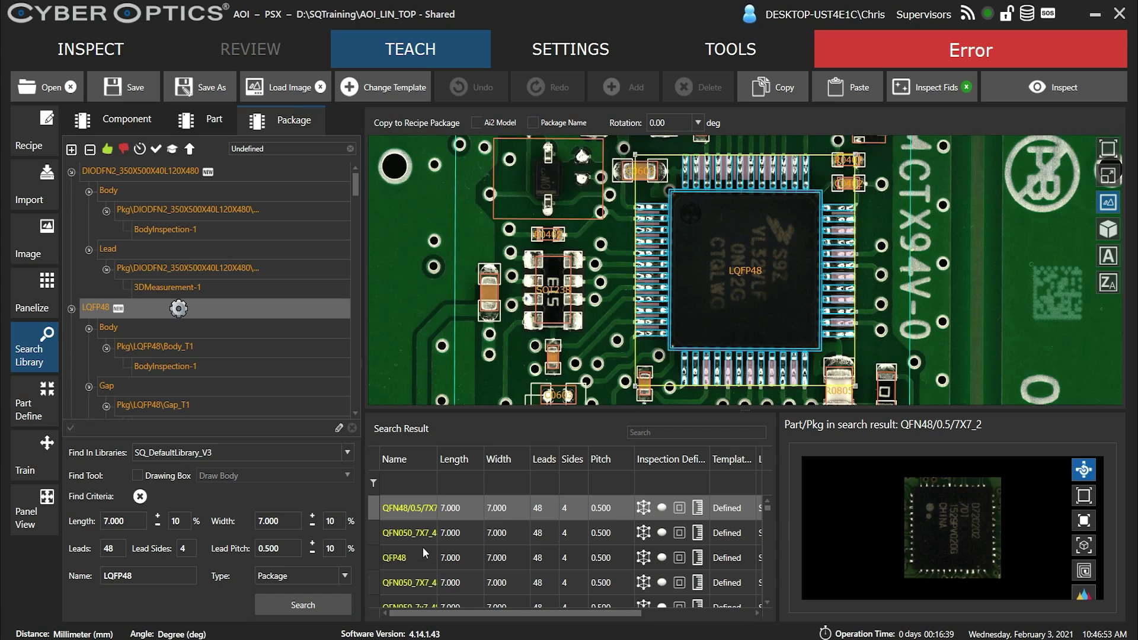
click(395, 559)
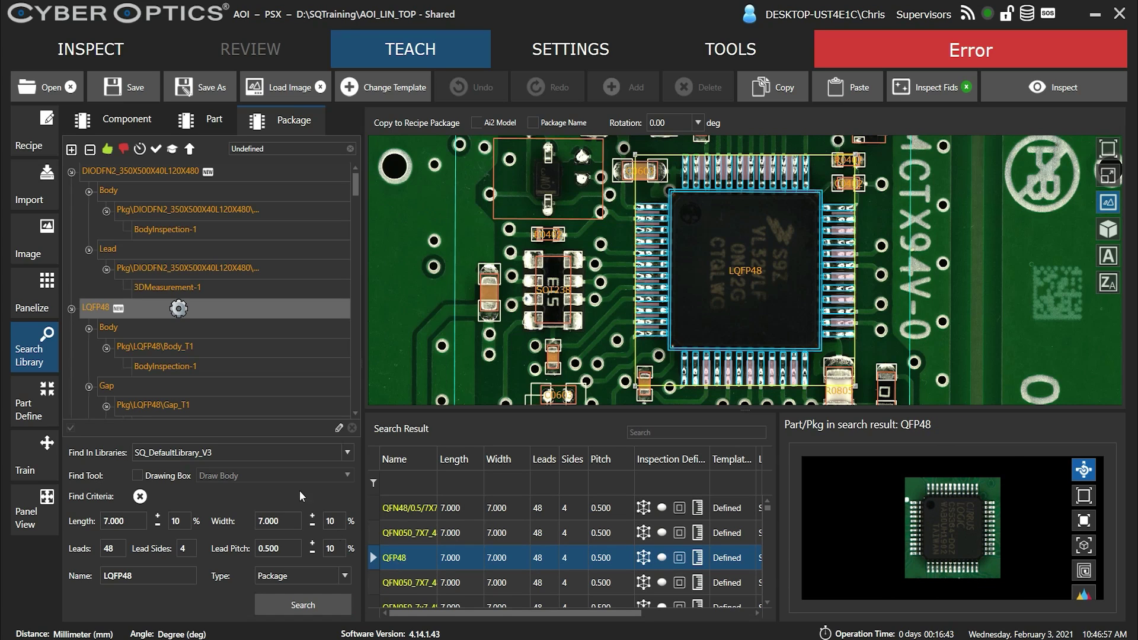
drag(109, 305, 100, 307)
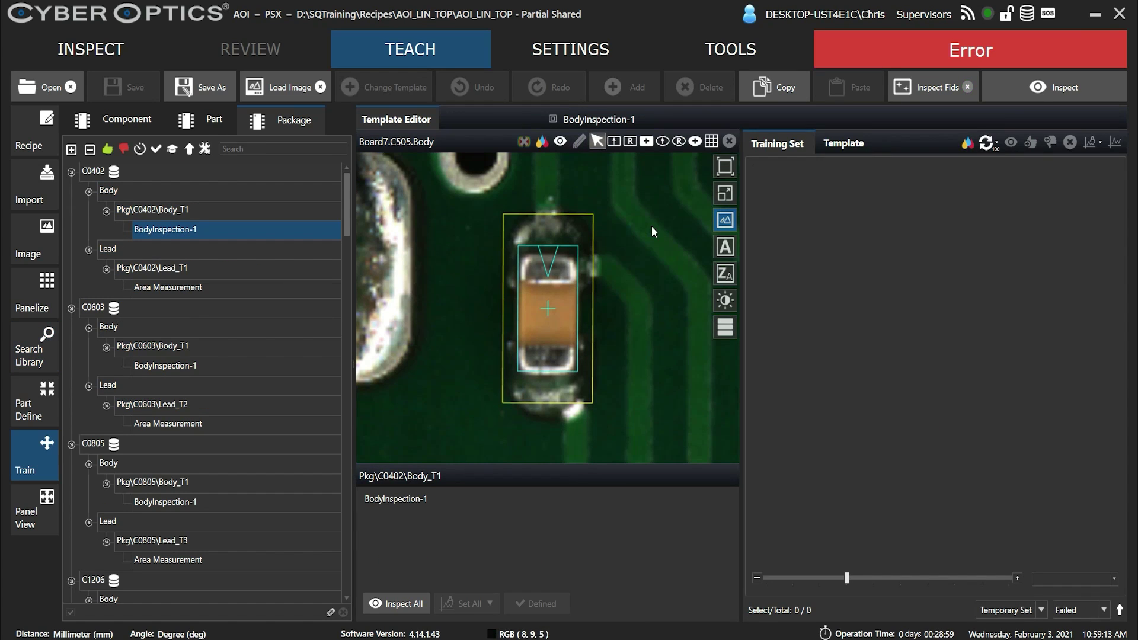
Inspect the C0402 body training set and show the segmentation overlay on the template.
click(987, 143)
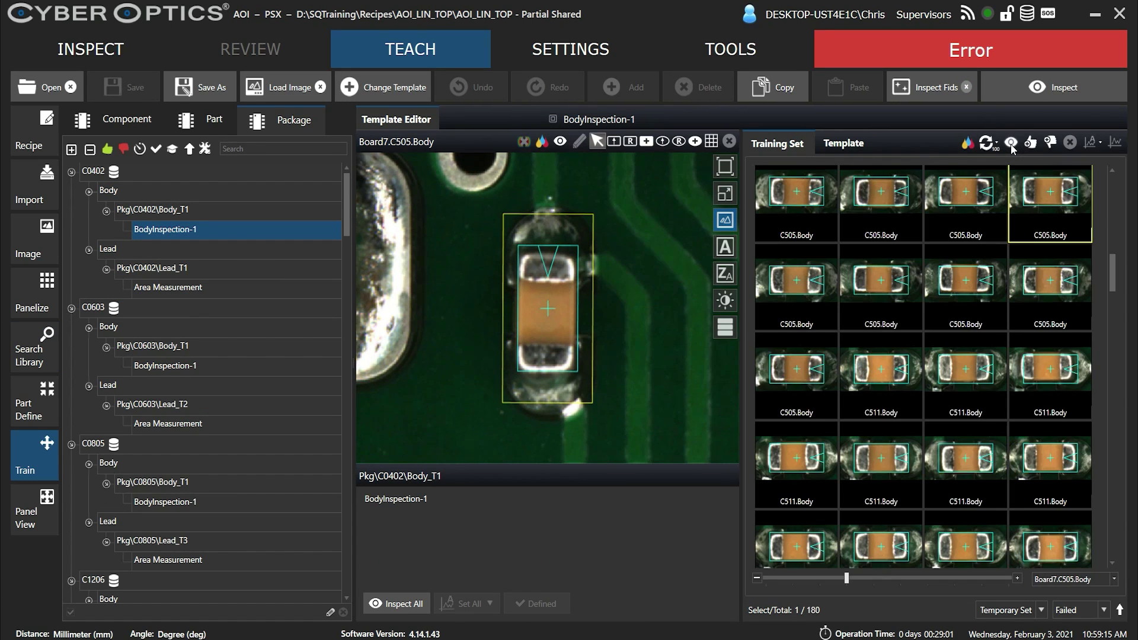
click(1011, 144)
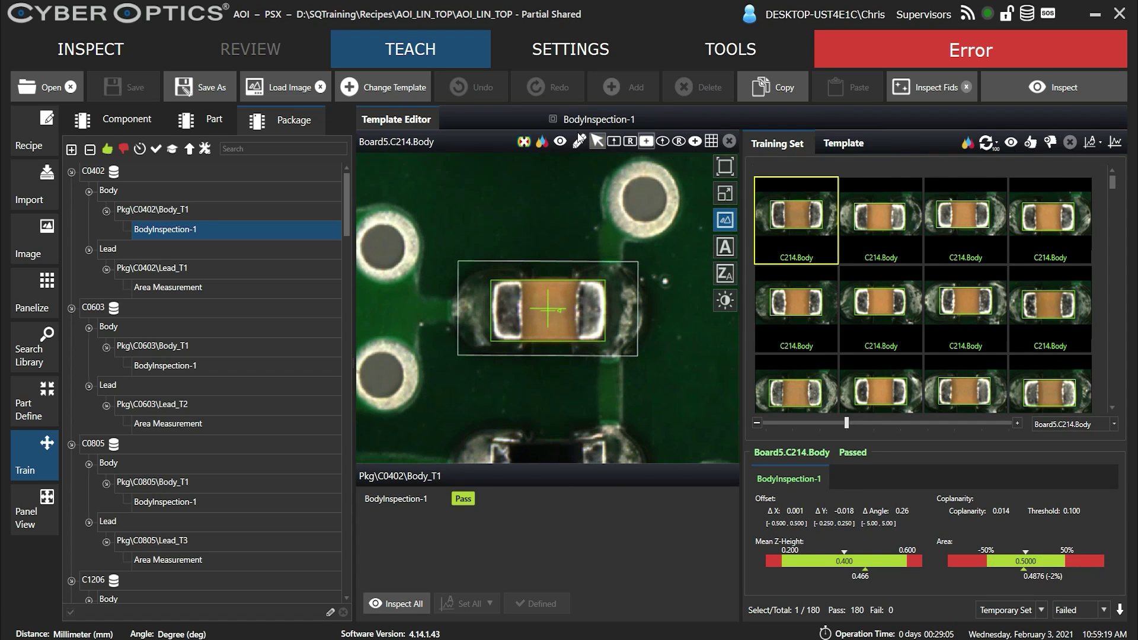
click(844, 143)
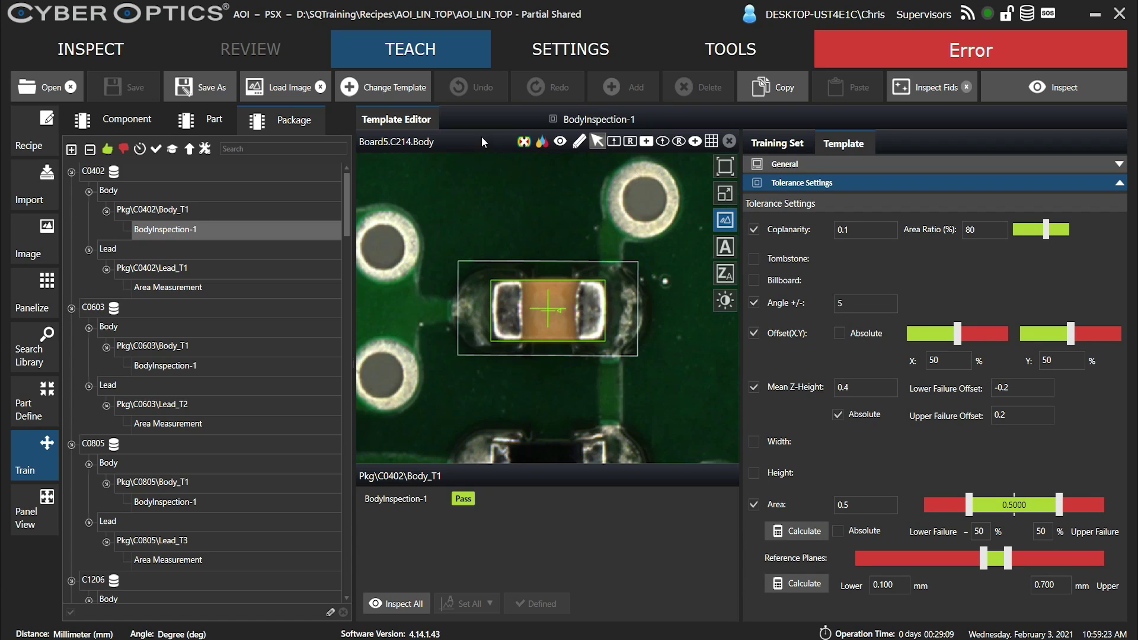
click(524, 142)
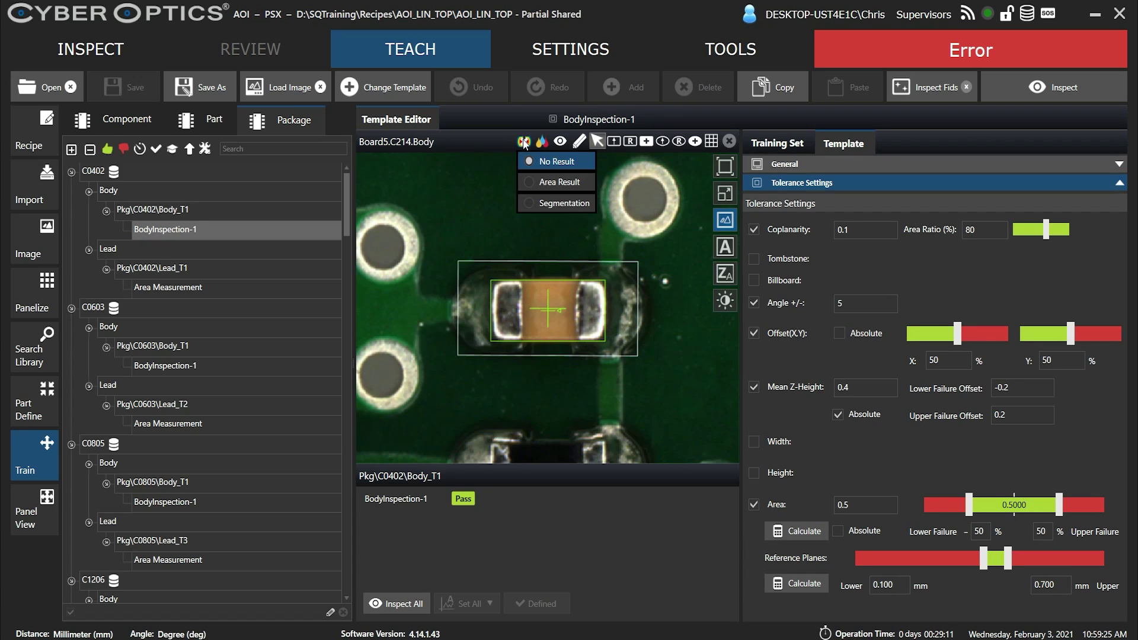
click(542, 204)
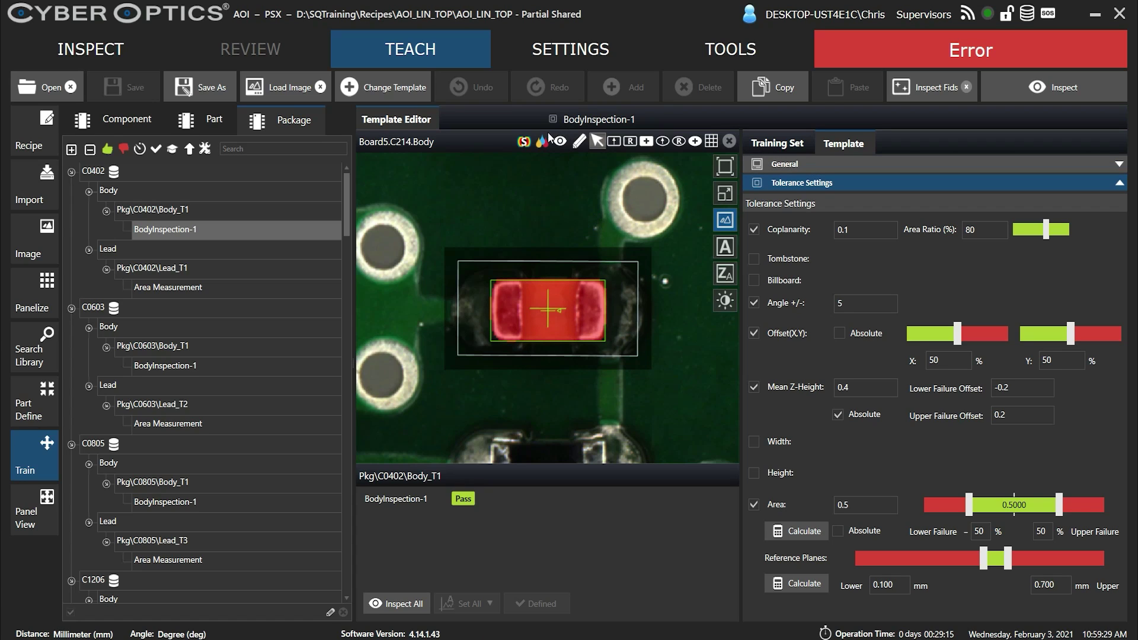
View the C214 body as a rotated 3D surface, then recheck the tolerance settings.
click(780, 145)
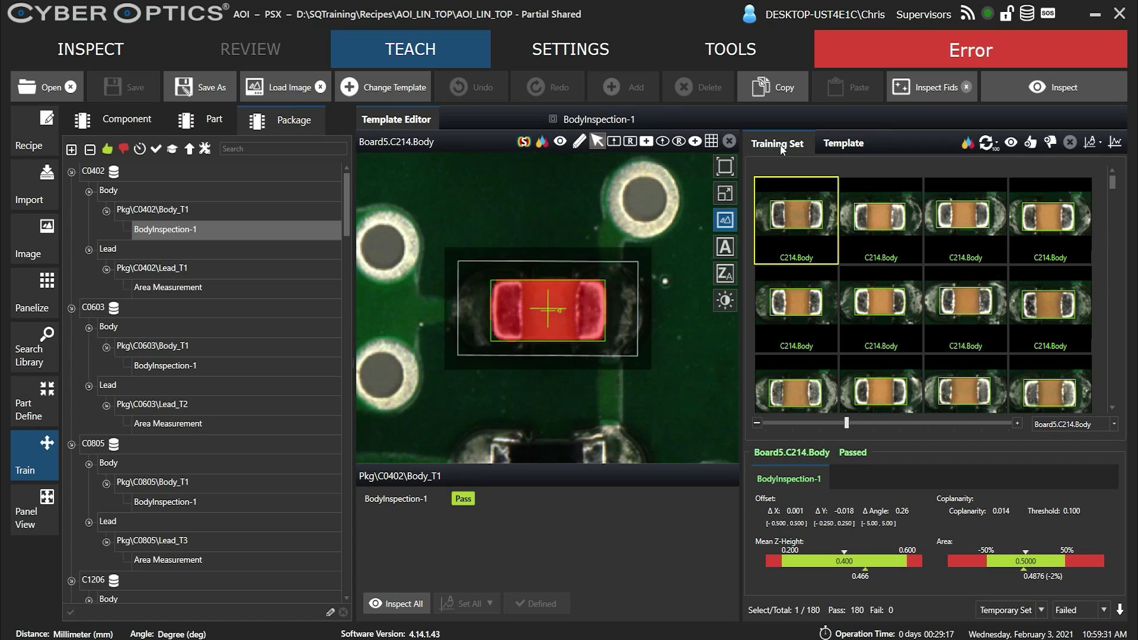
double_click(794, 221)
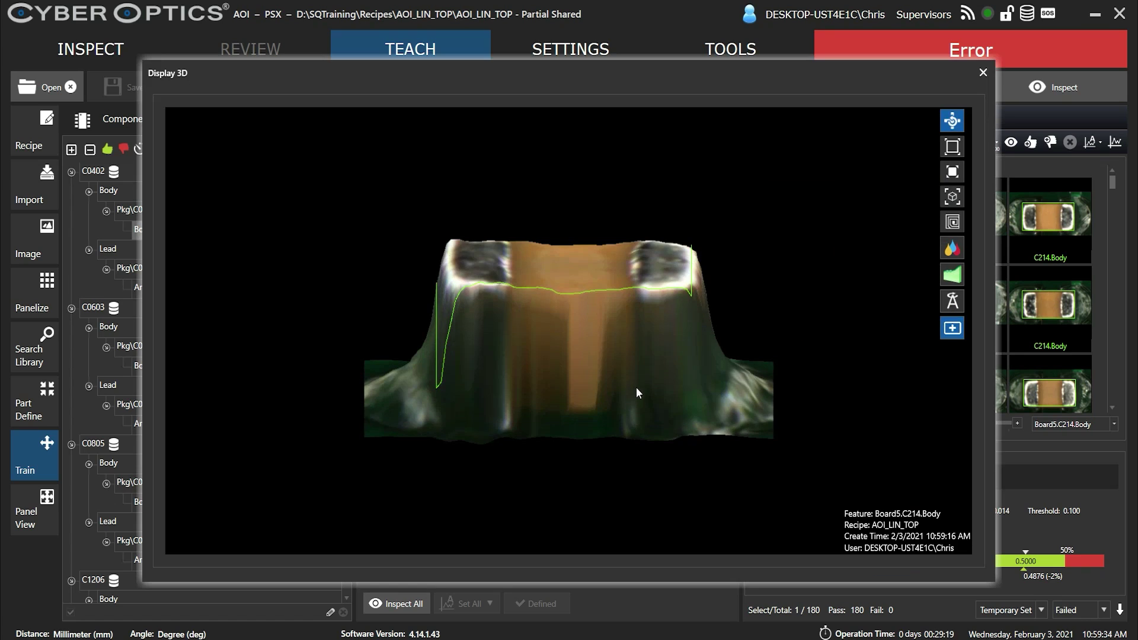
mouse_move(635, 387)
mouse_down()
mouse_move(726, 366)
mouse_move(882, 253)
mouse_up()
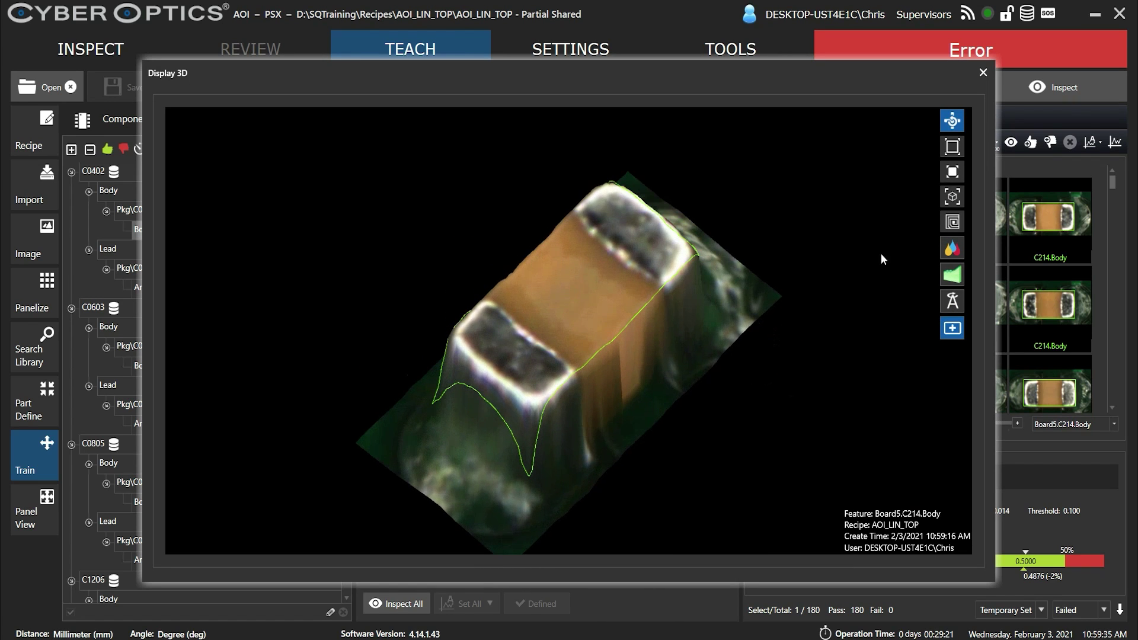
click(984, 72)
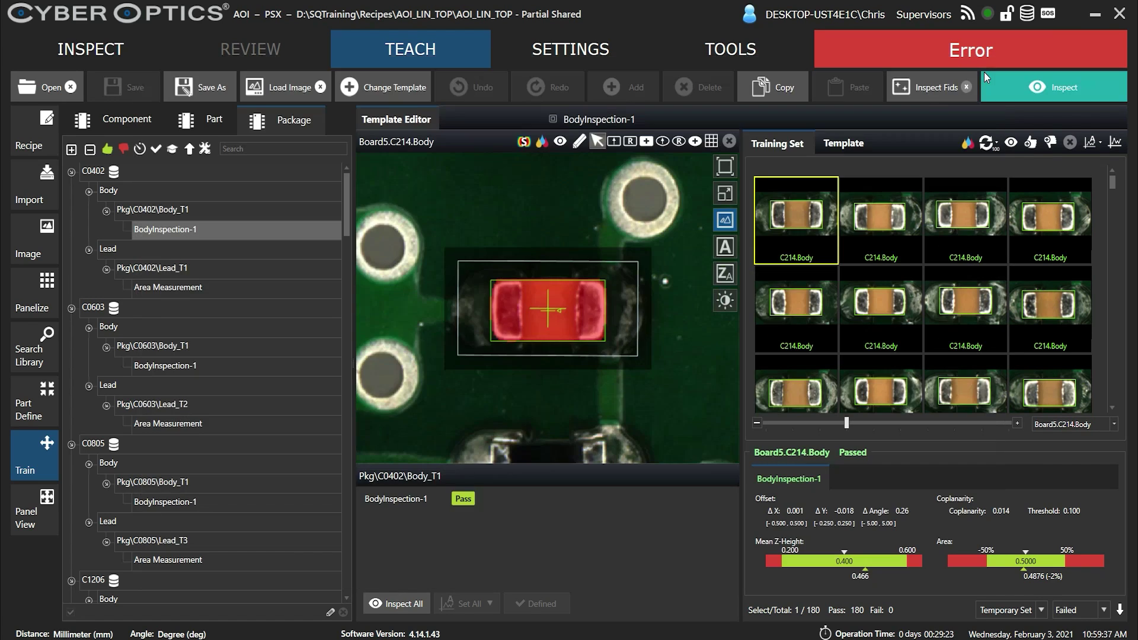
click(844, 144)
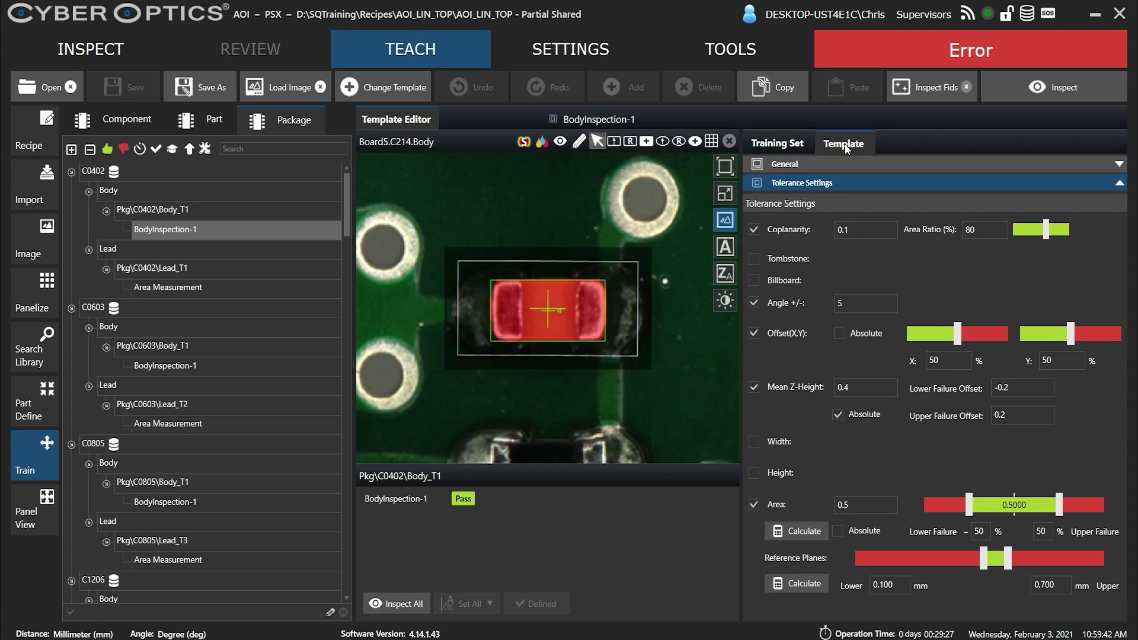
click(777, 144)
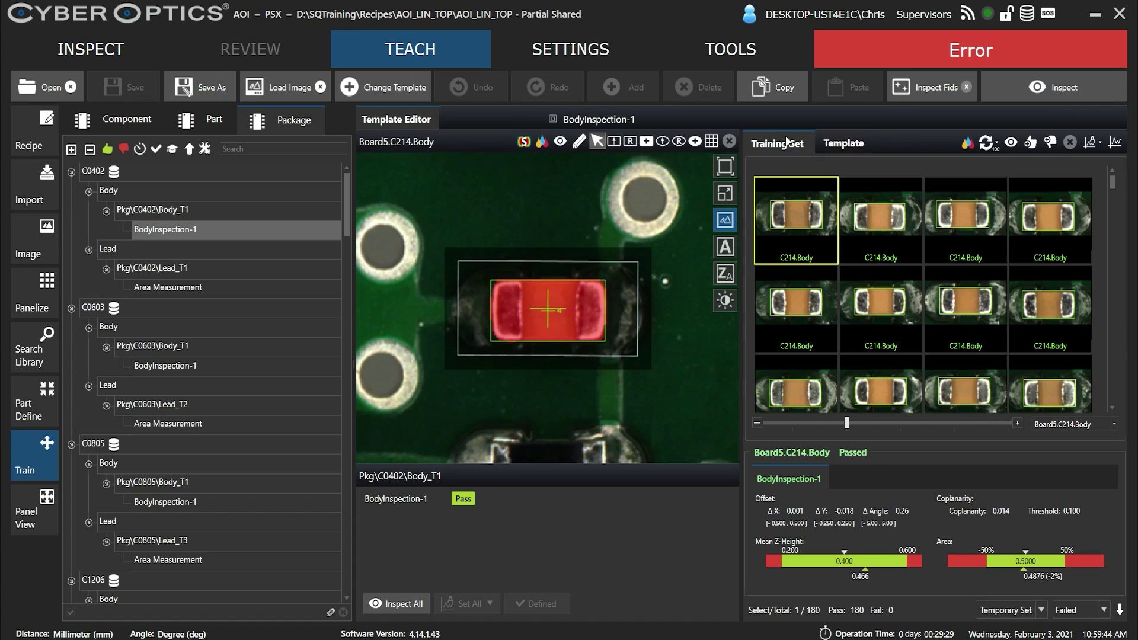
Chart the Area, Coplanarity, X/Y and Angle Offset distributions, then start Auto Set Templates.
click(1115, 145)
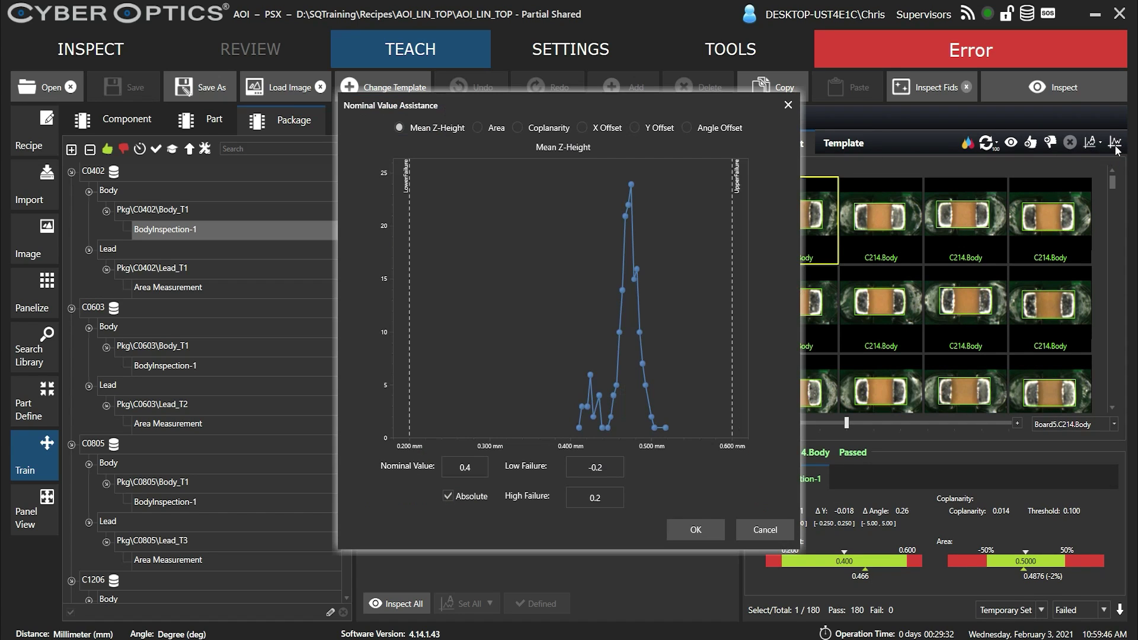
click(480, 127)
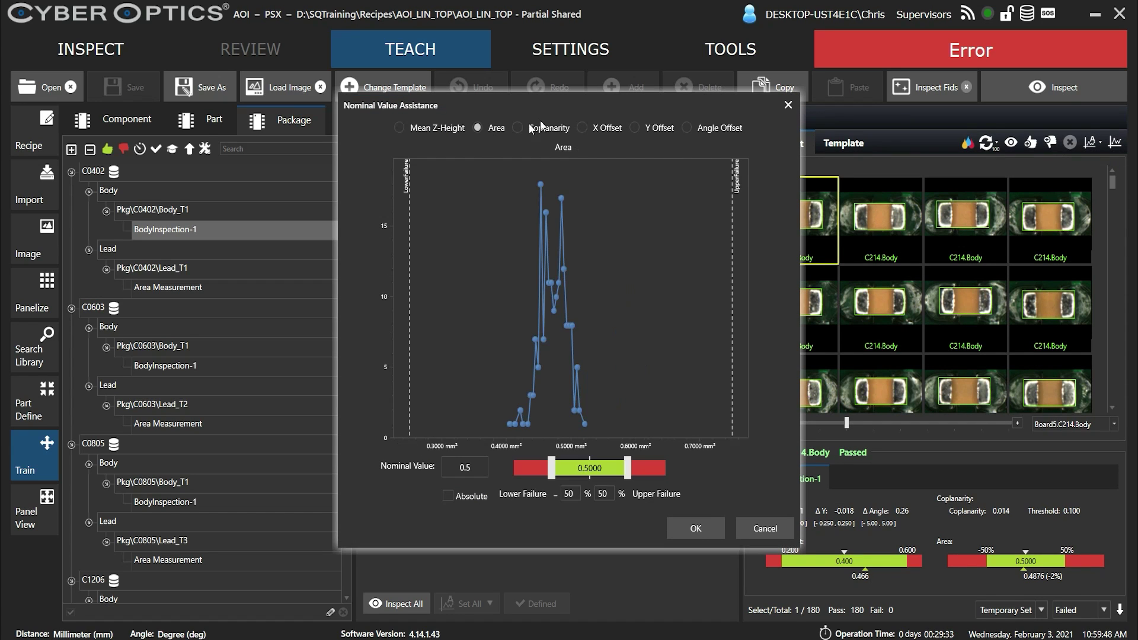
click(547, 126)
click(598, 127)
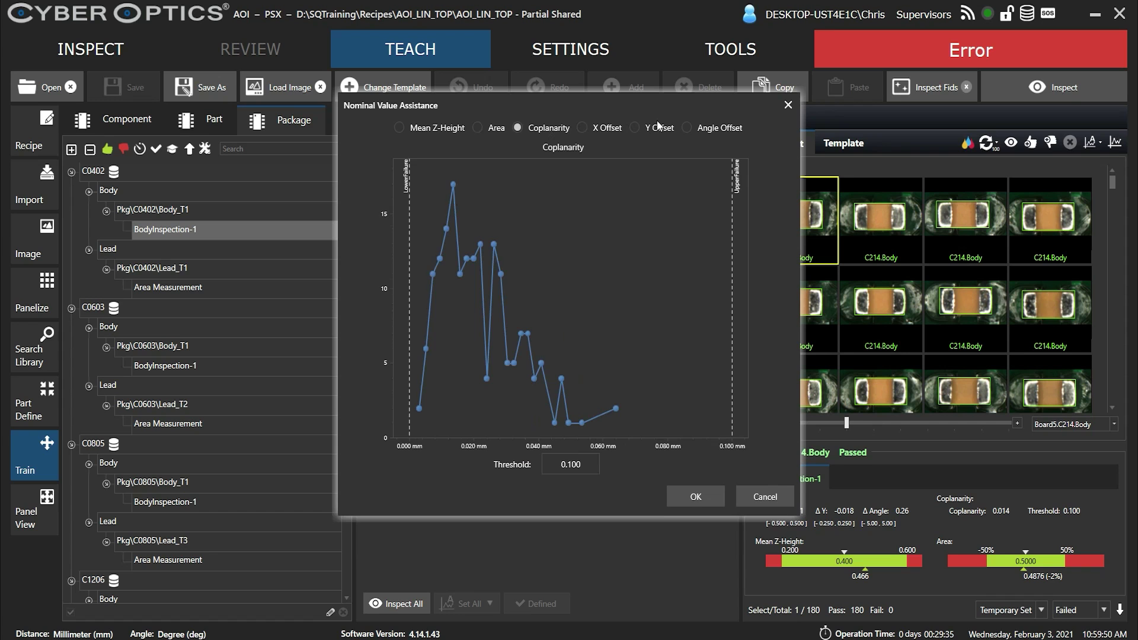
click(657, 126)
click(716, 131)
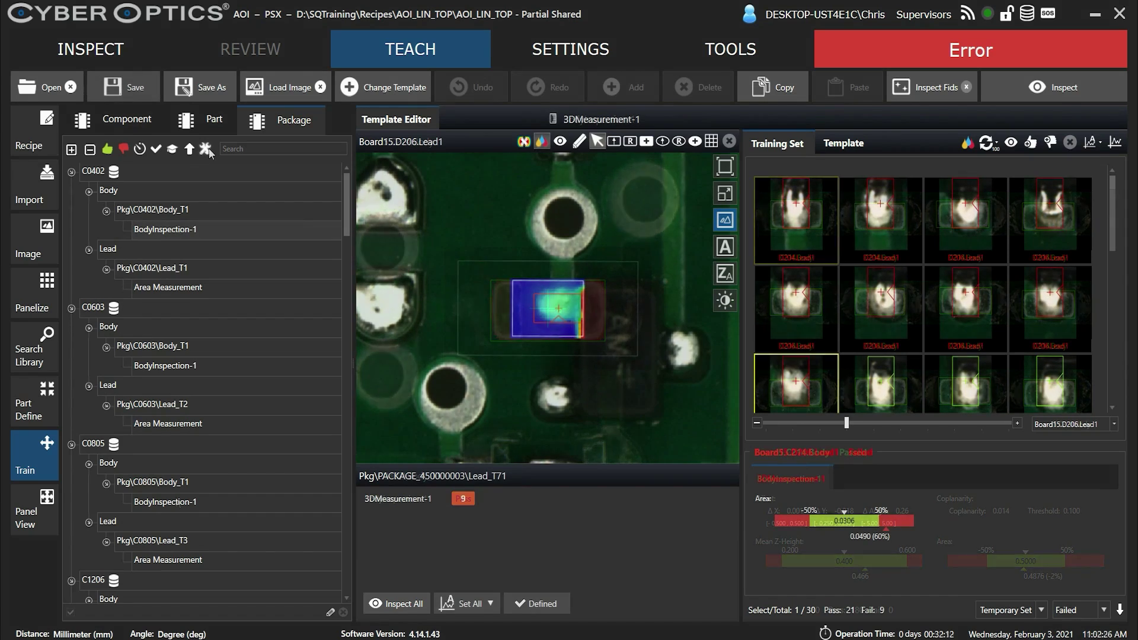
click(206, 150)
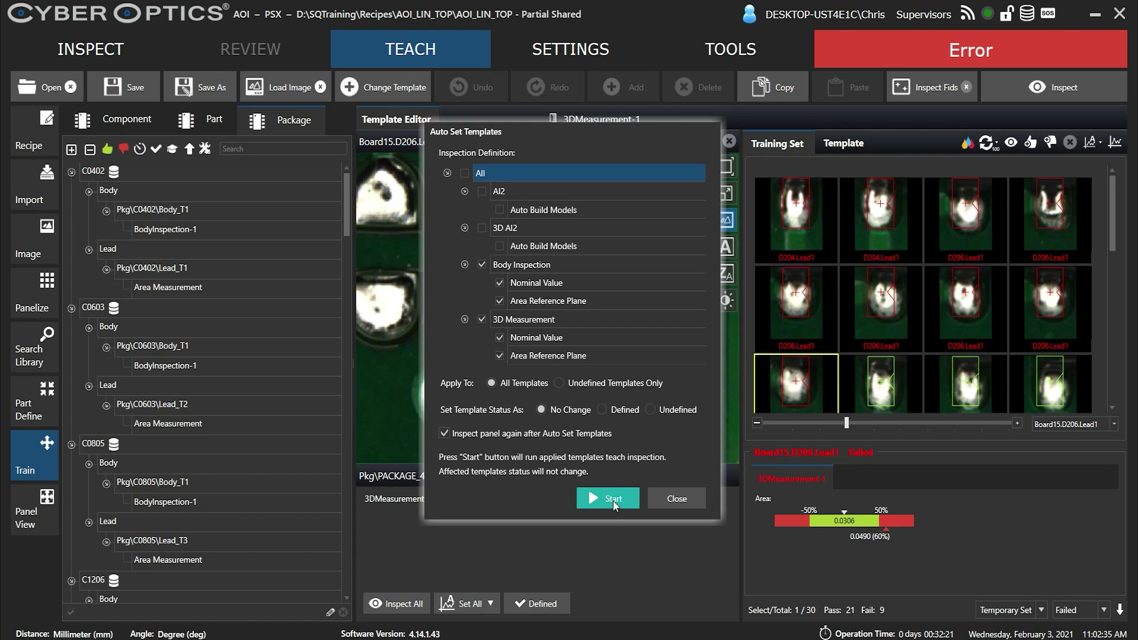
click(613, 501)
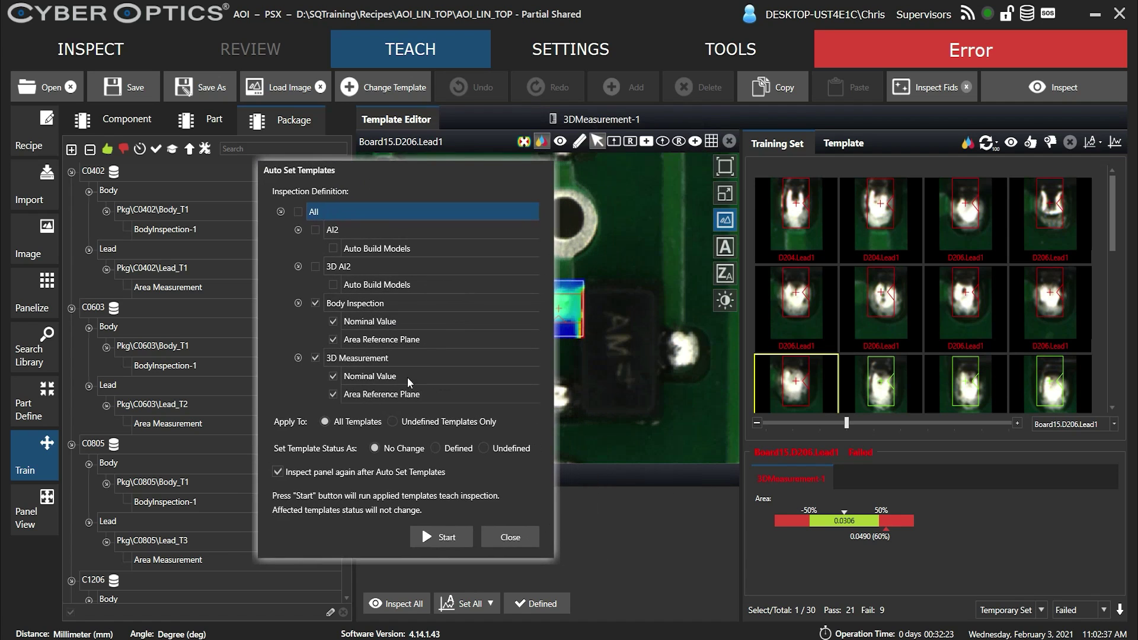
Start the Auto Set Templates run for body and 3D measurement and let inspection finish.
click(443, 543)
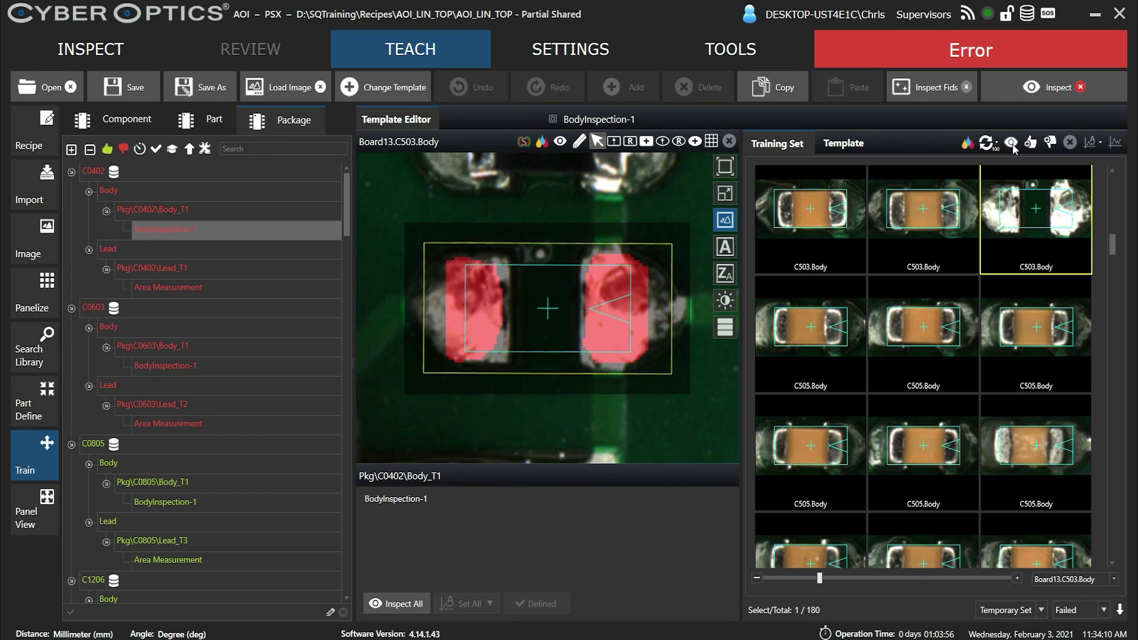
Re-inspect the C0402 training set, toggle the colour height map, and view the passing C214 body.
click(1012, 146)
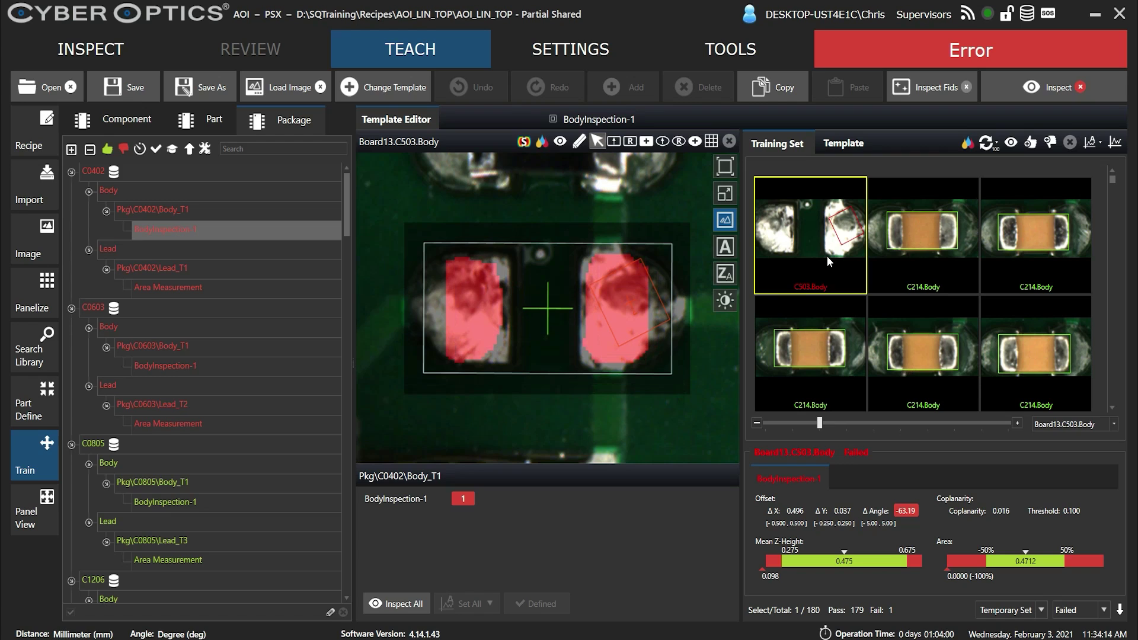
click(972, 143)
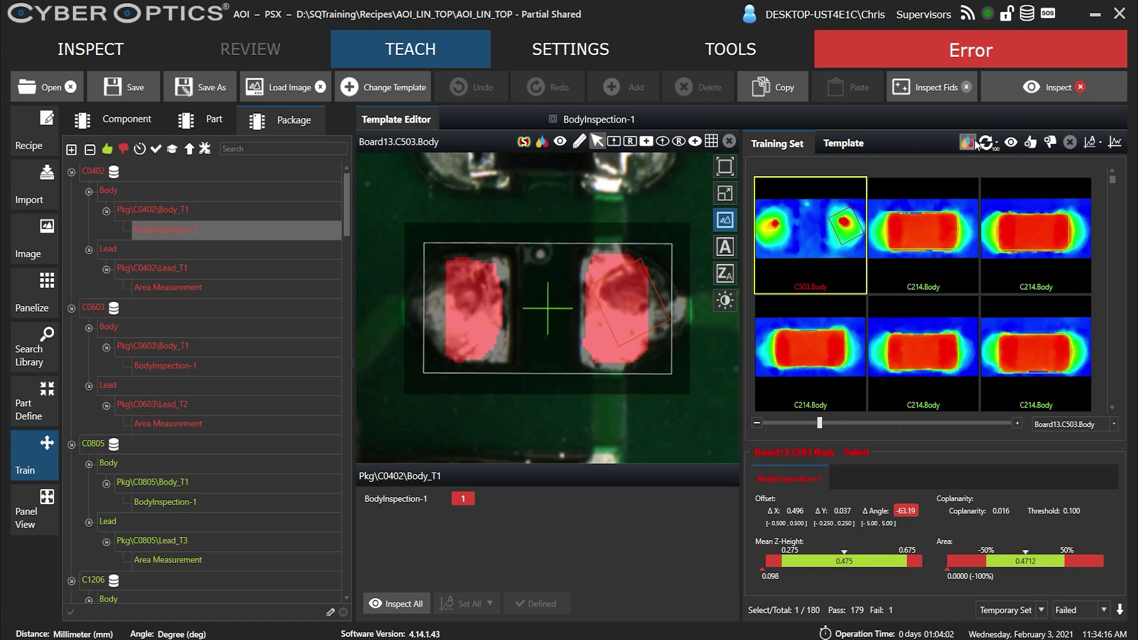
click(973, 144)
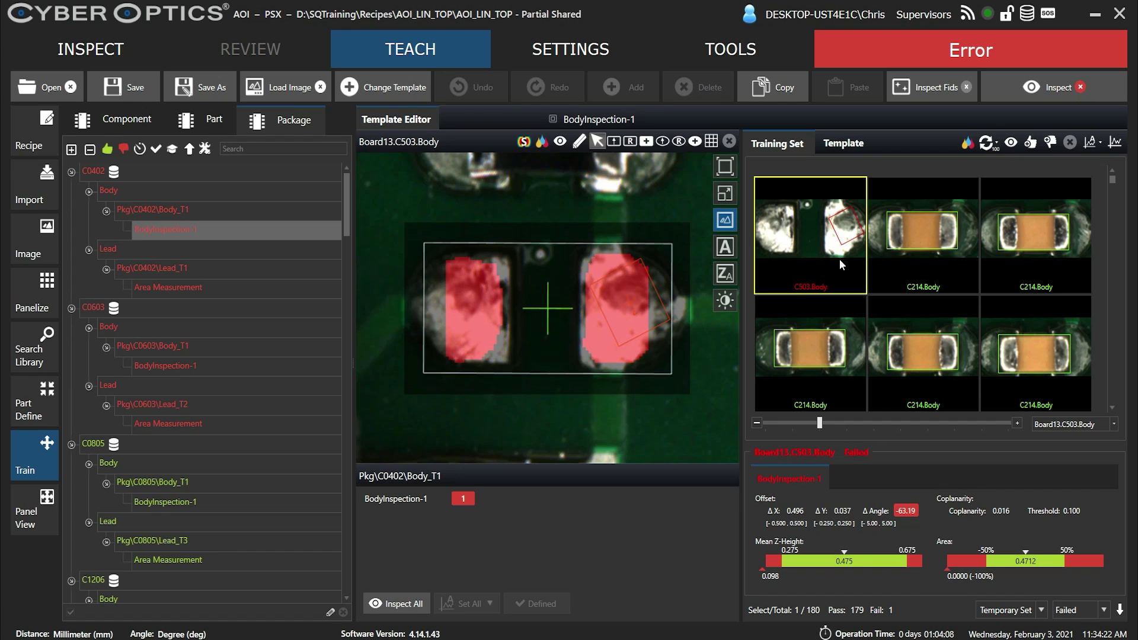
click(921, 245)
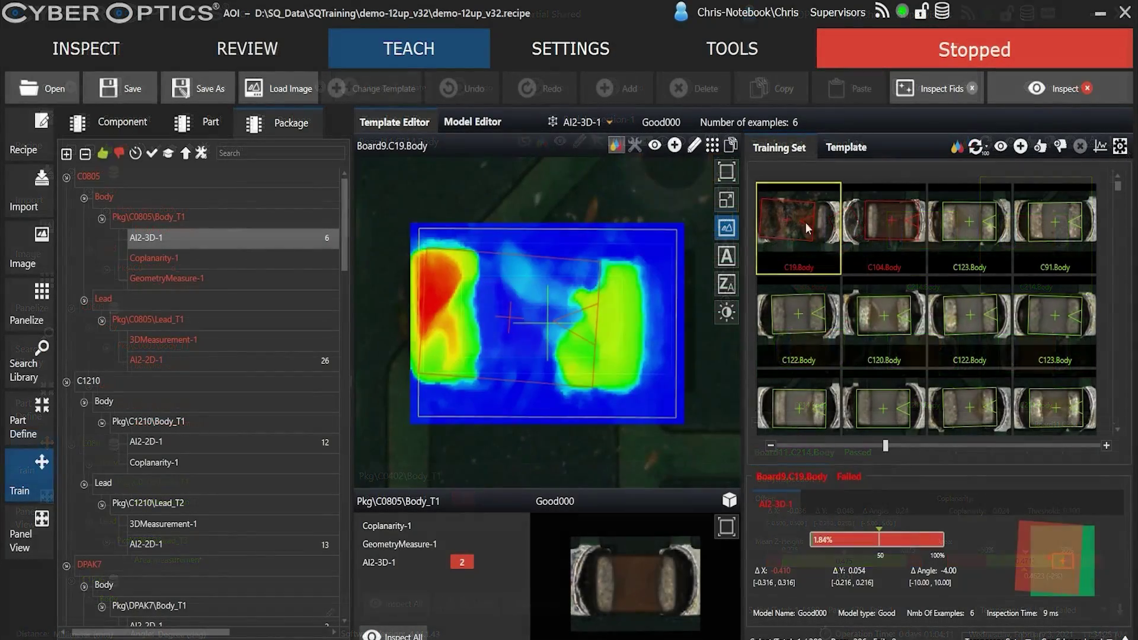
Review the C104, C123 and C91 body results, then rotate C104 in 3D.
click(888, 220)
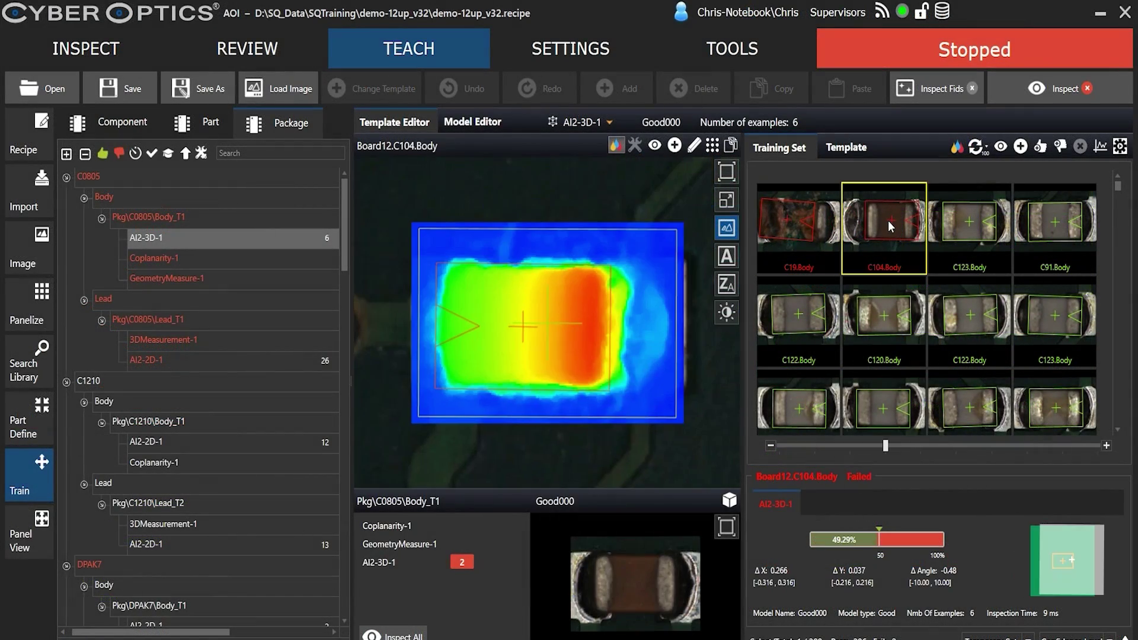
click(987, 203)
click(1080, 216)
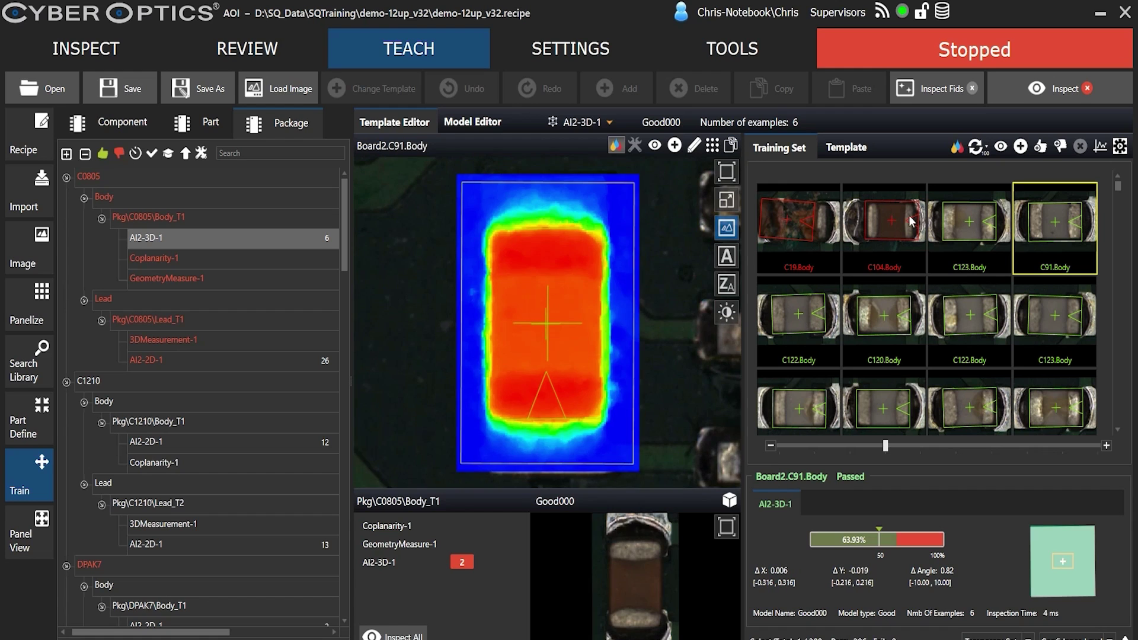
double_click(906, 215)
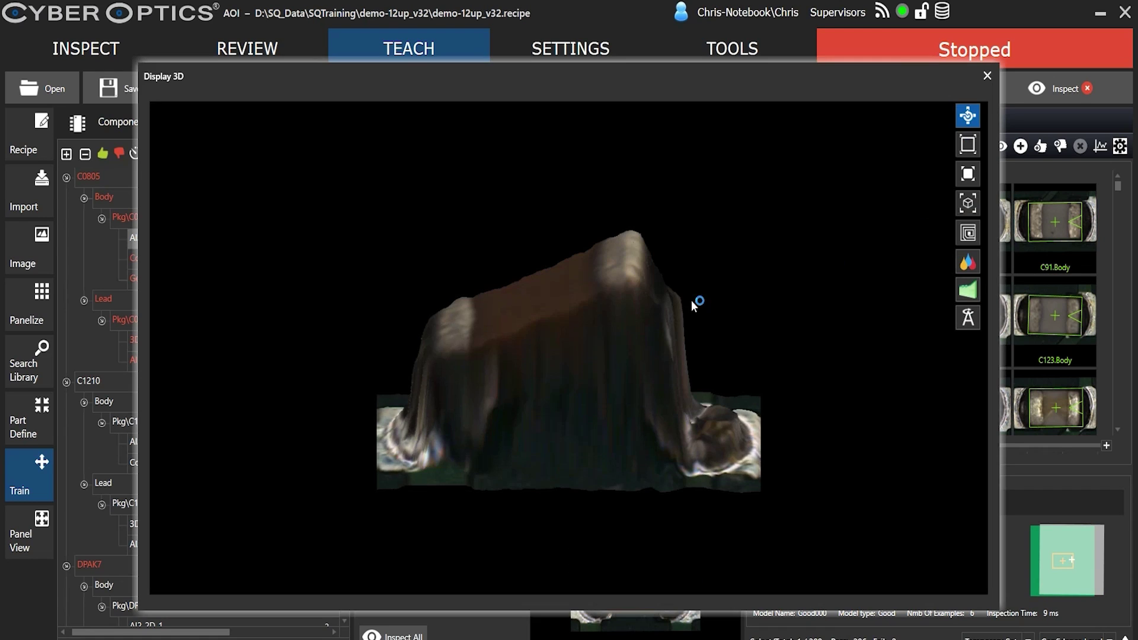
drag(580, 400, 974, 217)
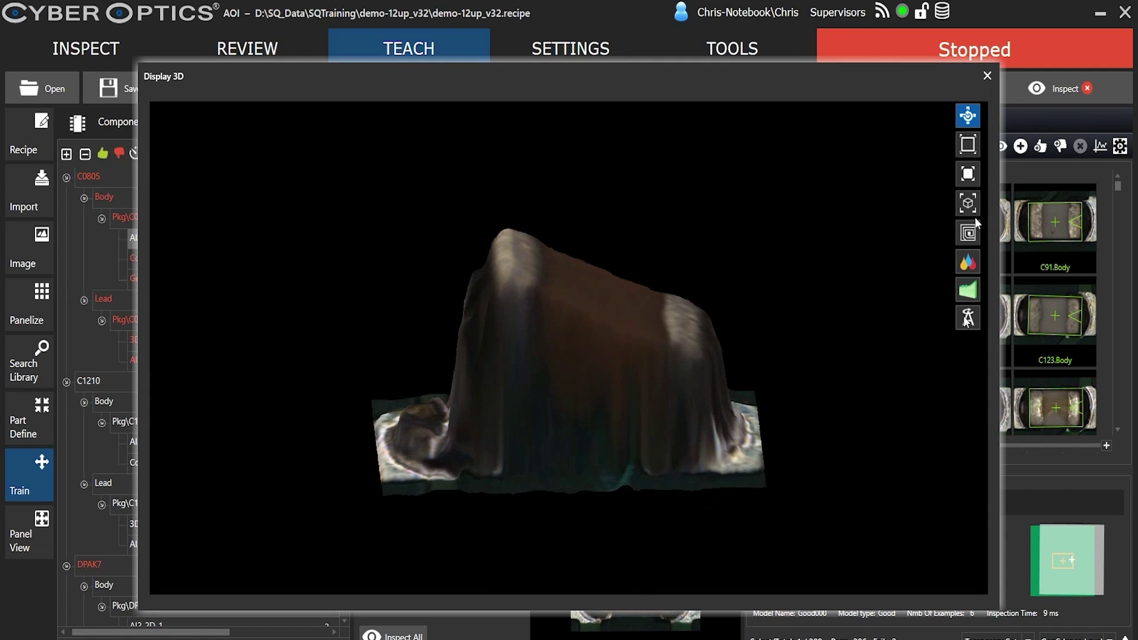
click(985, 76)
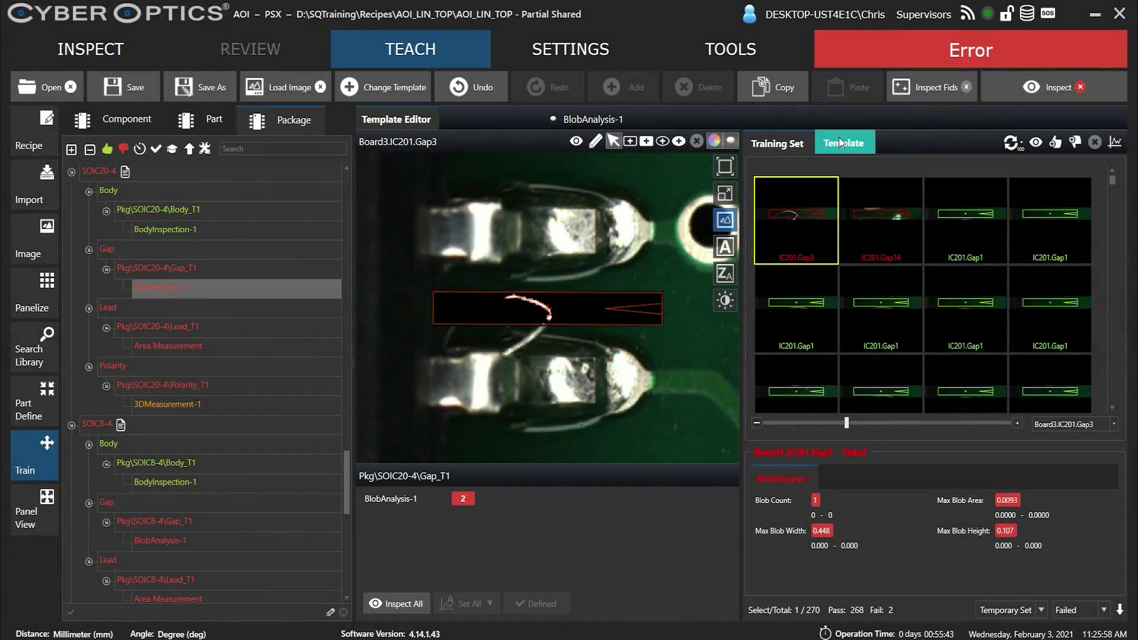
Re-inspect the IC201 gap training set, enlarge its thumbnails, and show the blob analysis template.
click(1009, 143)
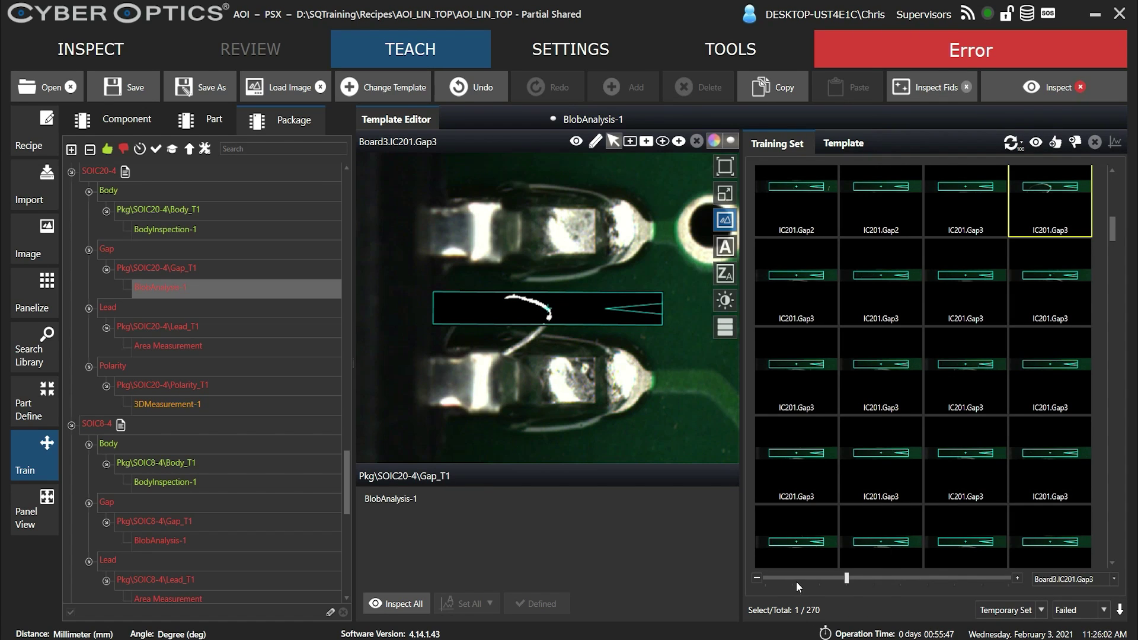
click(757, 579)
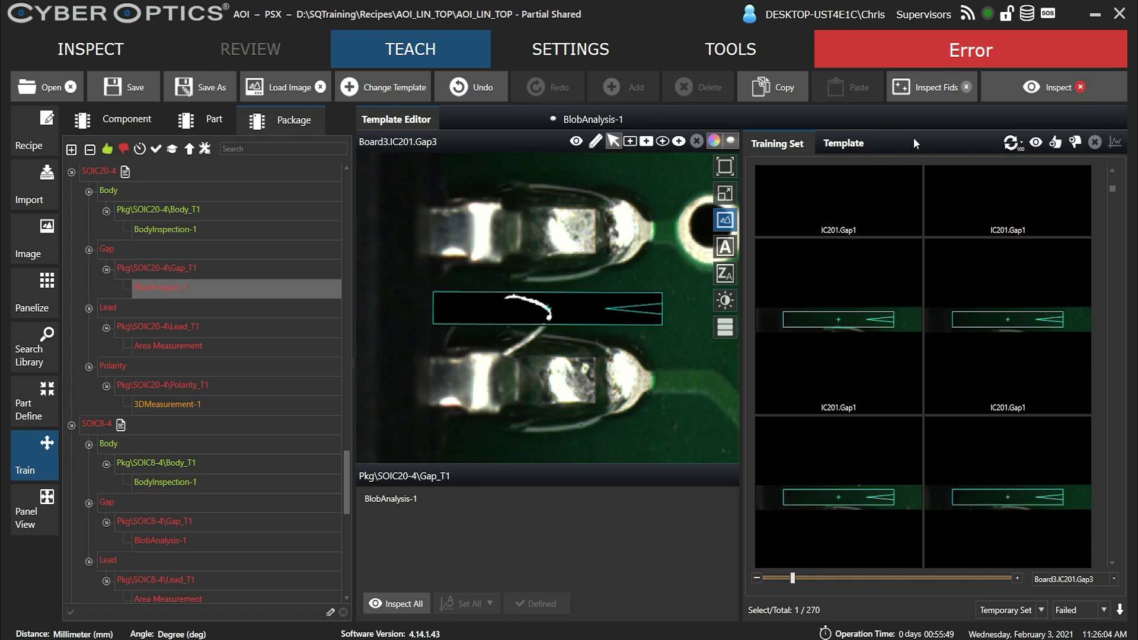
click(851, 142)
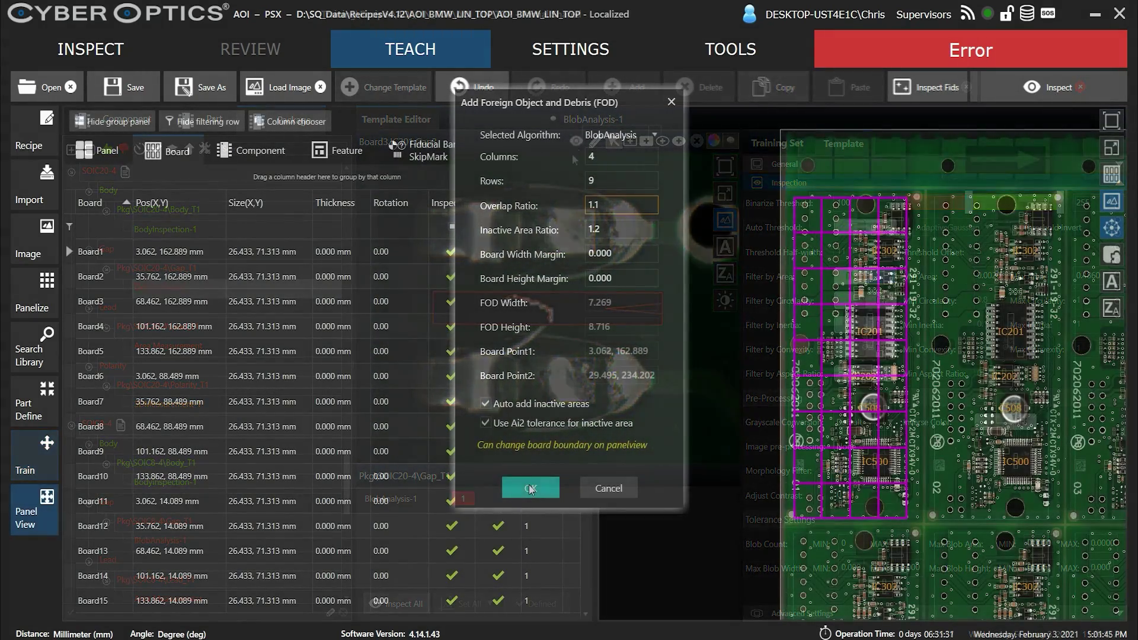
Add the FOD grid, show FOD526 as a binary image, then restore the colour height map.
click(531, 489)
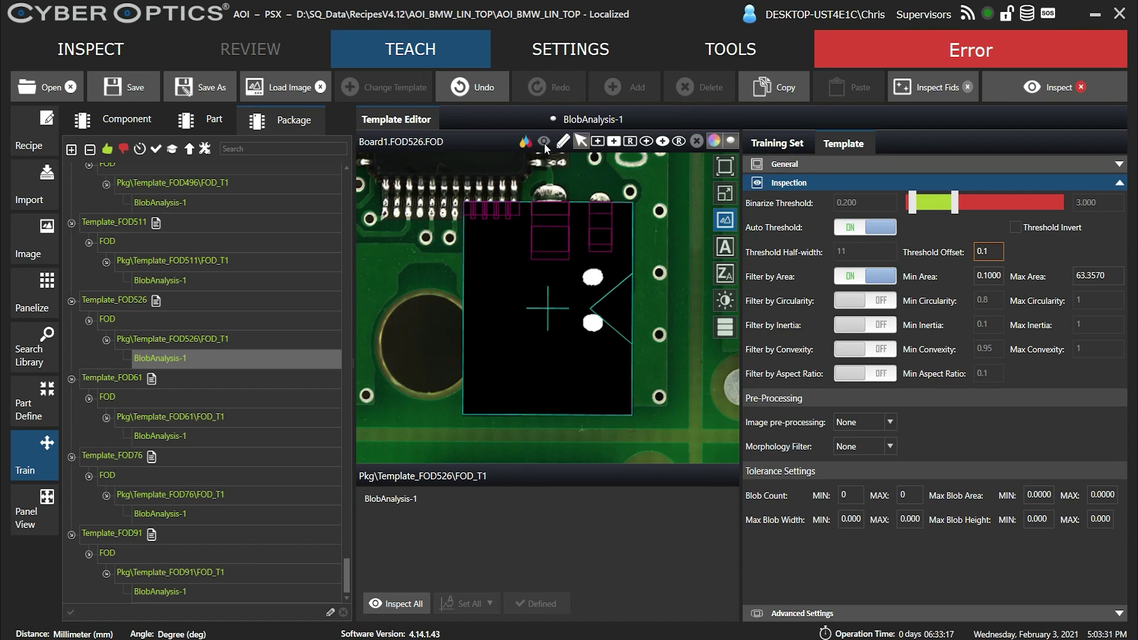
click(737, 138)
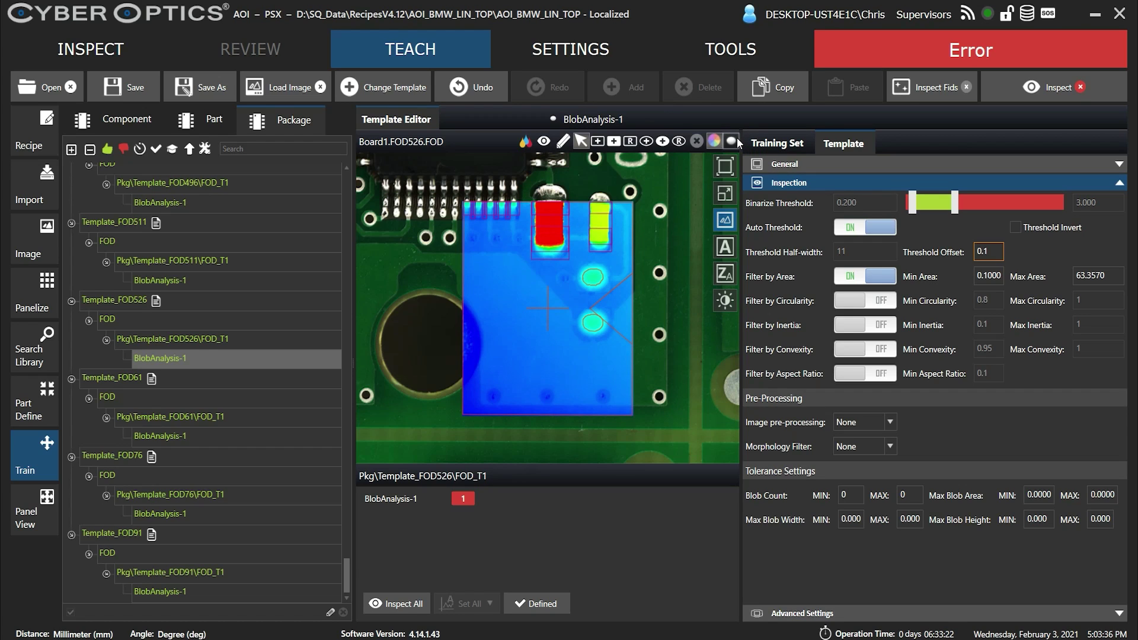
click(738, 138)
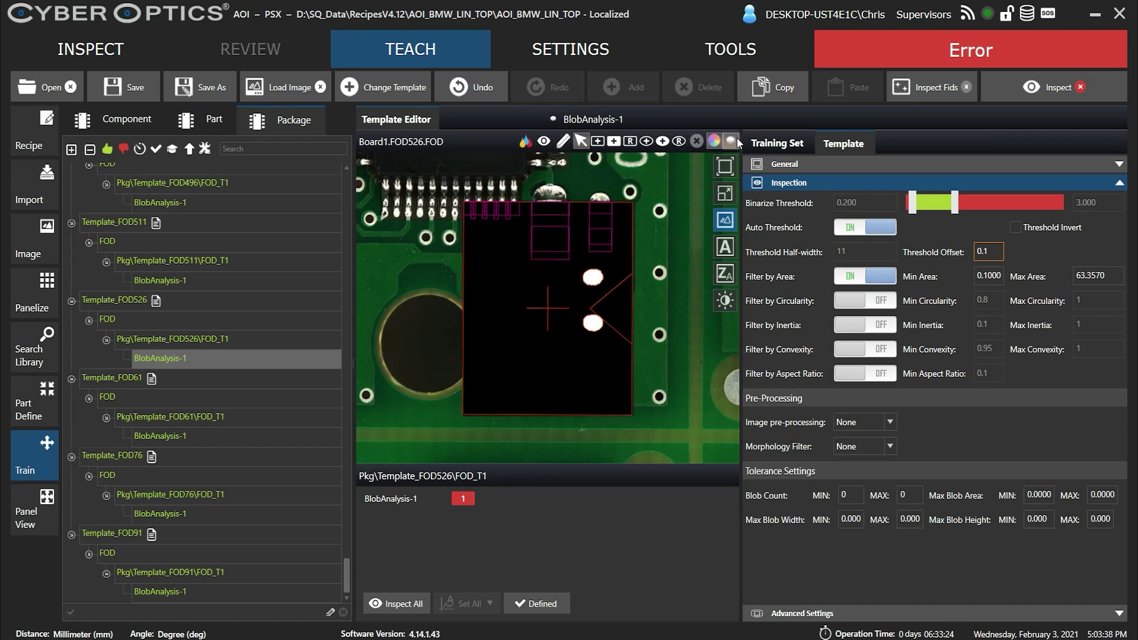
click(715, 141)
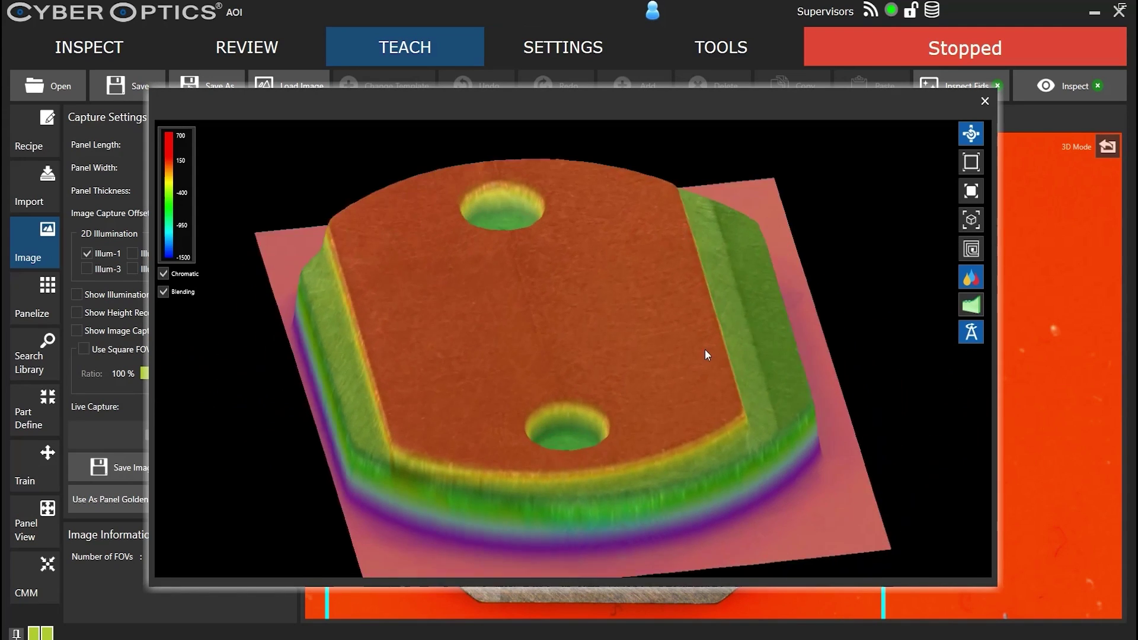
Show the part's cross section, run Circle_Width on all boards, and view the 7.969 Center_to_Center result.
mouse_move(897, 336)
mouse_down()
mouse_move(669, 390)
mouse_move(620, 375)
mouse_move(598, 349)
mouse_up()
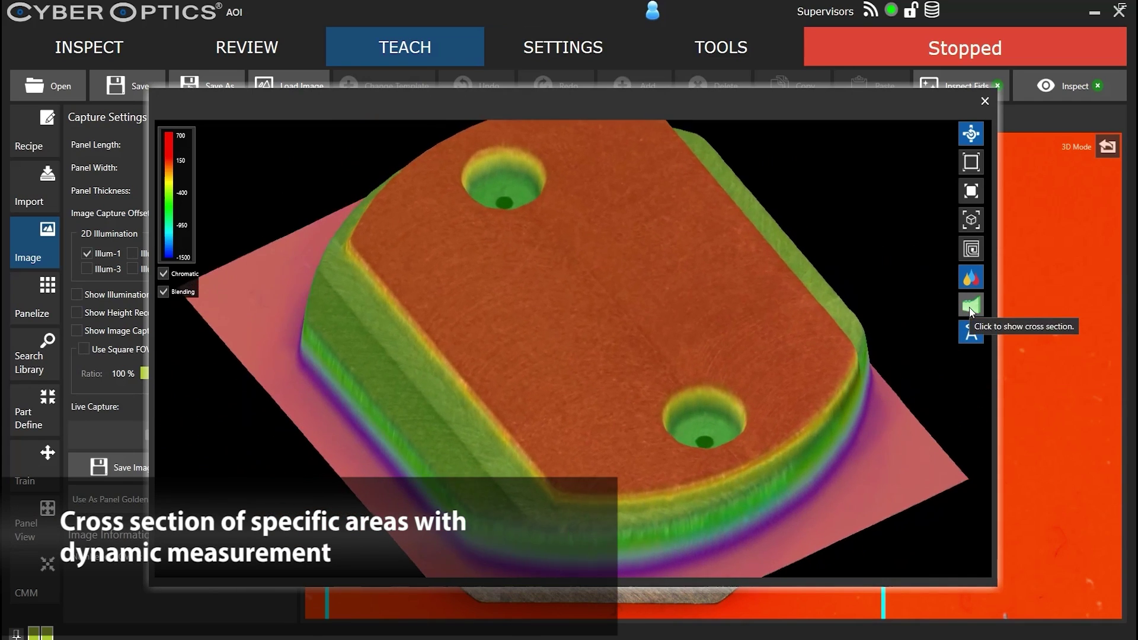
click(969, 306)
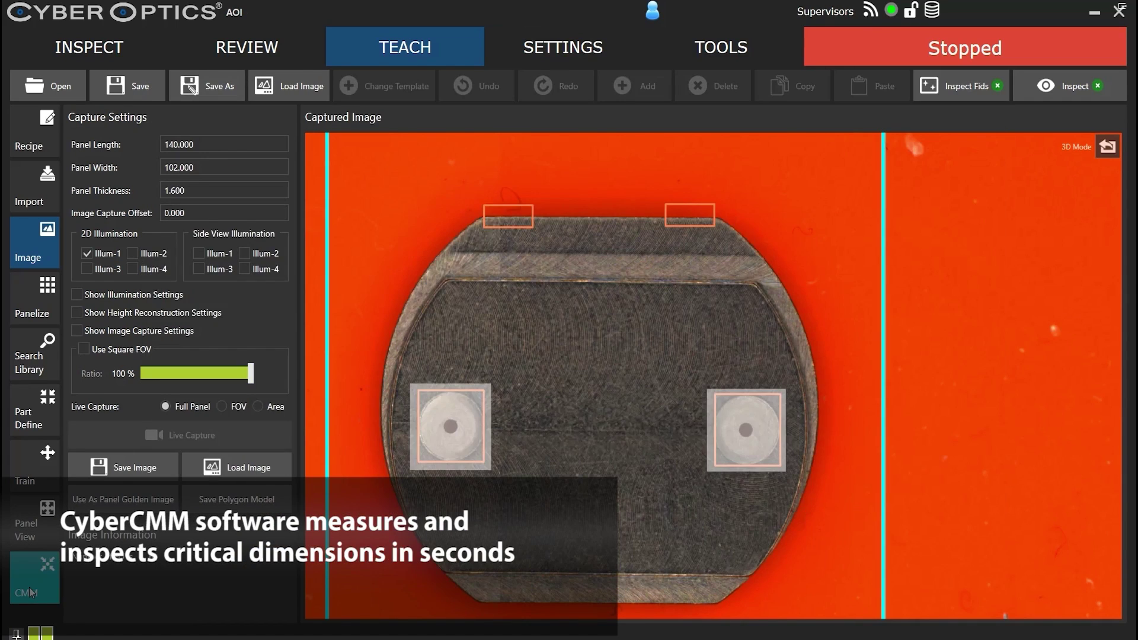
click(31, 592)
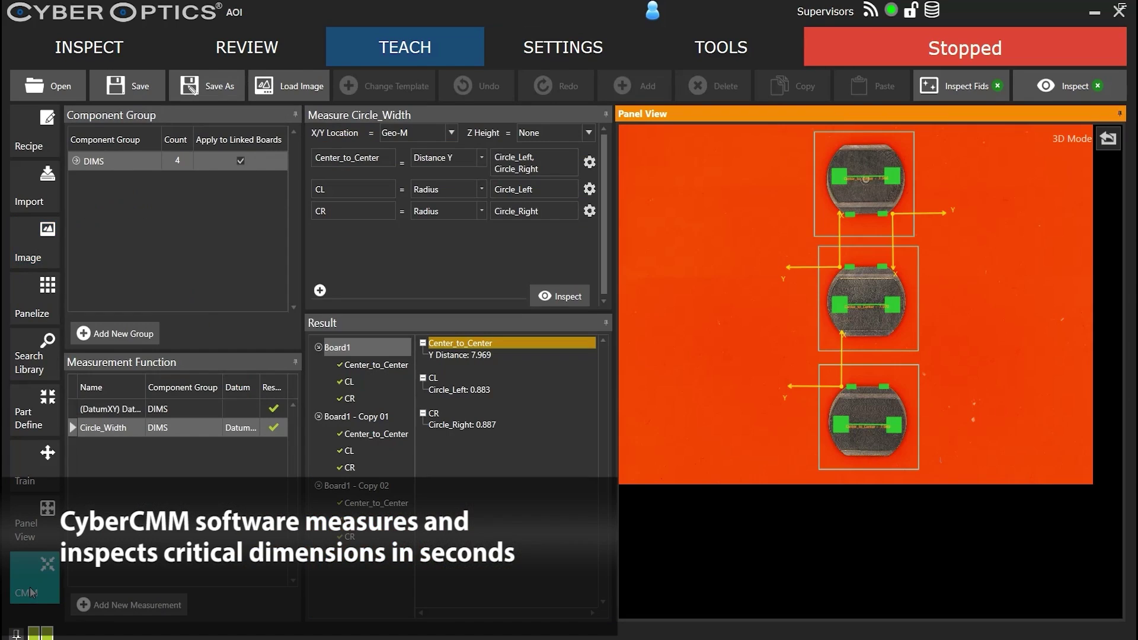
click(567, 297)
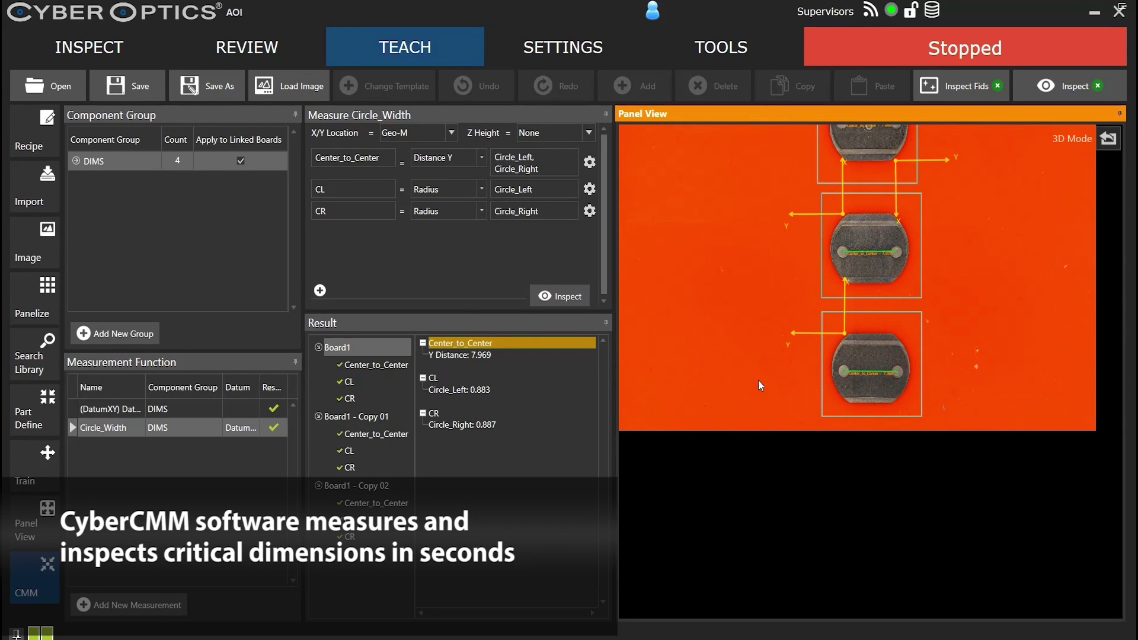
scroll(859, 381, up, 5)
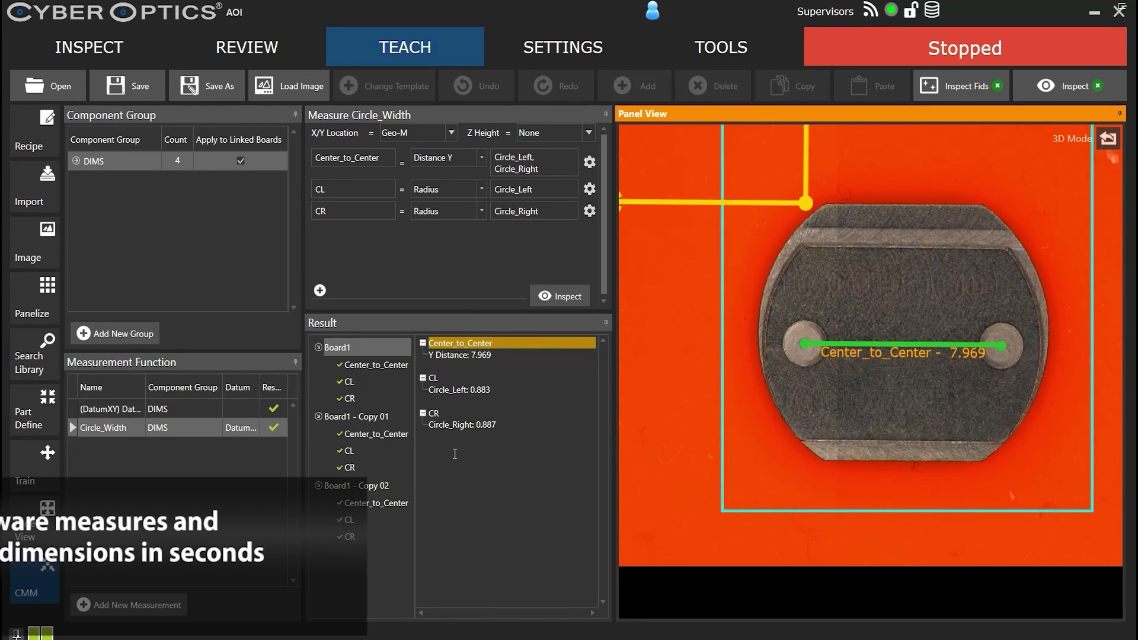
click(357, 432)
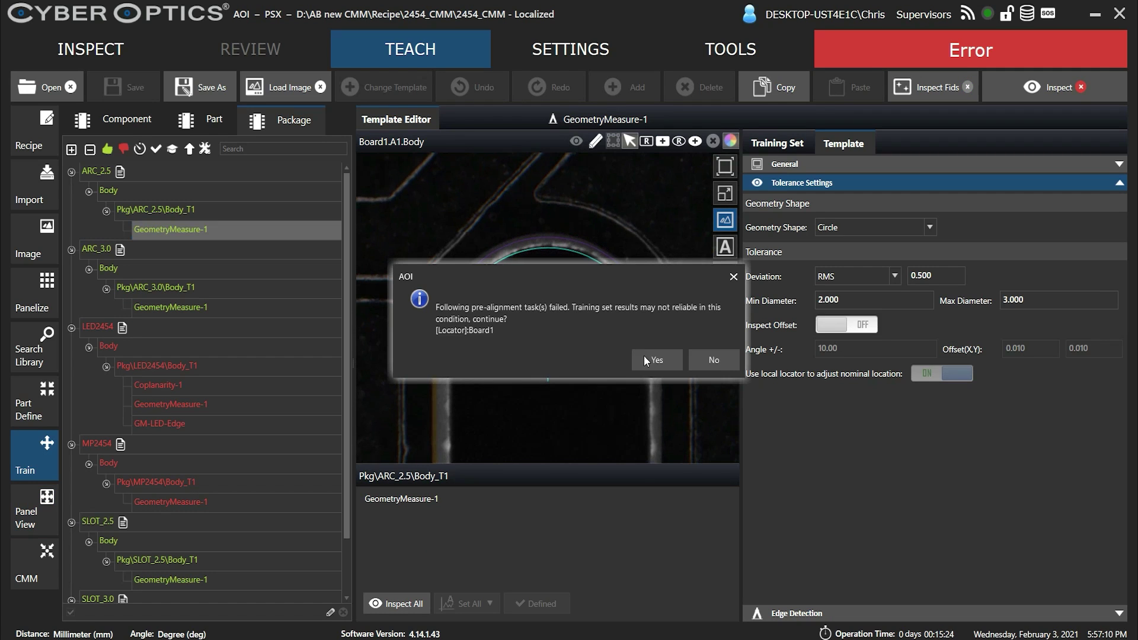
Check the passing ARC_2.5 circle measurement with its arc edge points shown, then bring up ARC_3.0's.
click(644, 357)
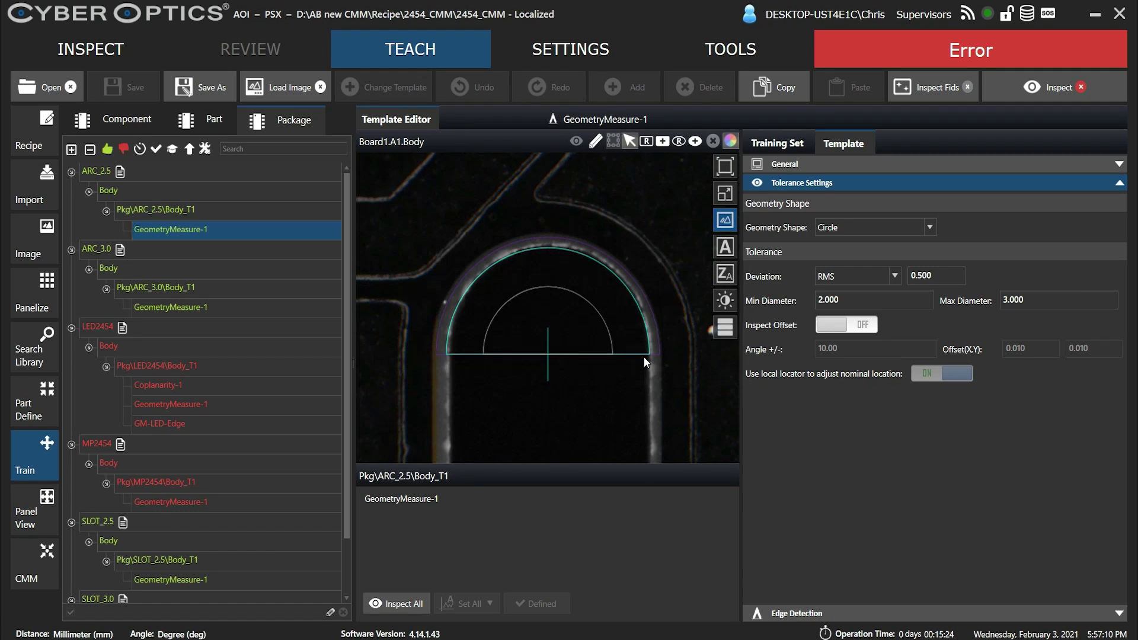
click(615, 146)
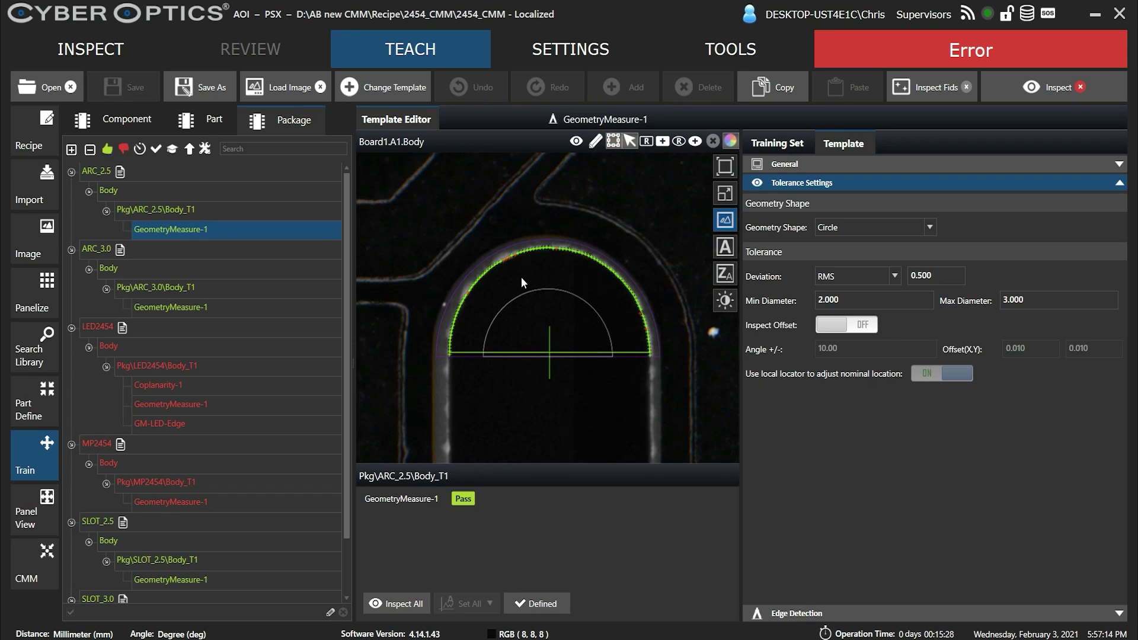
scroll(521, 278, up, 1)
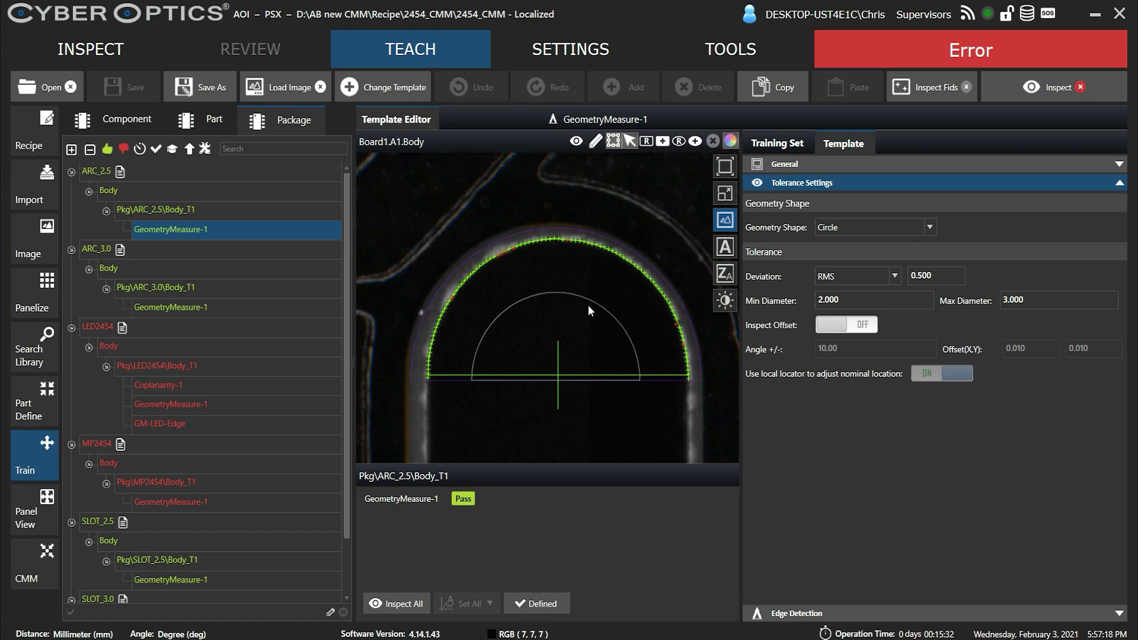
click(193, 307)
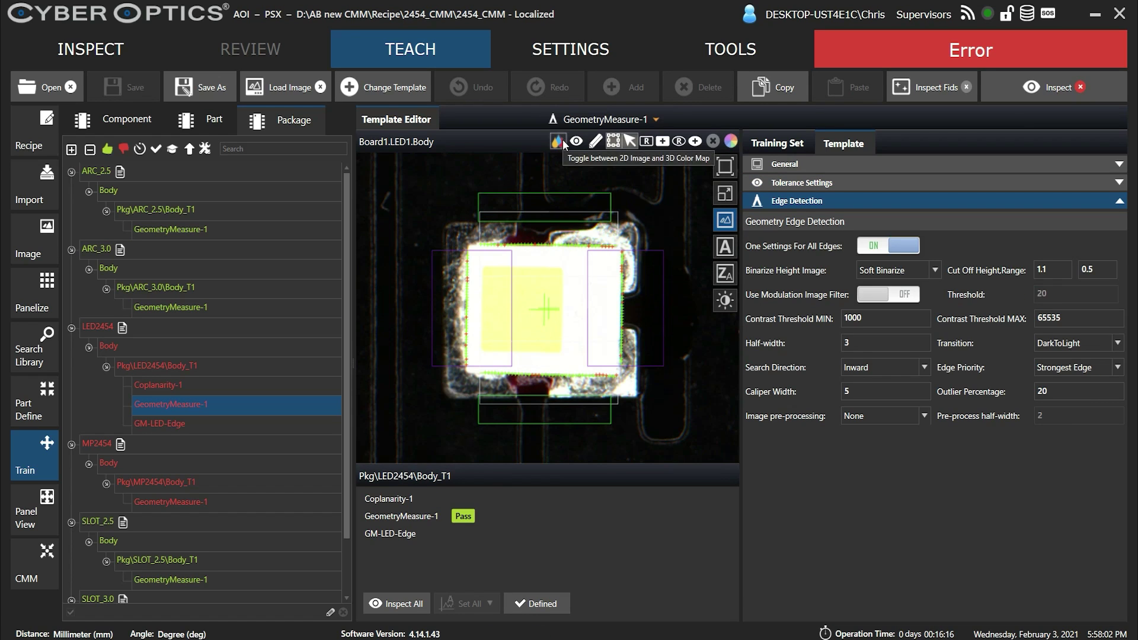
View the LED1 body as a colour height map and as an edge-detected grey image.
click(562, 143)
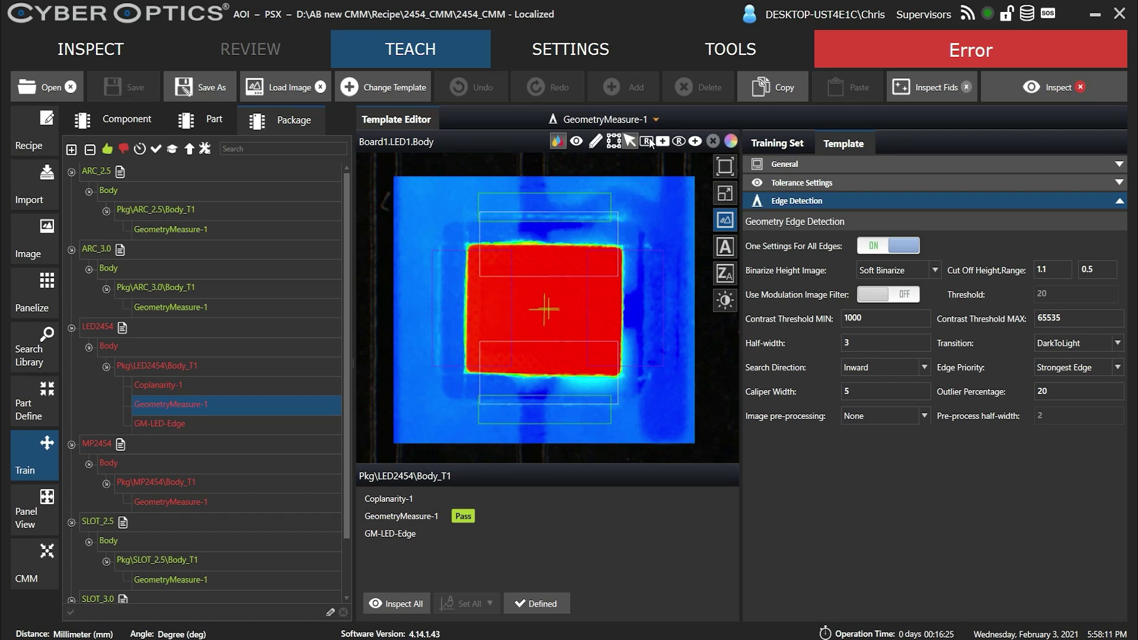
click(558, 142)
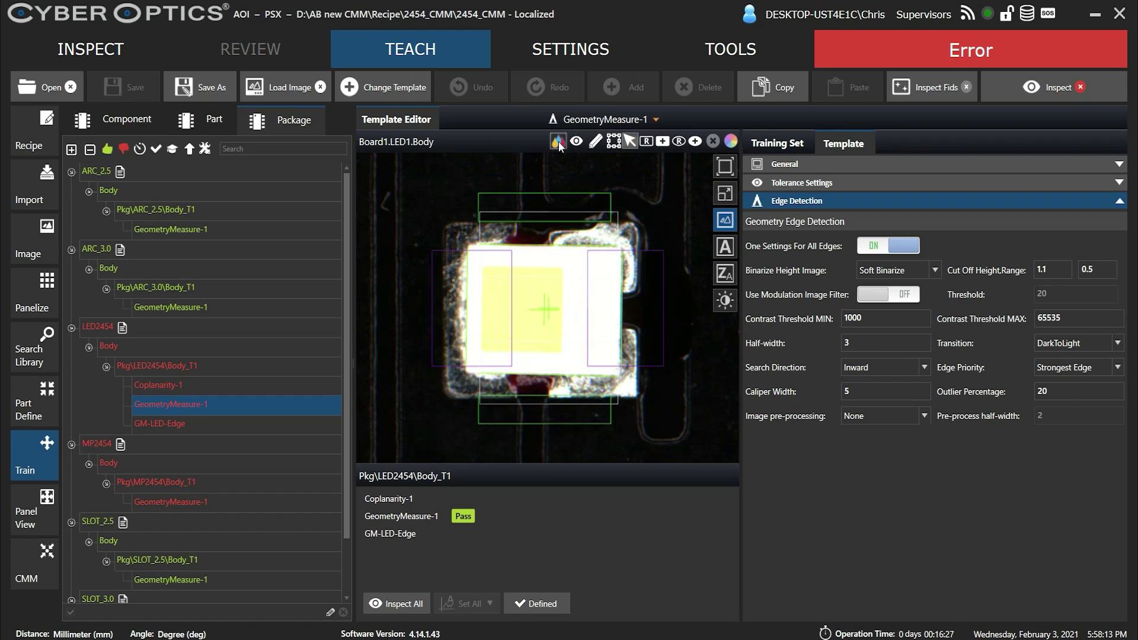
click(731, 142)
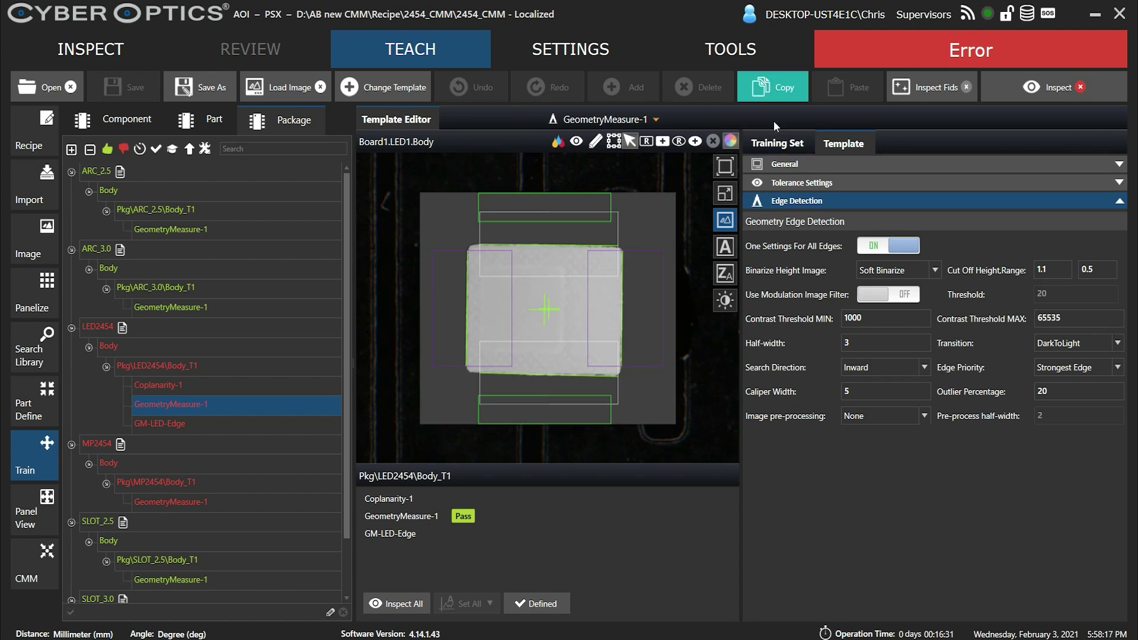
click(773, 141)
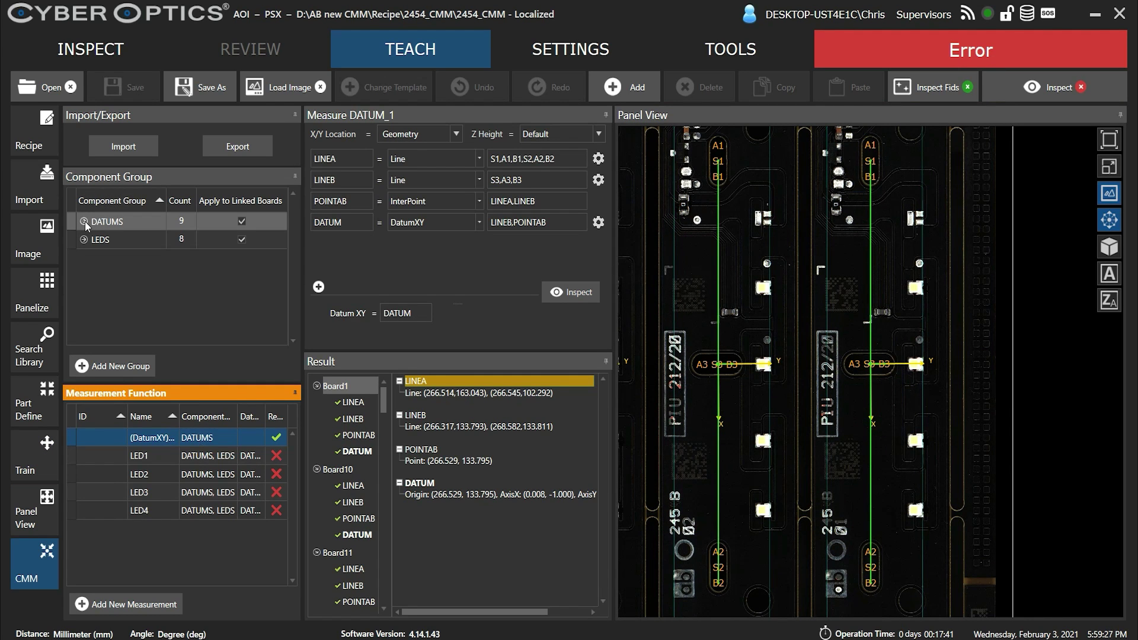
Inspect the DATUMS group and how the LINEA and LINEB lines are defined.
click(84, 222)
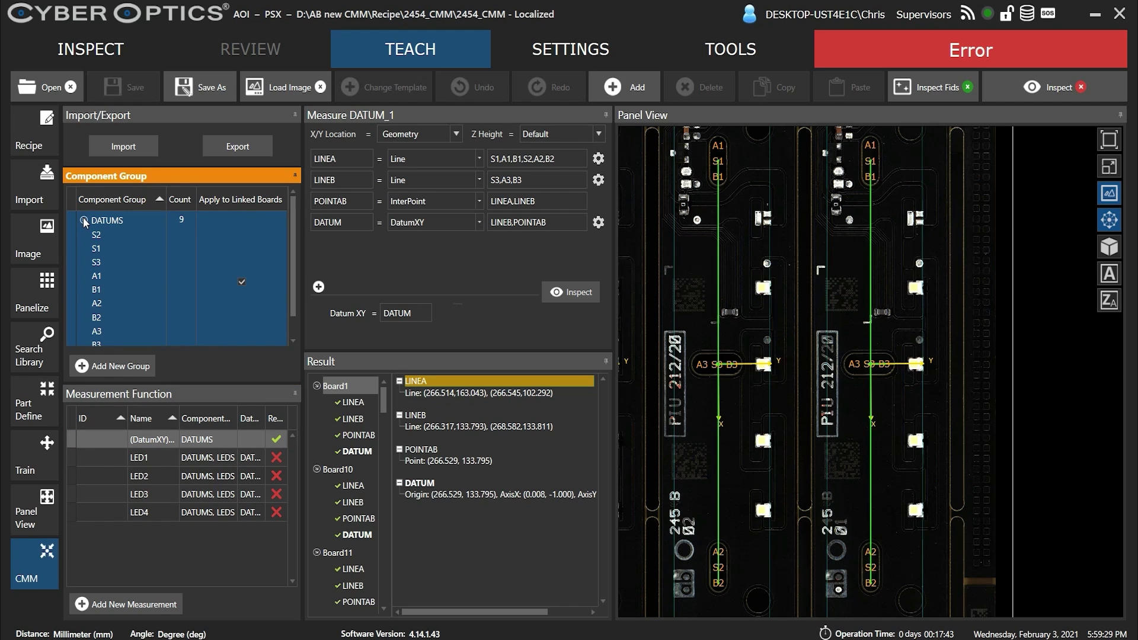
click(84, 219)
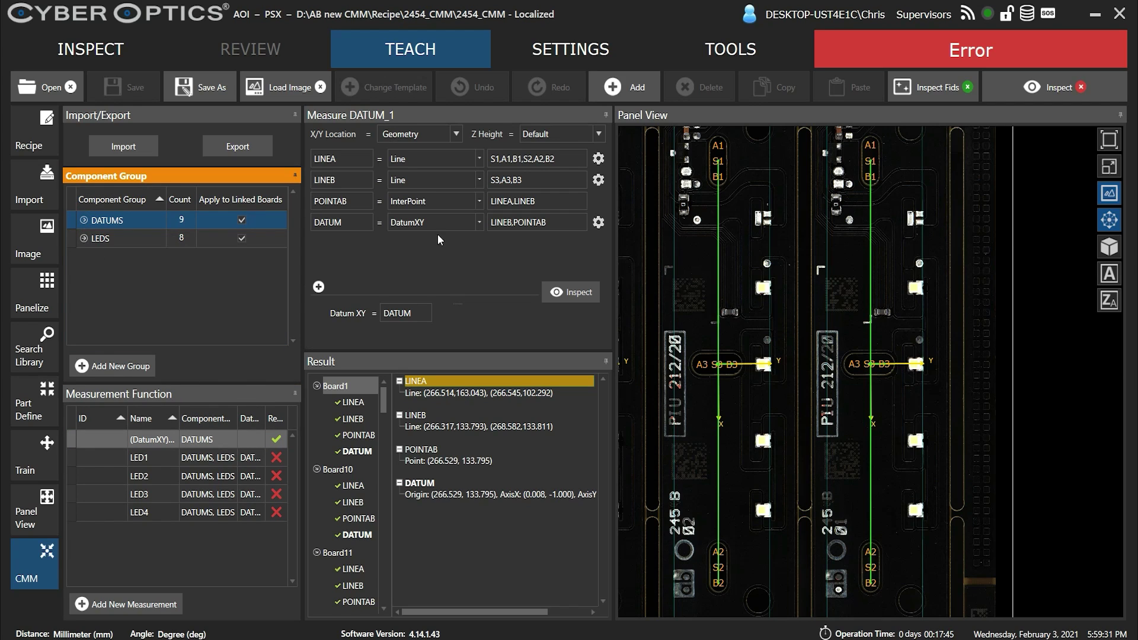
click(447, 158)
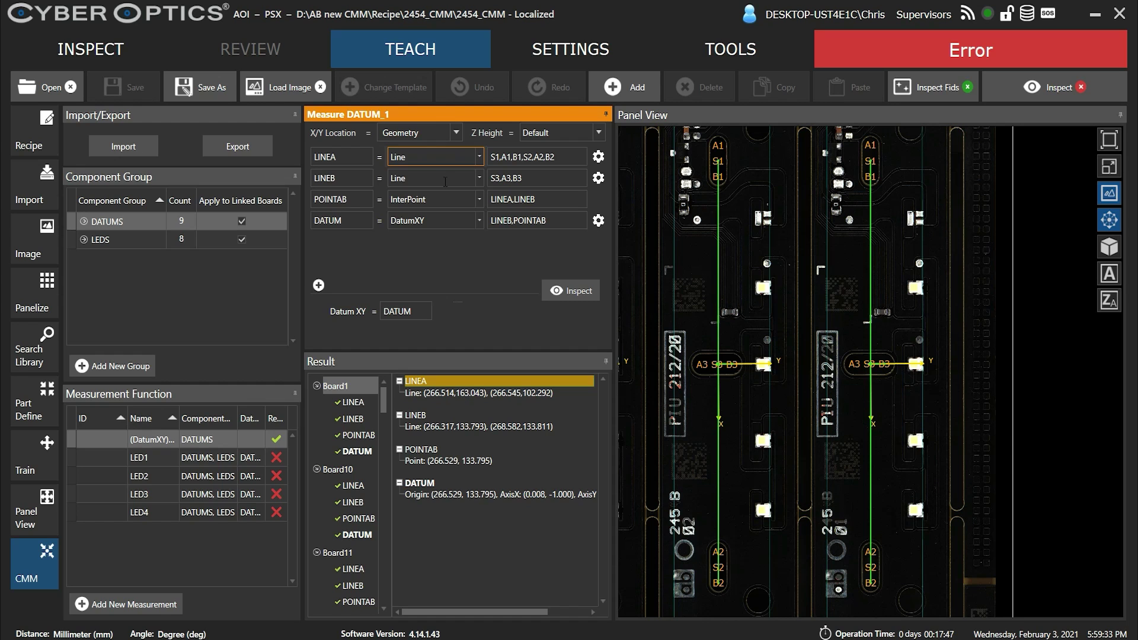
click(446, 182)
Enlarge LED1's output tolerance table to show its Y_Pos and Angle results.
click(719, 381)
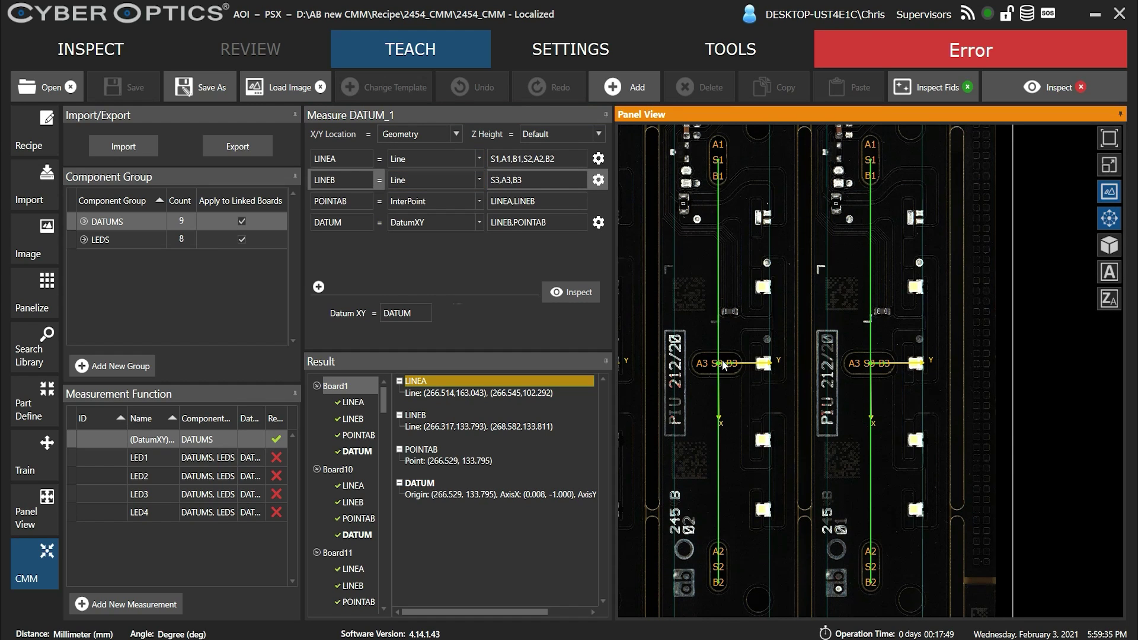
scroll(723, 365, up, 3)
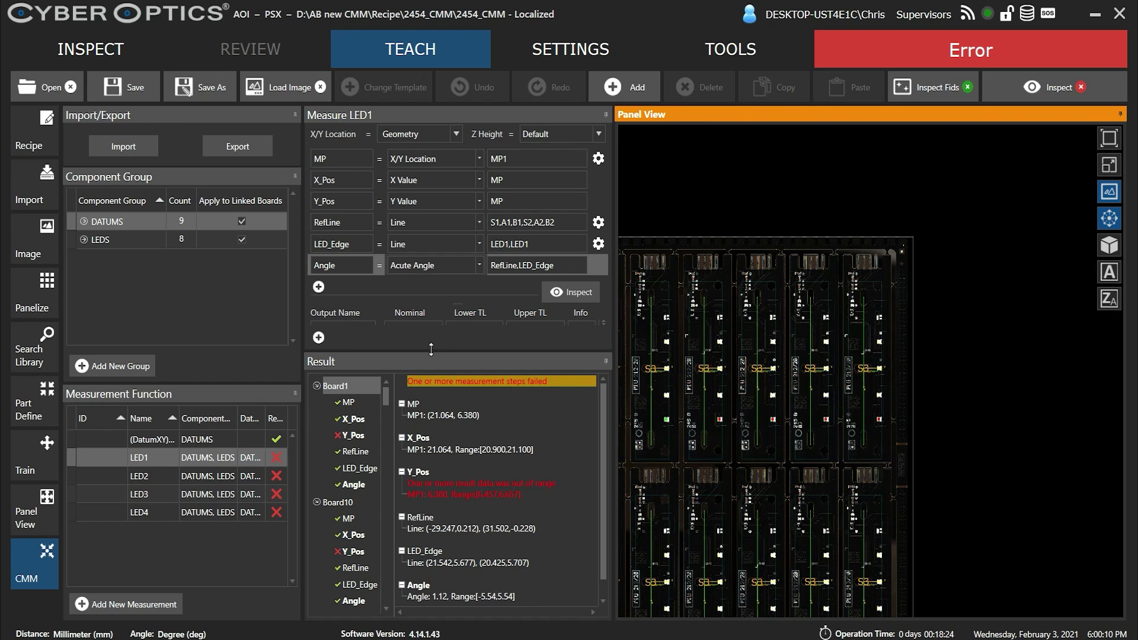
drag(443, 362, 442, 398)
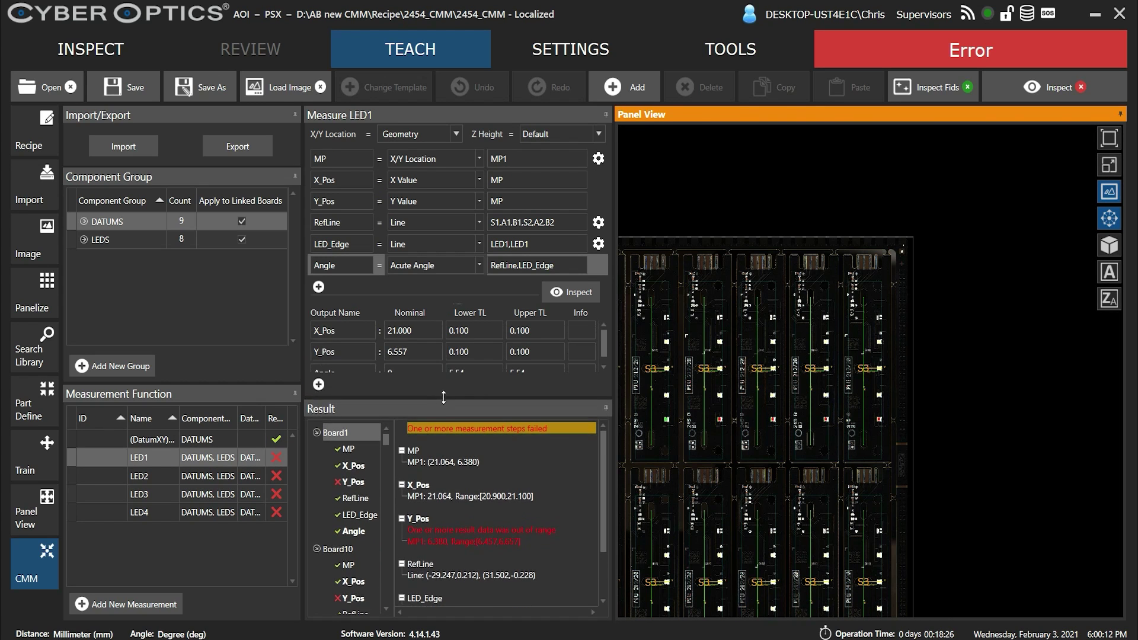
scroll(454, 342, down, 1)
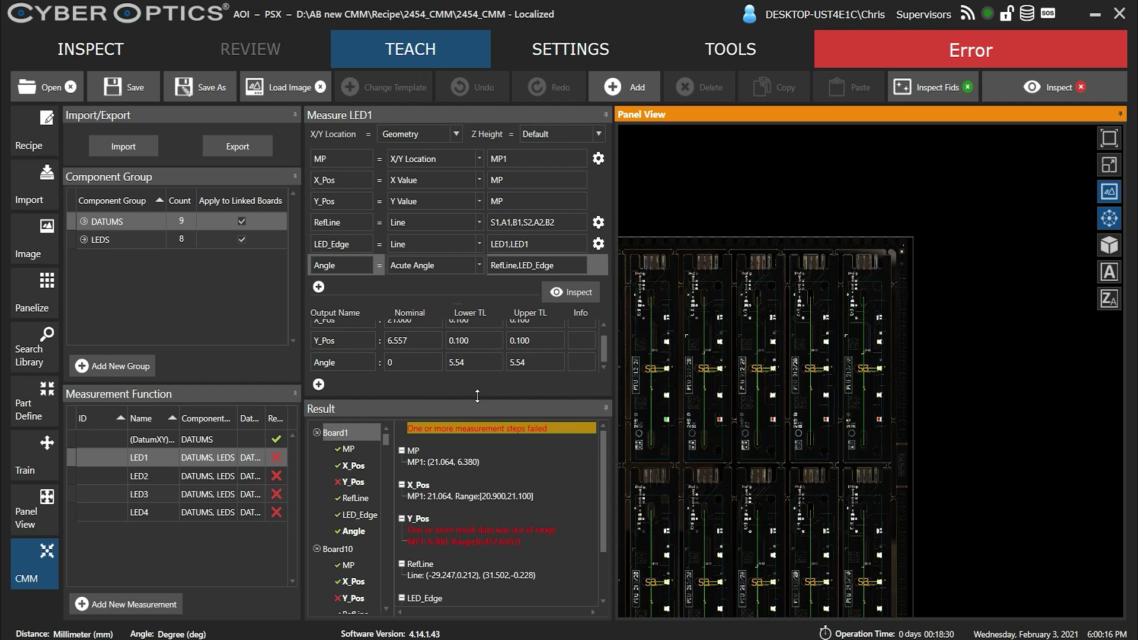
mouse_move(478, 399)
mouse_down()
mouse_move(476, 450)
mouse_move(481, 420)
mouse_up()
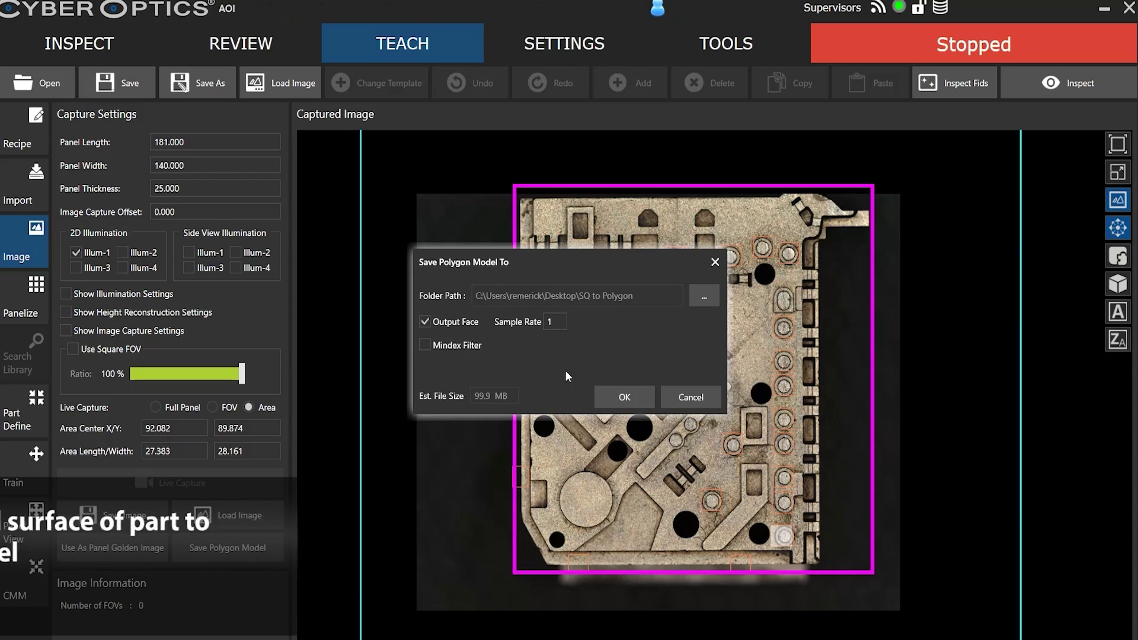
Confirm saving the outlined part's polygon model to the SQ to Polygon folder.
click(628, 400)
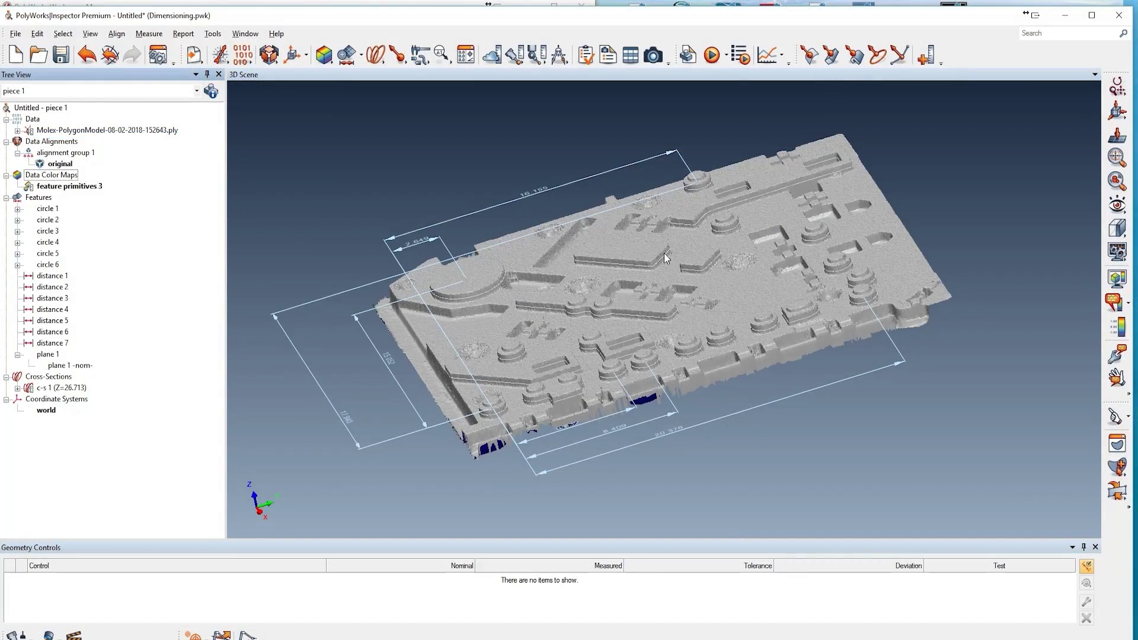
scroll(664, 253, up, 2)
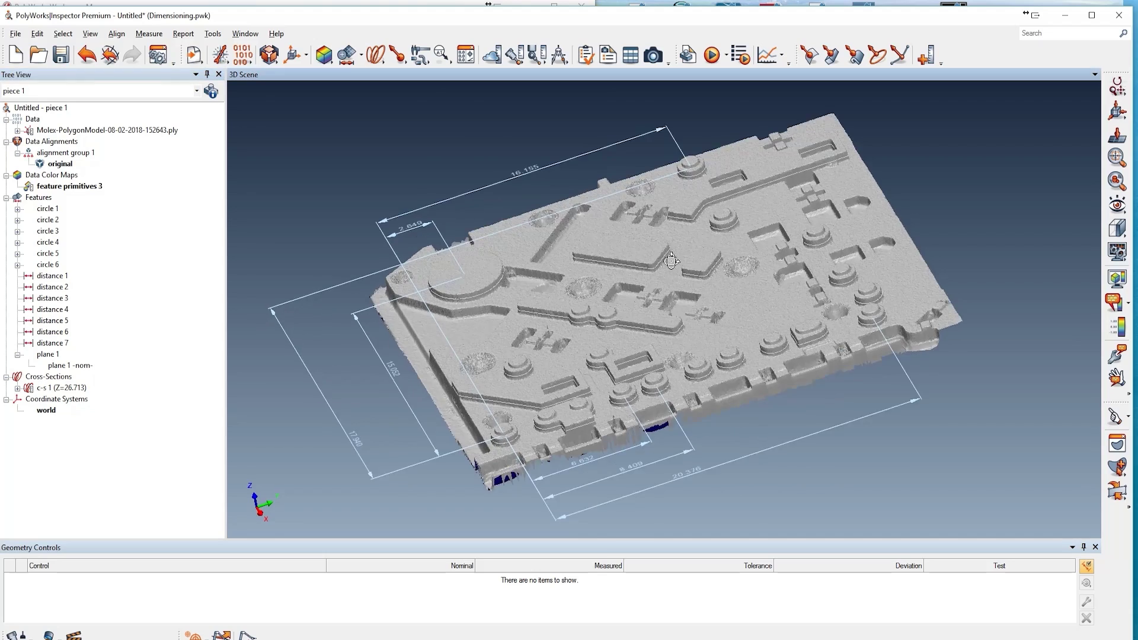
scroll(677, 263, up, 2)
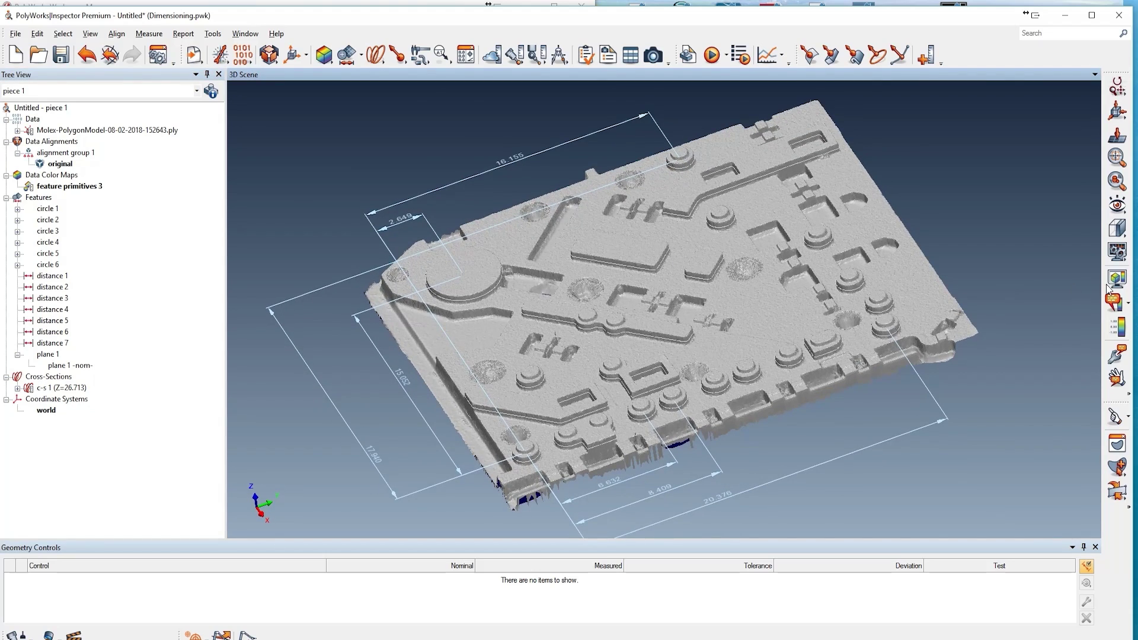